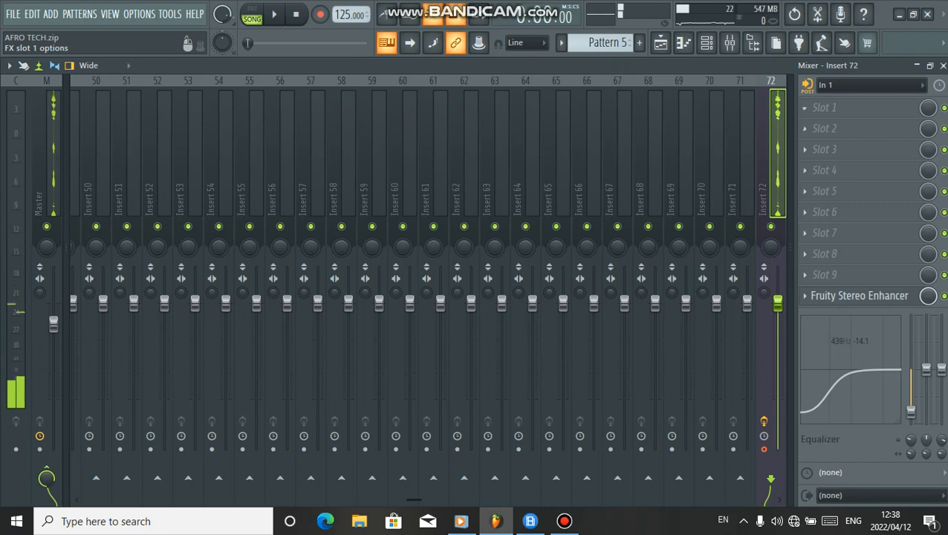
Load Fruity Parametric EQ 2 into the first effect slot of mixer Insert 72
left_click(825, 107)
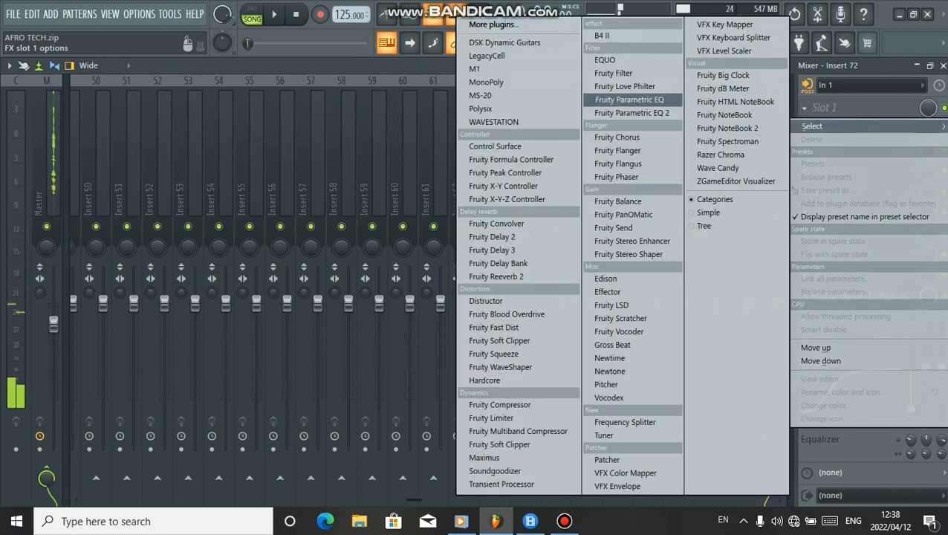
left_click(631, 112)
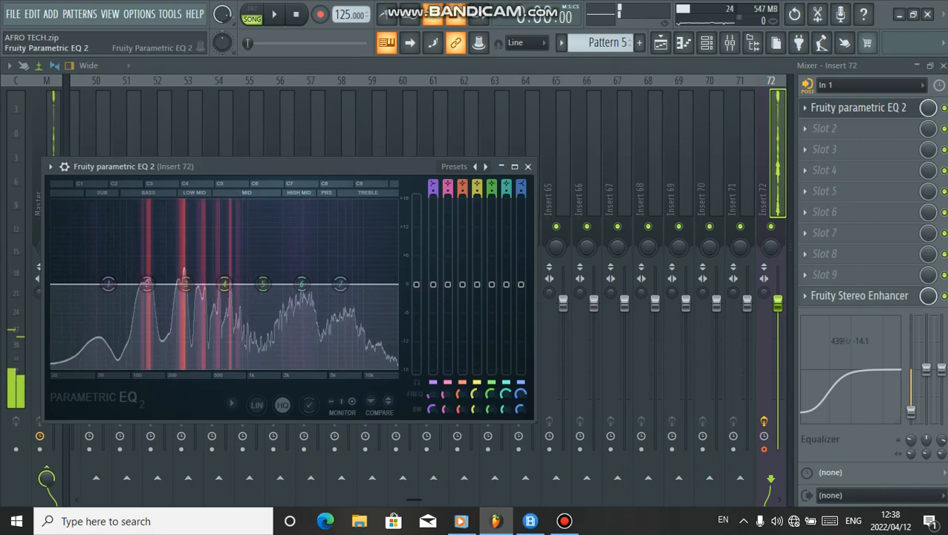
Apply the Vocal Presence preset to the parametric EQ and close its window
left_click(453, 166)
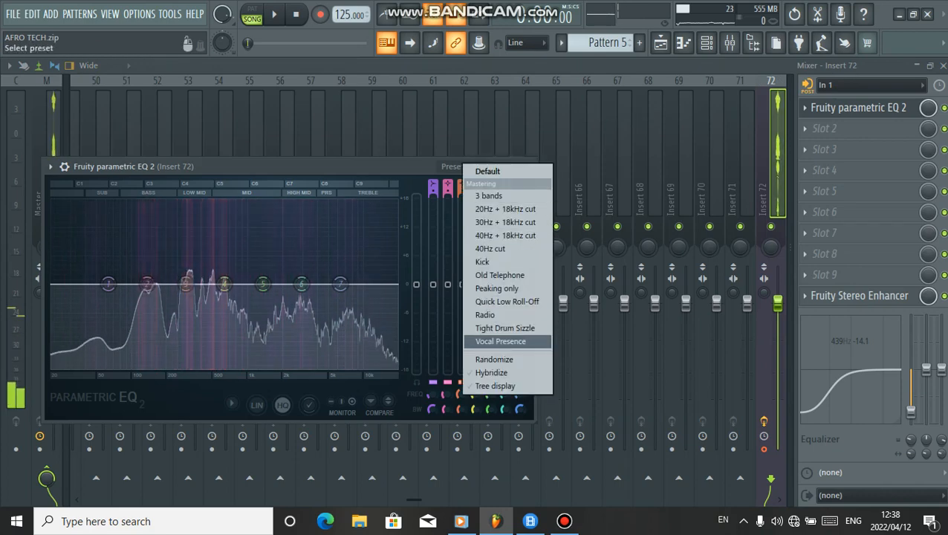
left_click(506, 341)
left_click(528, 167)
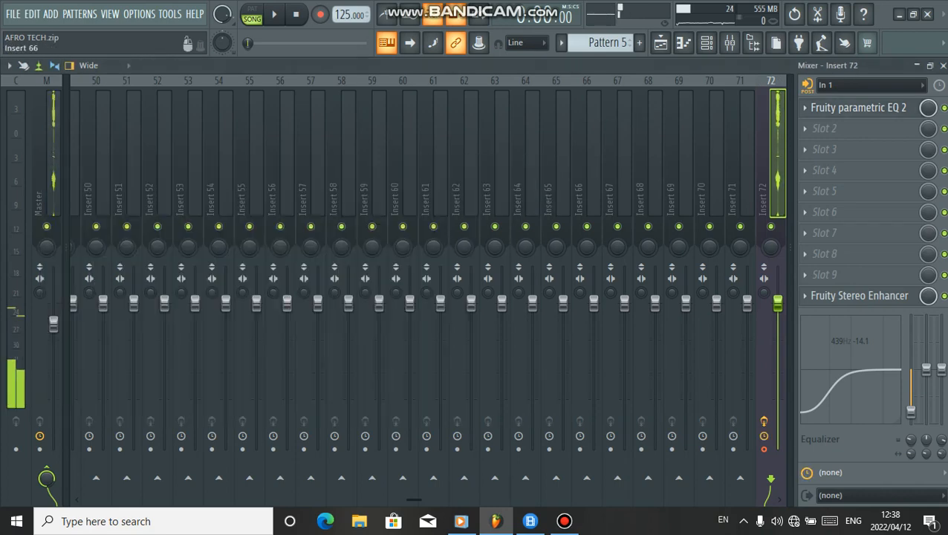
mouse_move(564, 521)
left_click(562, 468)
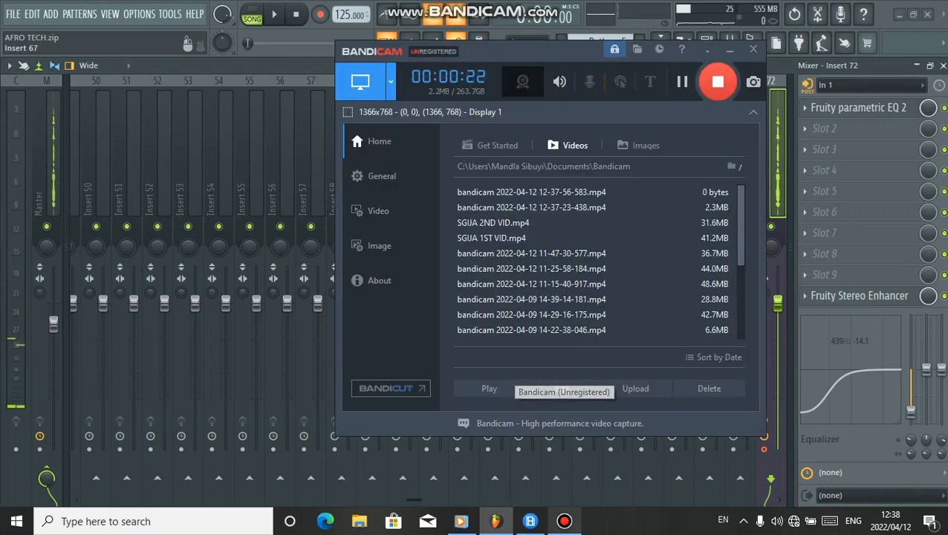
left_click(730, 49)
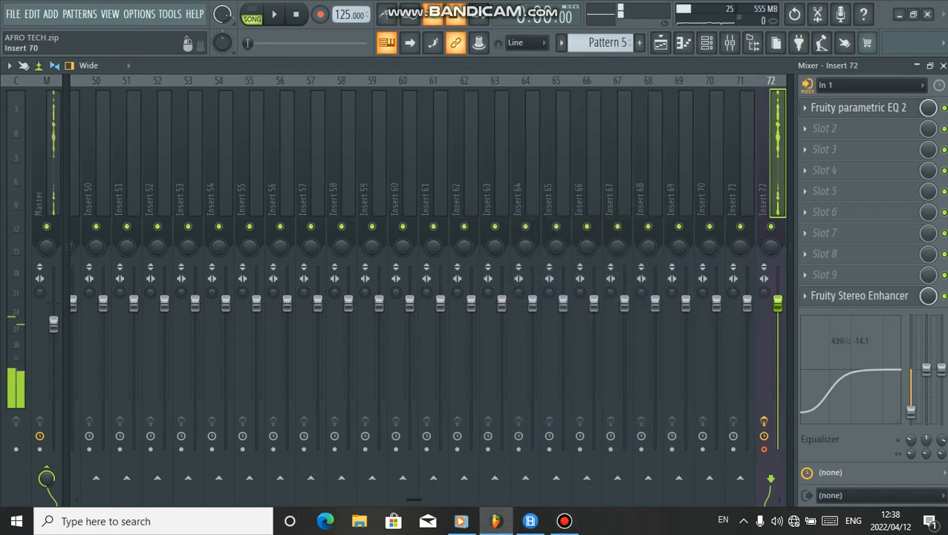
Delete the automation clips on Tracks 15 and 16 of the playlist arrangement
left_click(660, 43)
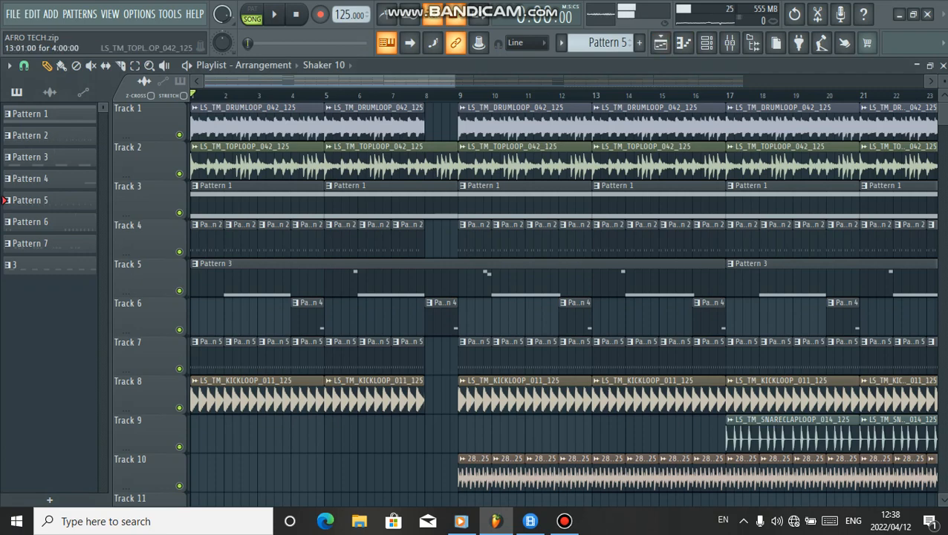
left_click_drag(453, 81, 923, 80)
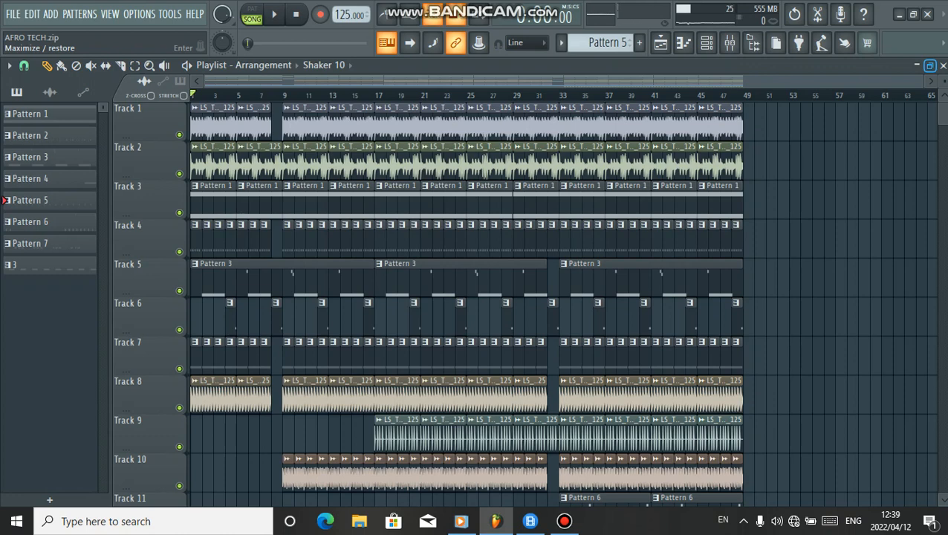
scroll(465, 304, "down", 6)
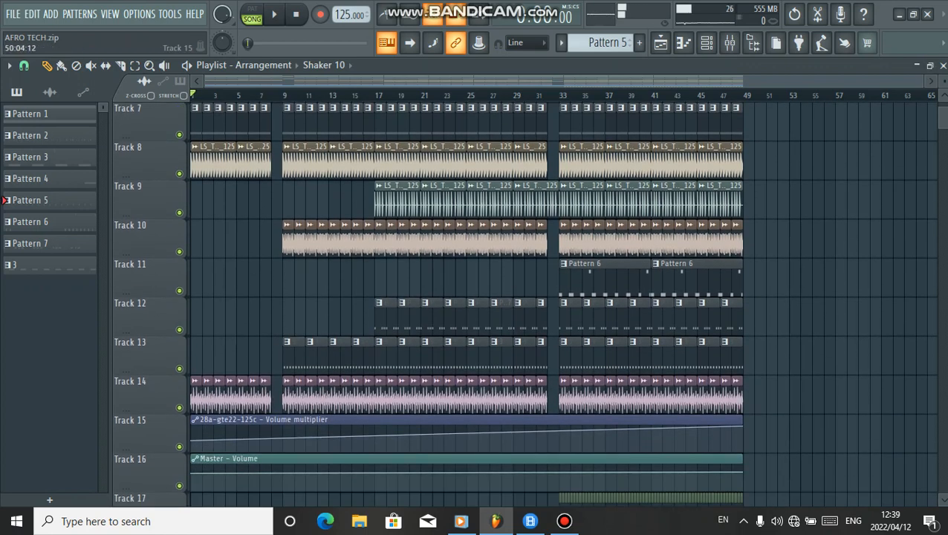
right_click(728, 420)
right_click(700, 459)
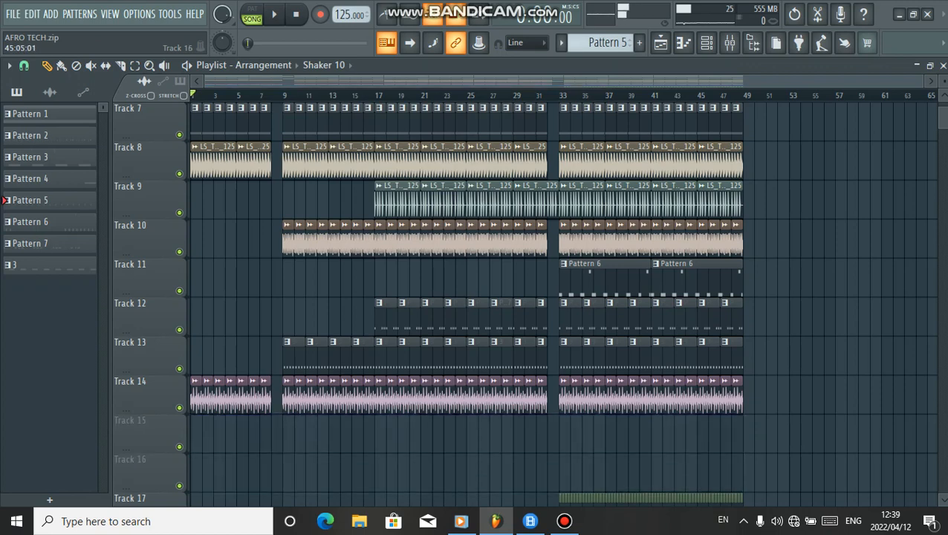
Move the audio clip on Track 17 up two tracks to Track 15
scroll(465, 304, "down", 2)
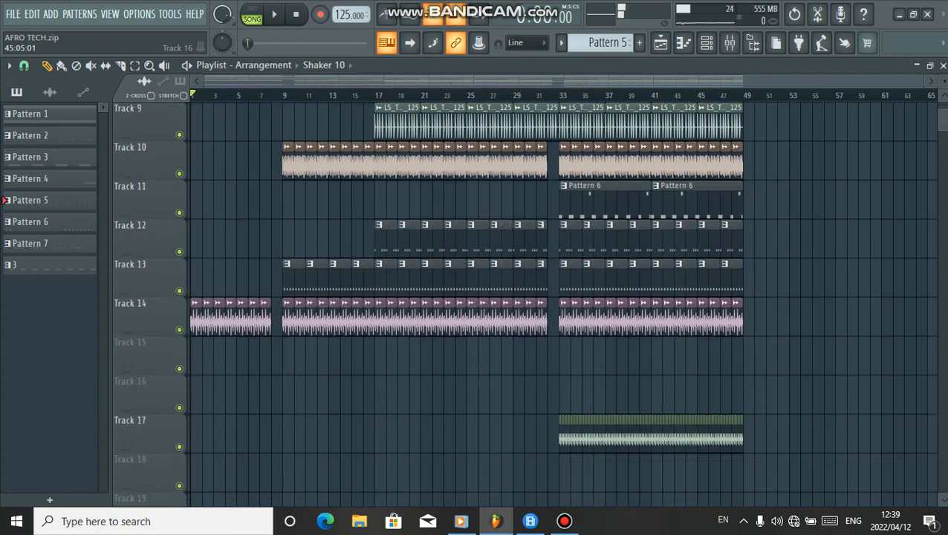
left_click_drag(808, 434, 516, 472)
key("shift+Up")
key("shift+Up")
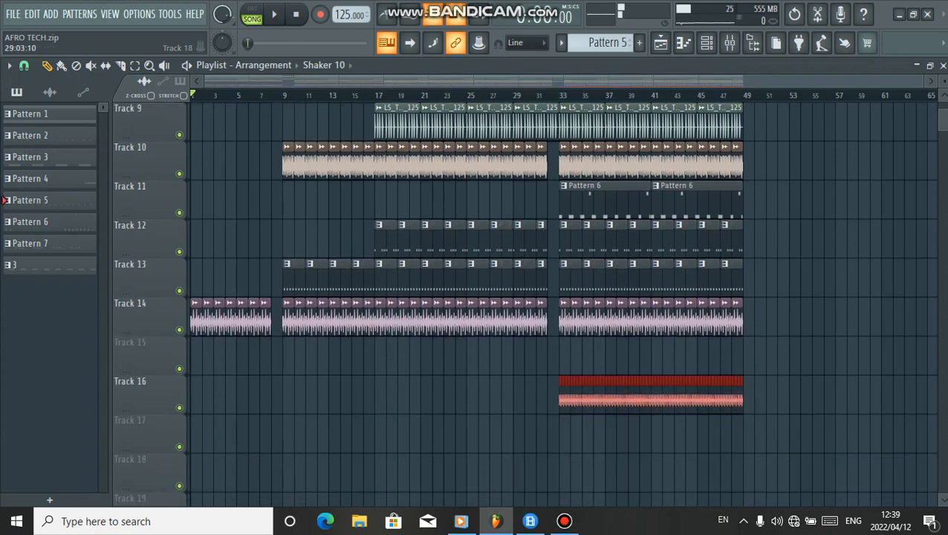
Play the arrangement from the start and listen through it
scroll(520, 297, "up", 2)
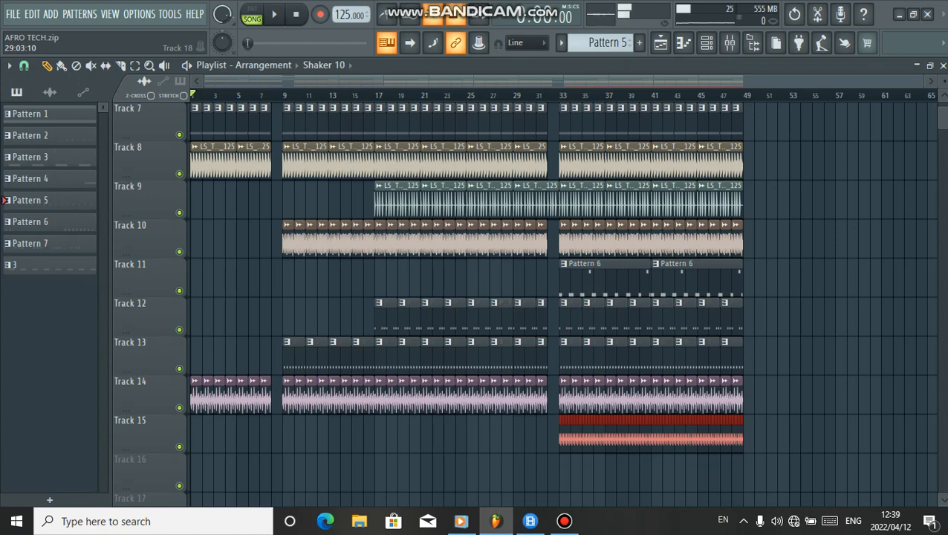
scroll(520, 297, "up", 6)
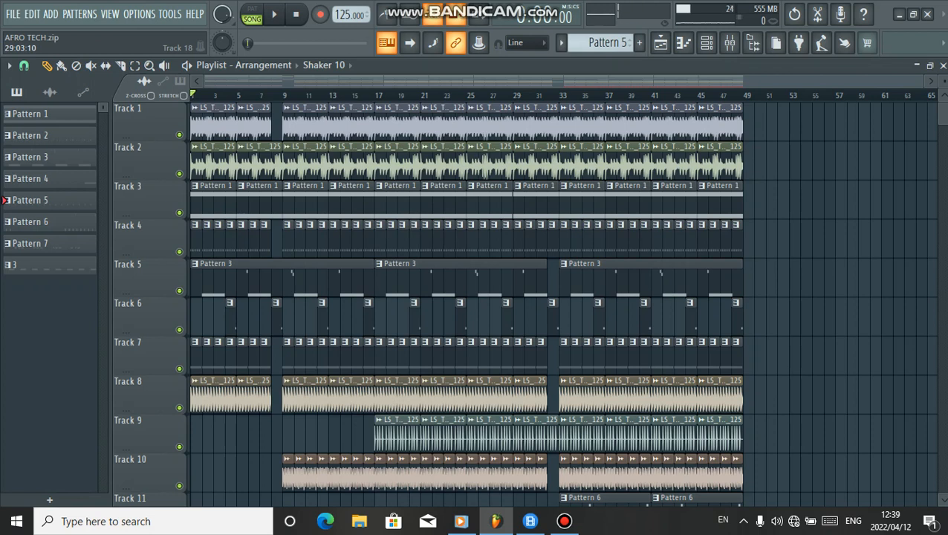
key("space")
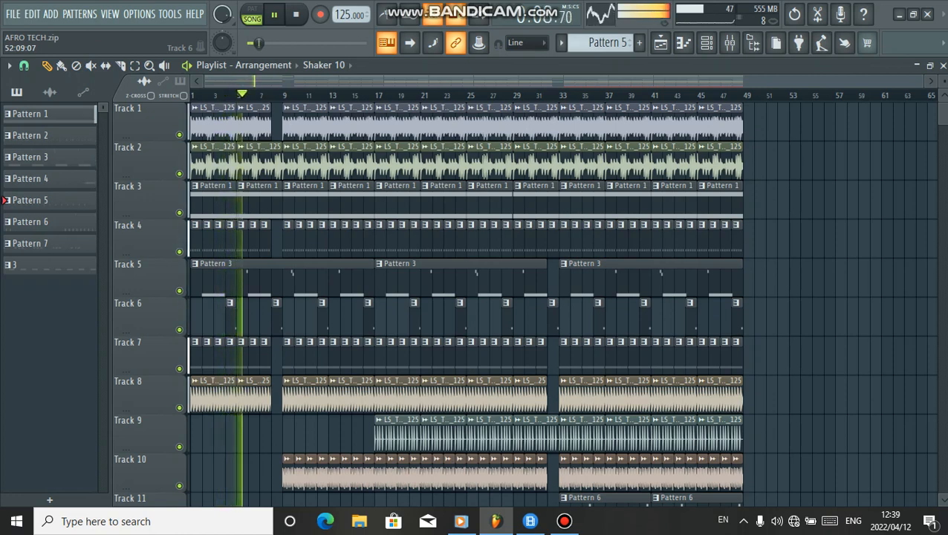
scroll(783, 319, "up", 1)
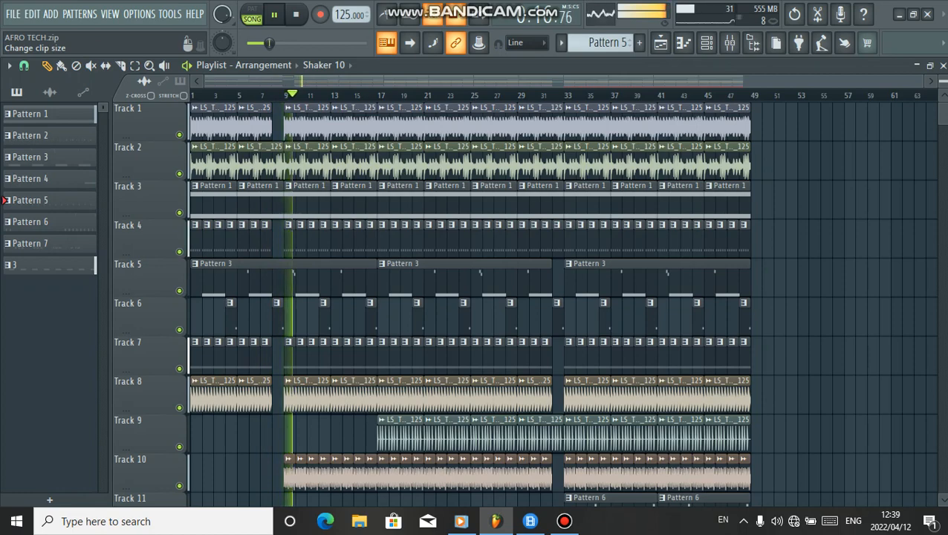
scroll(526, 297, "down", 5)
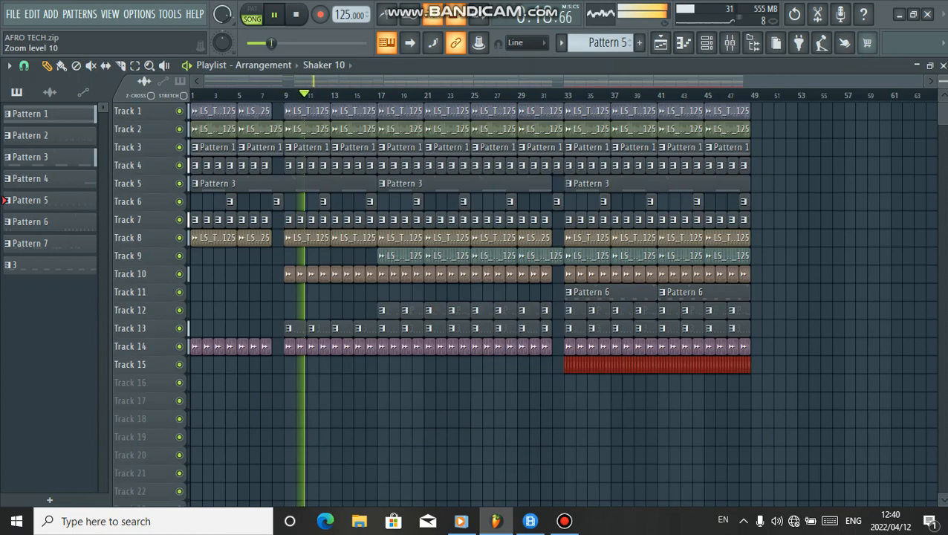
scroll(526, 297, "up", 5)
scroll(526, 297, "down", 1)
scroll(526, 297, "down", 1)
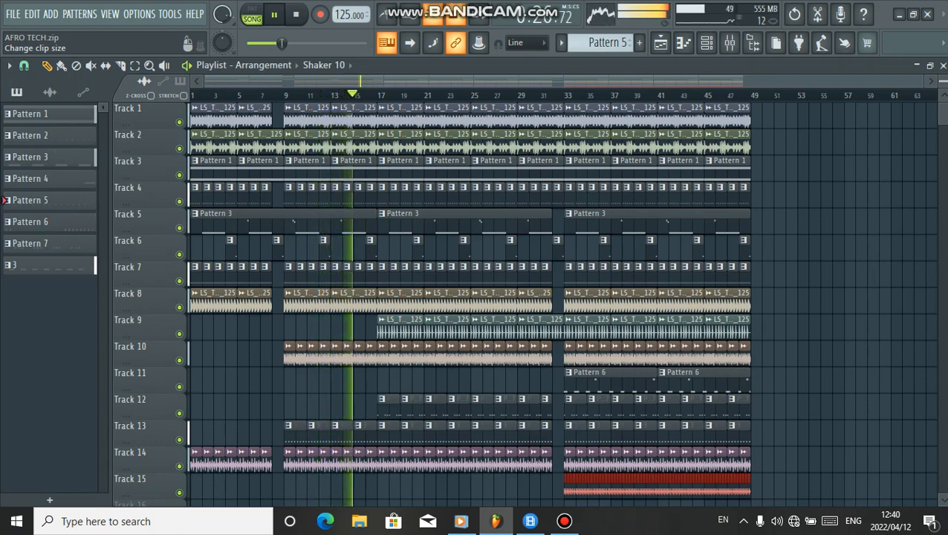
Boost the high band of Insert 72's equalizer to about 3.1 at 8.0k and return to the playlist
left_click(729, 42)
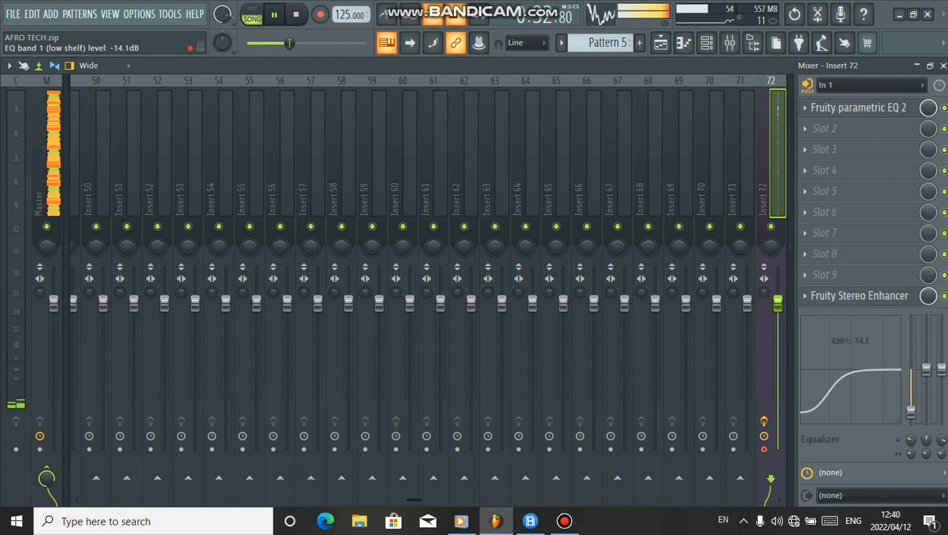
left_click_drag(925, 372, 941, 359)
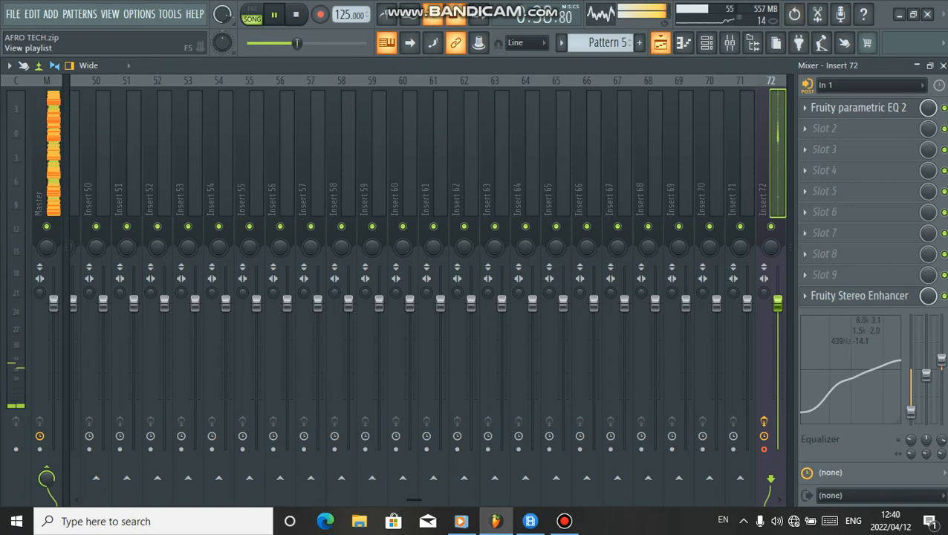
left_click(659, 42)
Follow the arrangement during playback and stop it
scroll(557, 303, "down", 2)
scroll(557, 303, "right", 1)
scroll(557, 303, "left", 1)
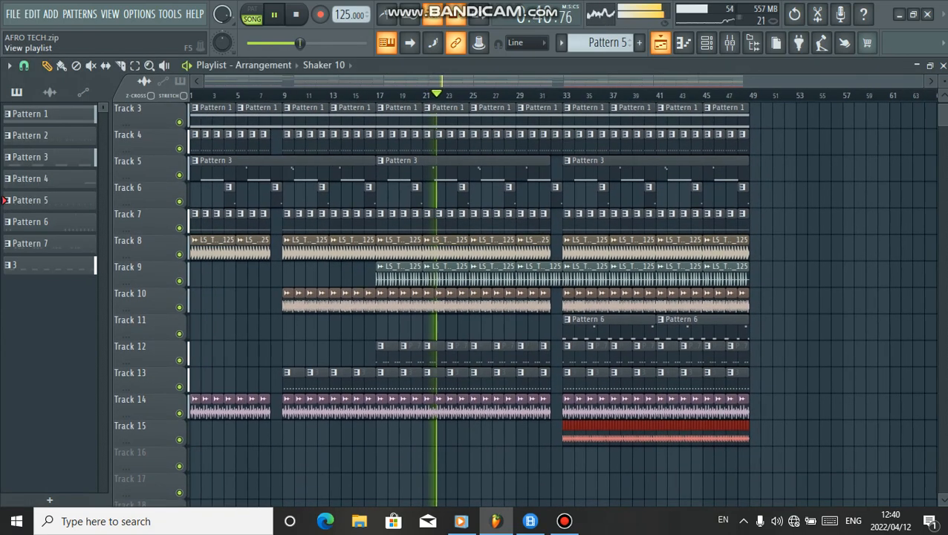
scroll(557, 303, "up", 1)
scroll(557, 304, "up", 1)
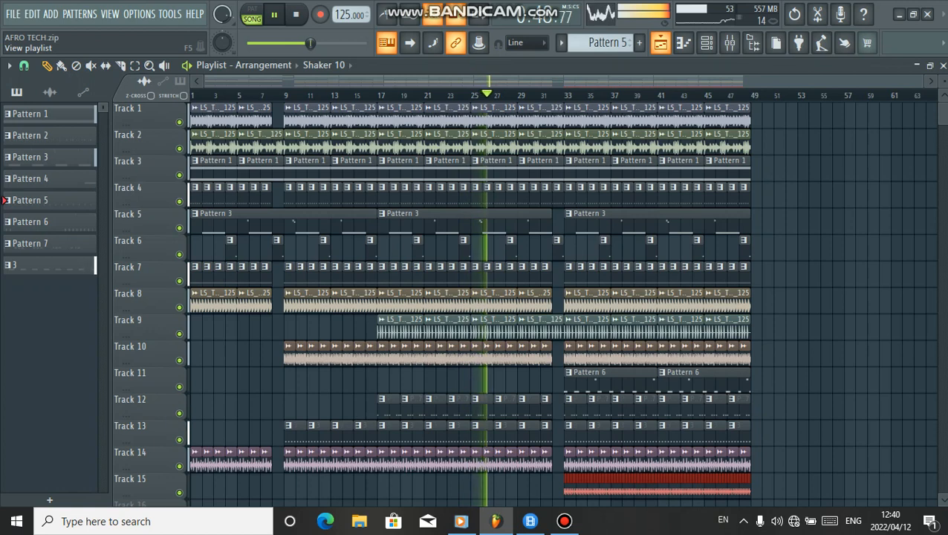
scroll(468, 297, "down", 1)
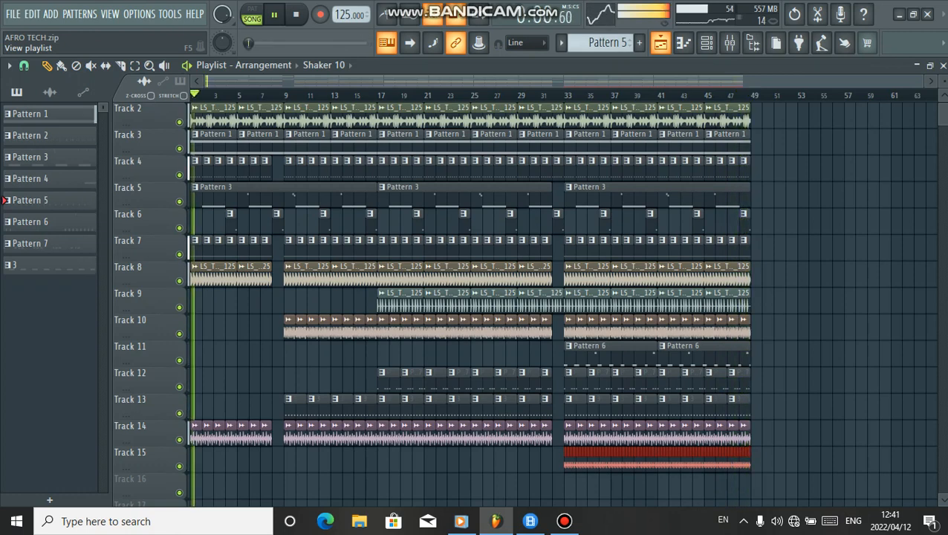
key("space")
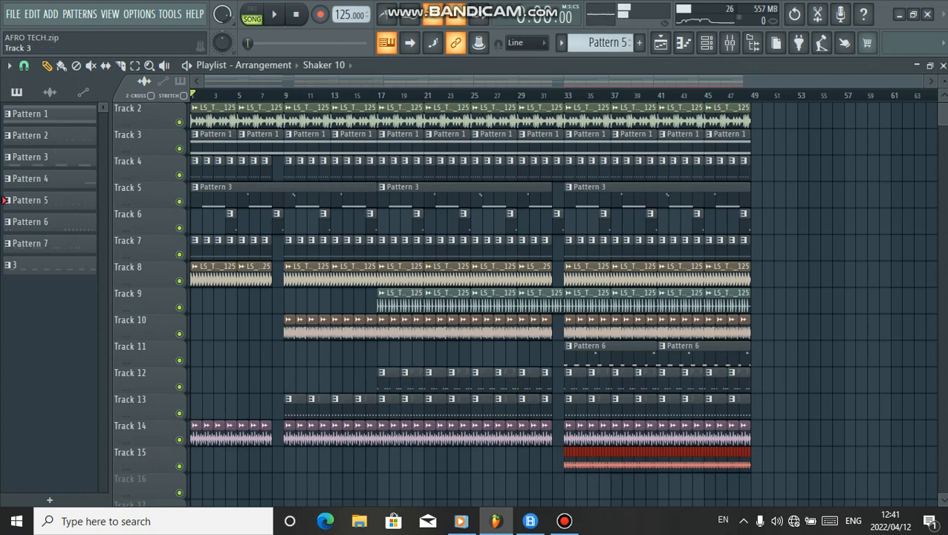
Solo Track 2 in the playlist
right_click(179, 122)
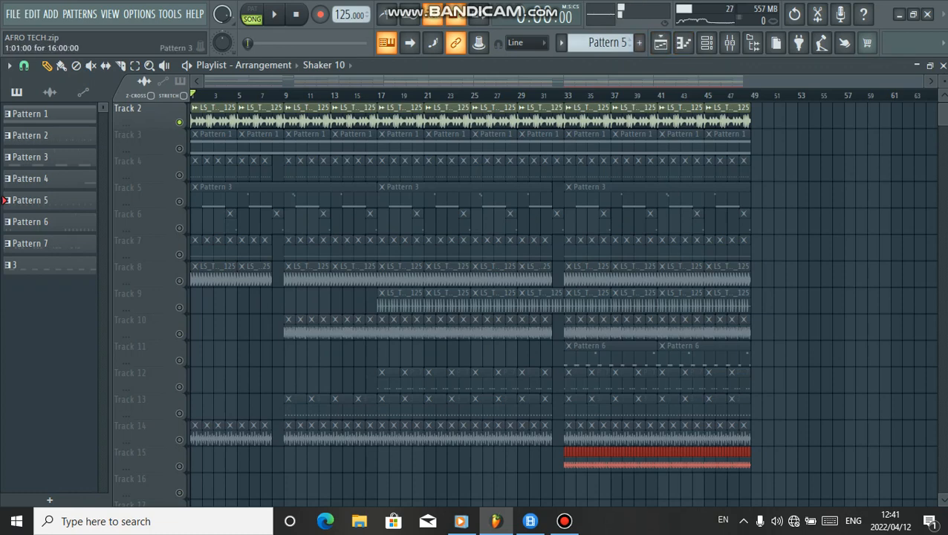
scroll(367, 196, "up", 3)
scroll(374, 81, "up", 1)
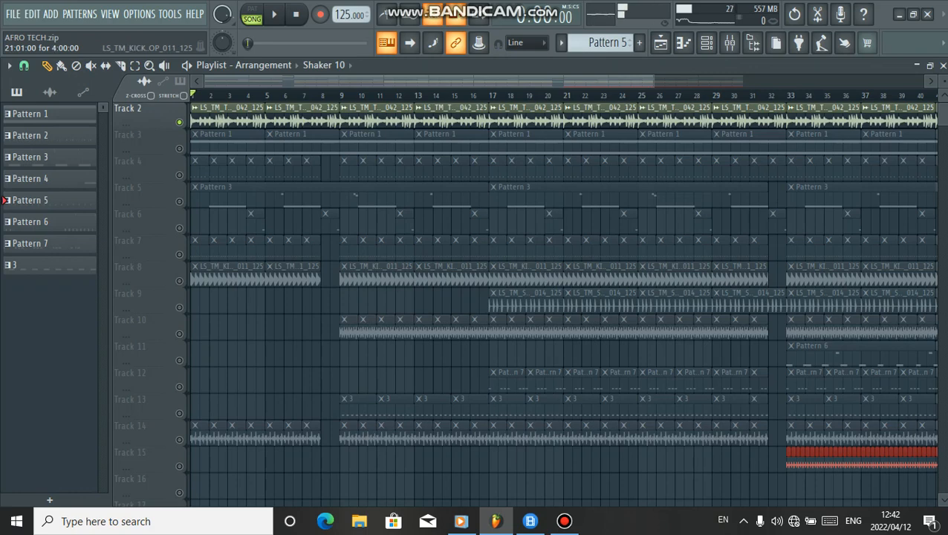
Solo Track 1 in the playlist
scroll(600, 275, "down", 4)
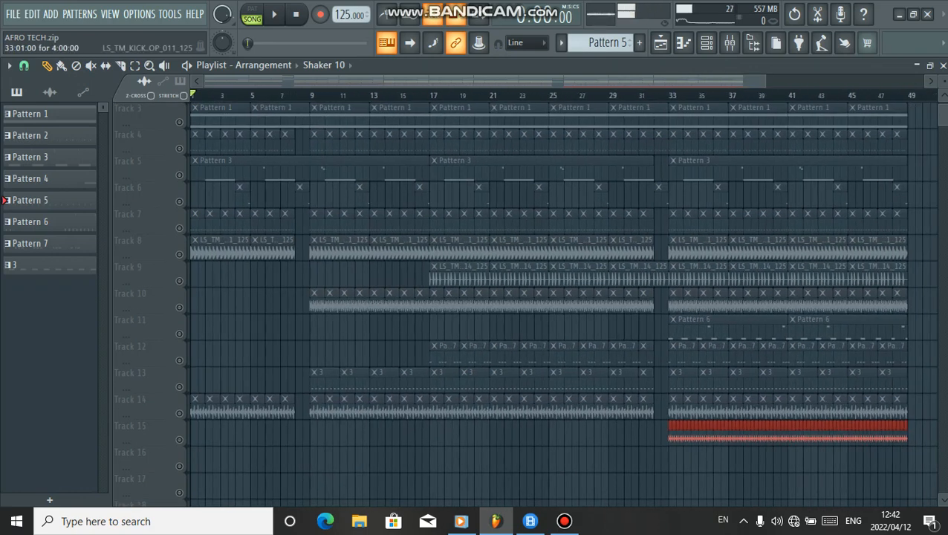
scroll(550, 297, "up", 2)
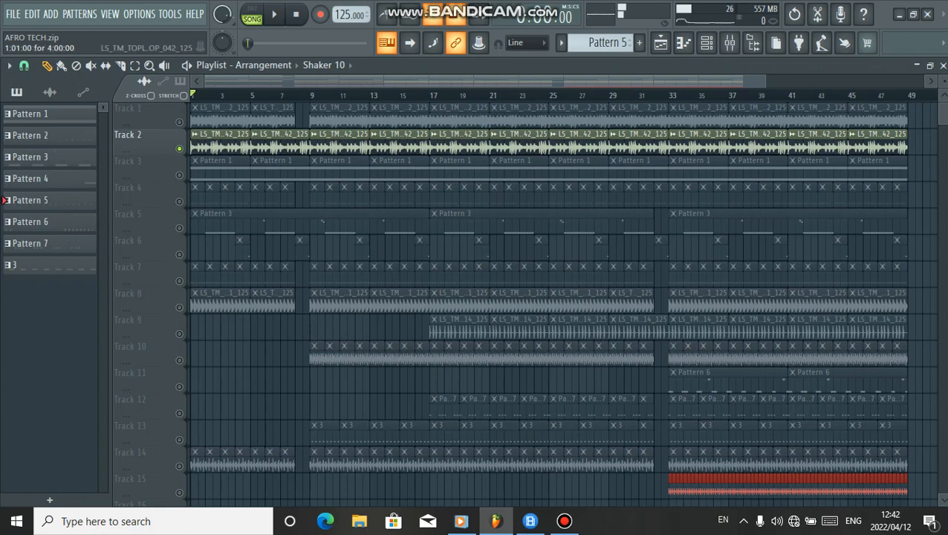
right_click(179, 122)
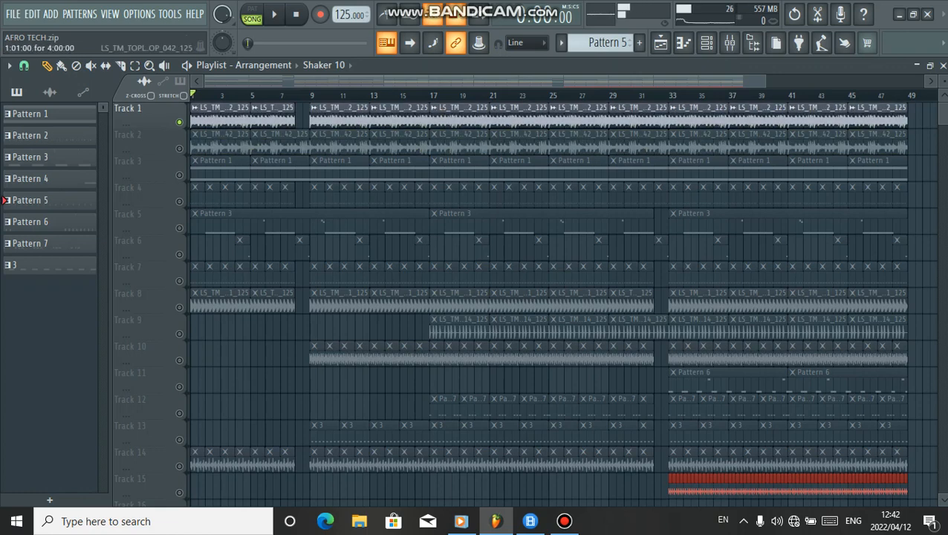
Play the soloed Track 1 from the beginning and listen
scroll(326, 169, "up", 2)
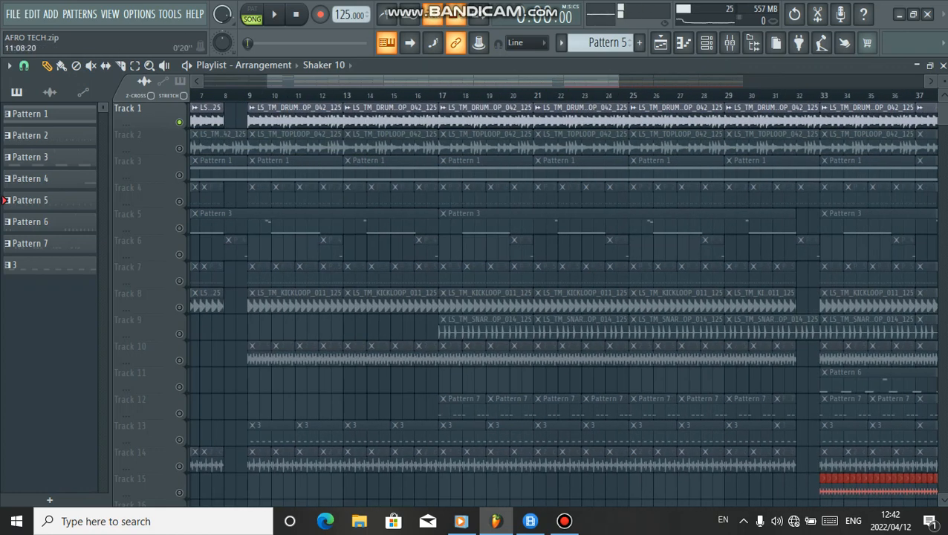
left_click_drag(315, 81, 266, 81)
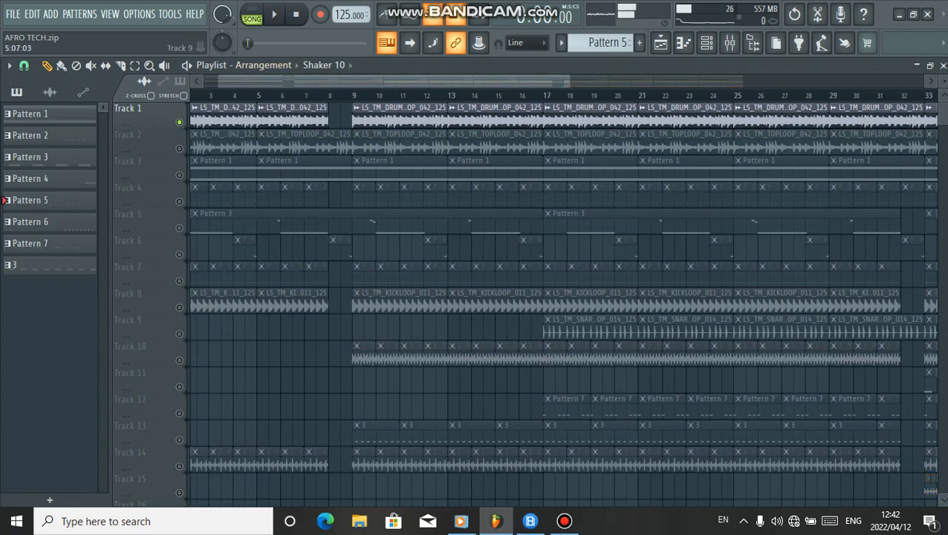
key("space")
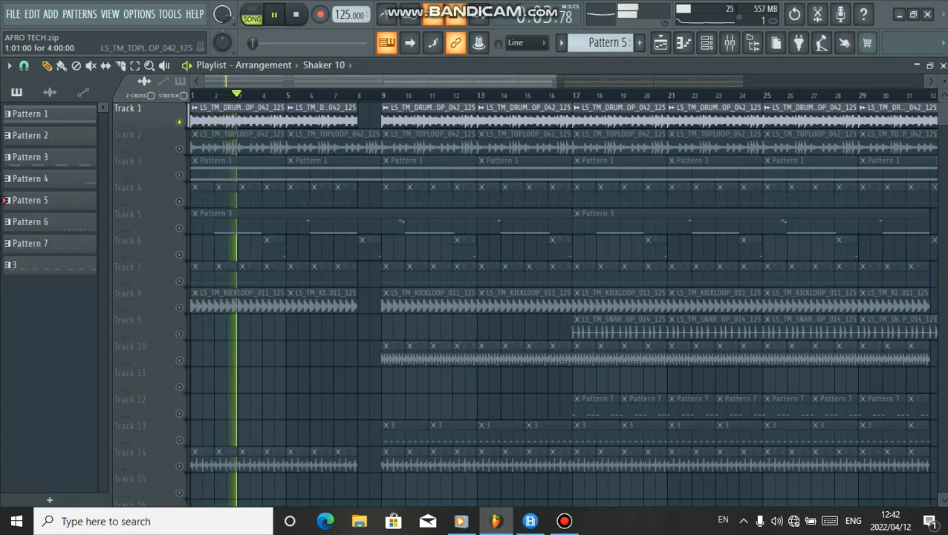
scroll(223, 142, "up", 4)
scroll(297, 193, "down", 1)
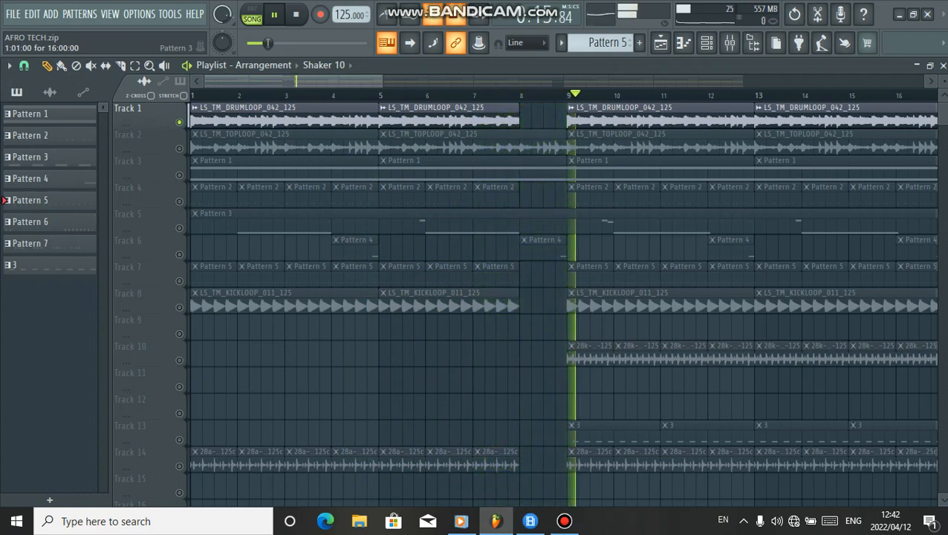
key("space")
Unmute Track 2 and play Tracks 1 and 2 together
left_click(179, 148)
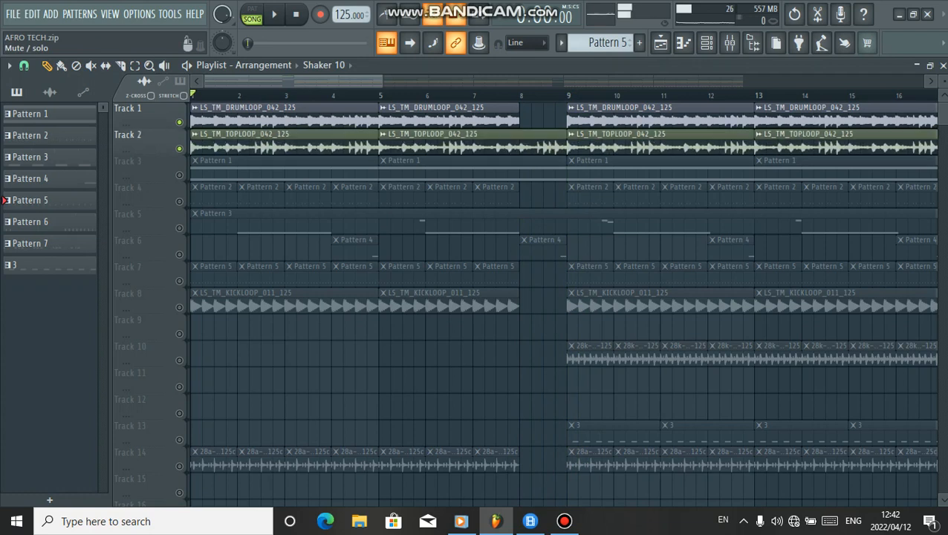
key("space")
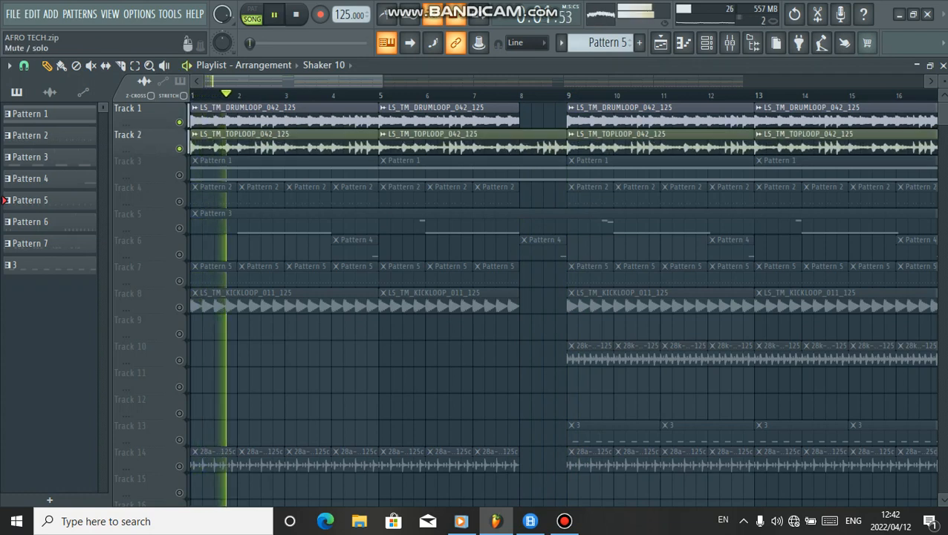
Toggle Tracks 1 and 2 off and back on during playback, and stop playing
left_click(179, 121)
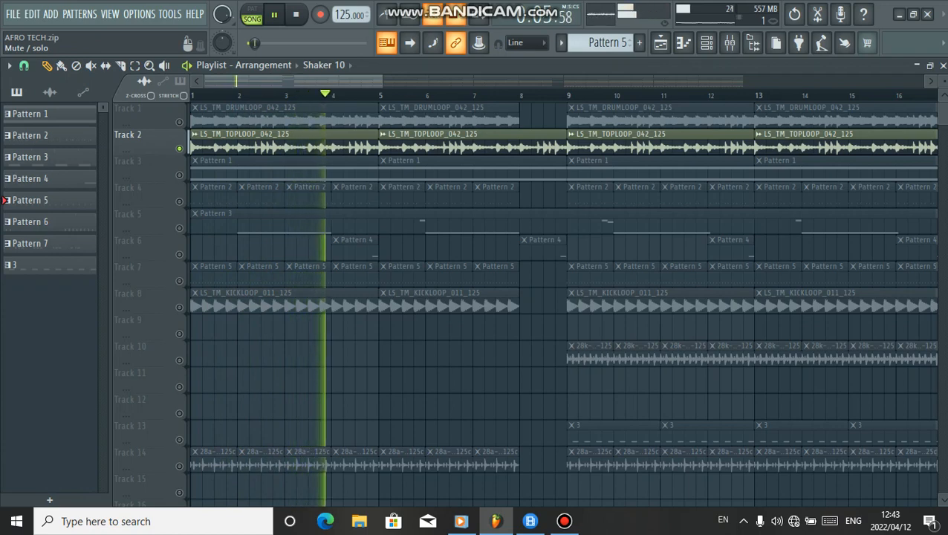
left_click(179, 121)
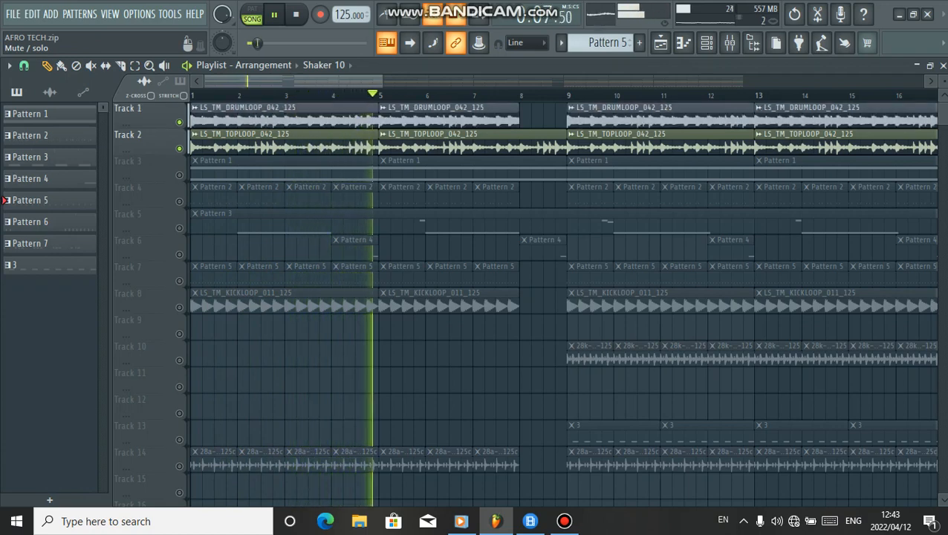
left_click(179, 148)
left_click(179, 148)
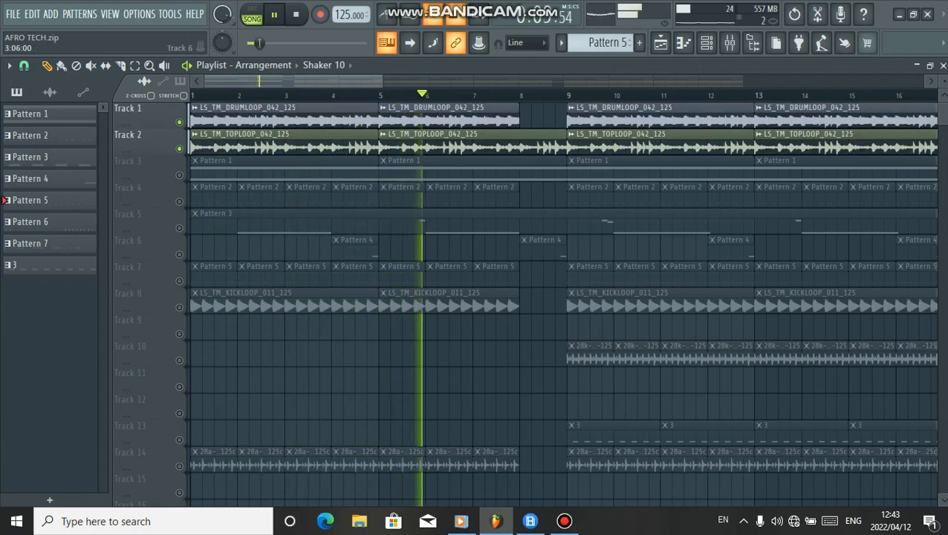
key("space")
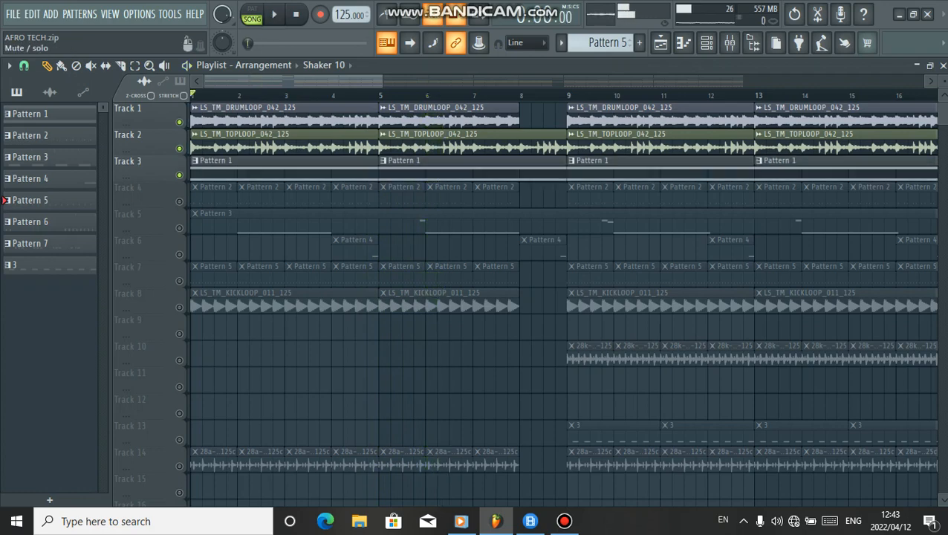
Unmute Track 3 and open the Purity channel's plugin to check its instrument preset
left_click(179, 175)
left_click(705, 43)
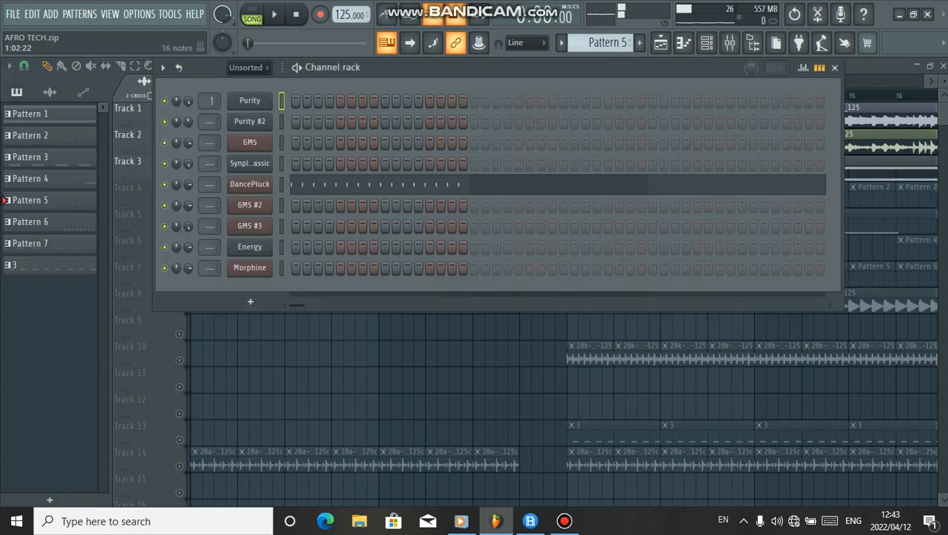
left_click(249, 100)
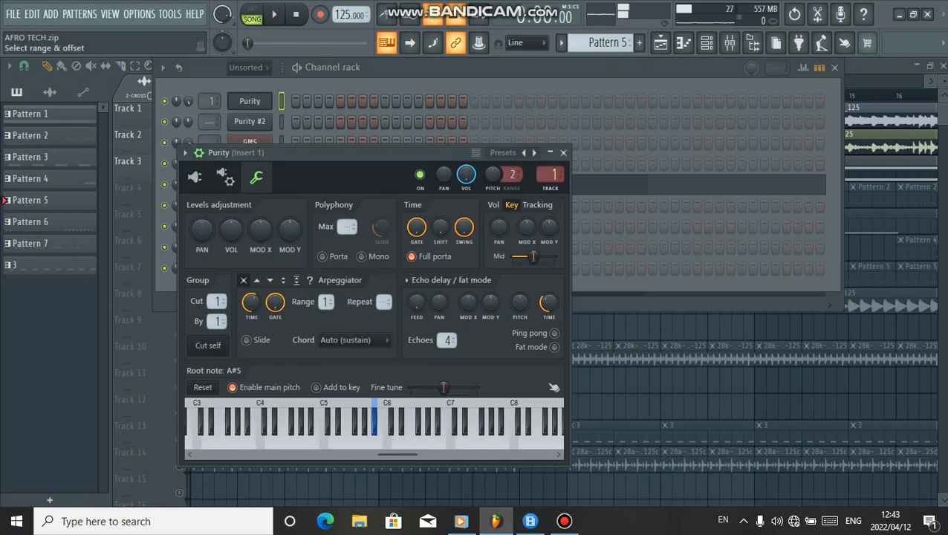
key("j")
key("j")
key("j")
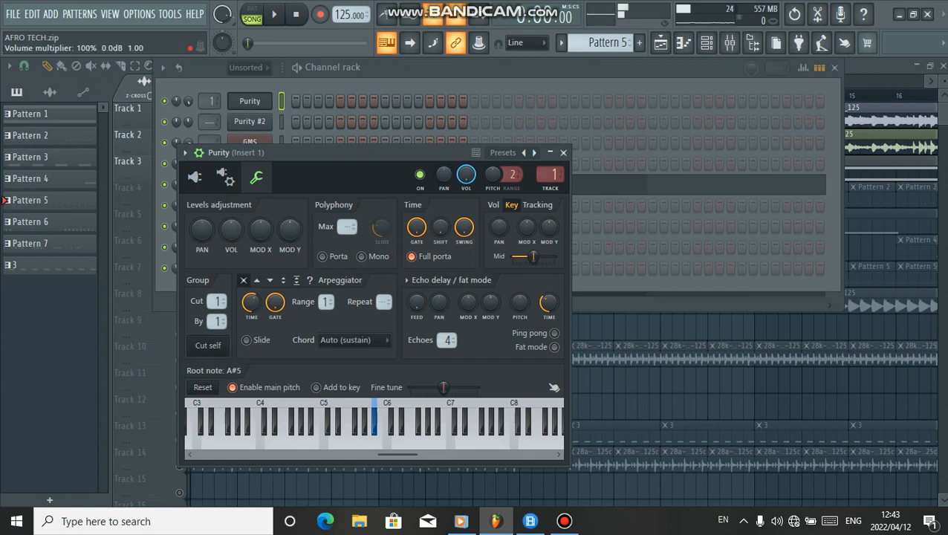
left_click(195, 176)
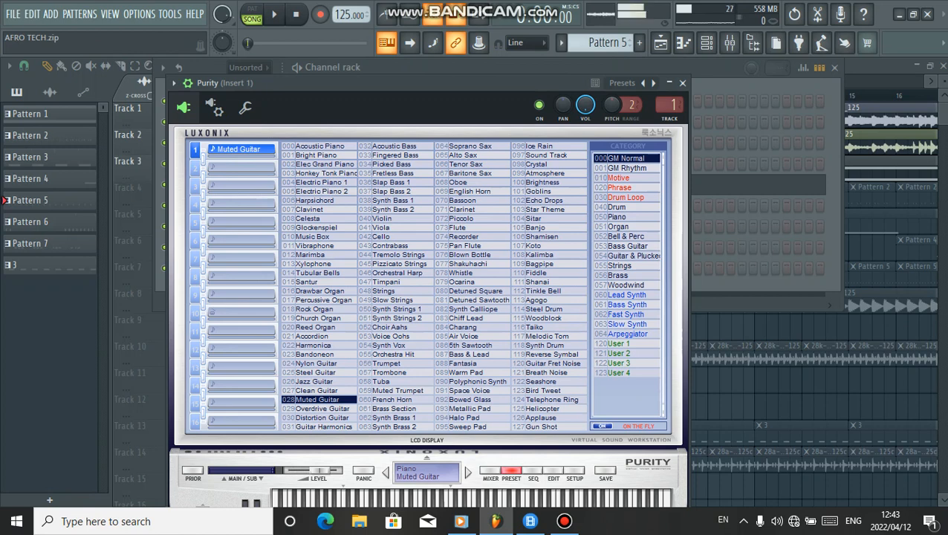
key("Escape")
key("Escape")
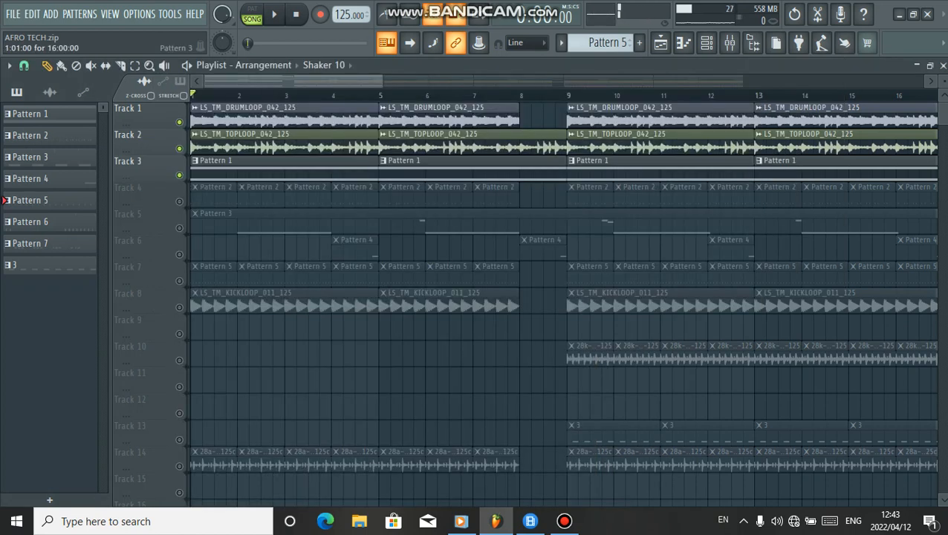
Select Pattern 1 and inspect the Purity #2 channel's plugin preset, auditioning a note on its keyboard
scroll(396, 375, "down", 5)
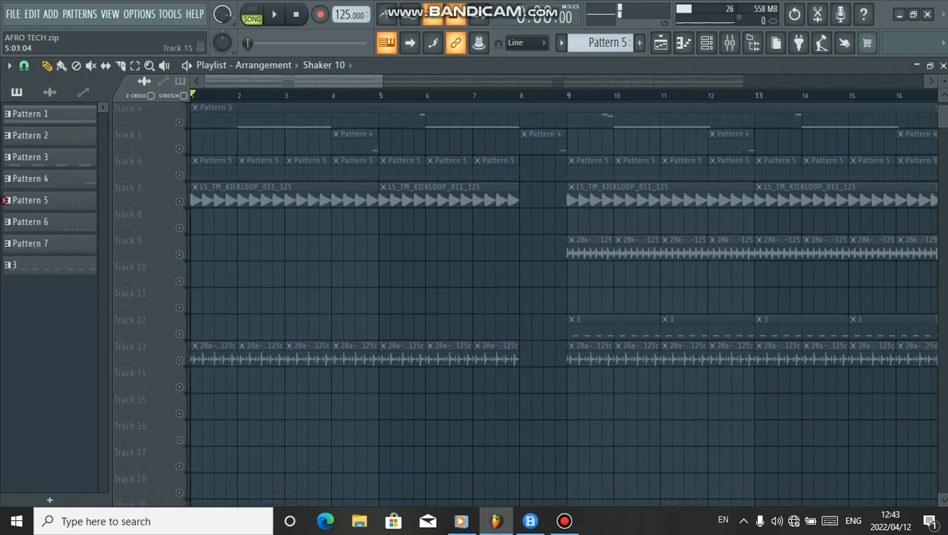
scroll(355, 406, "up", 4)
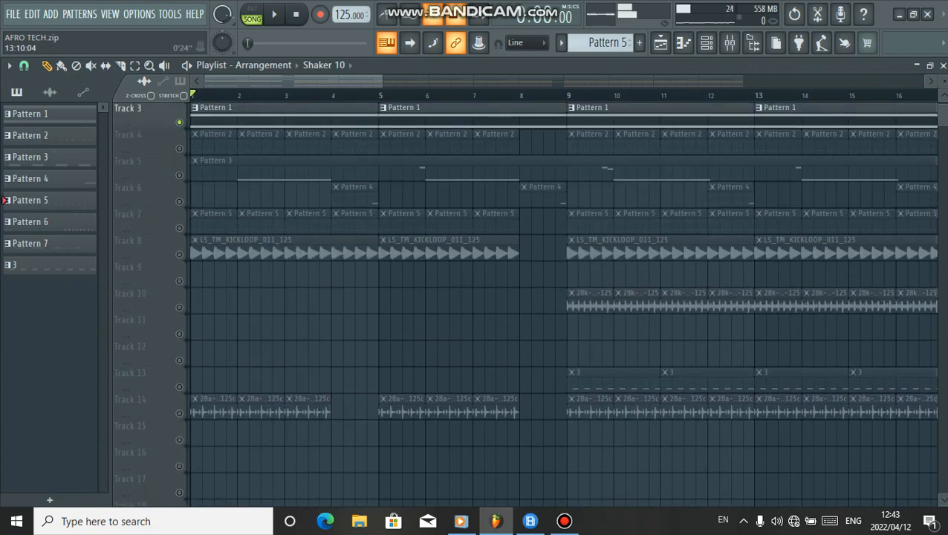
left_click(794, 14)
scroll(445, 223, "up", 1)
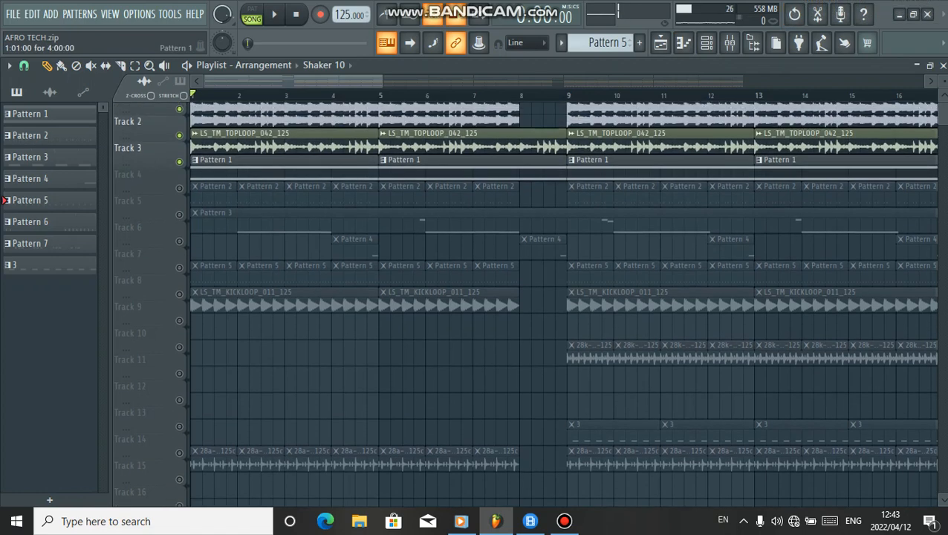
left_click(44, 114)
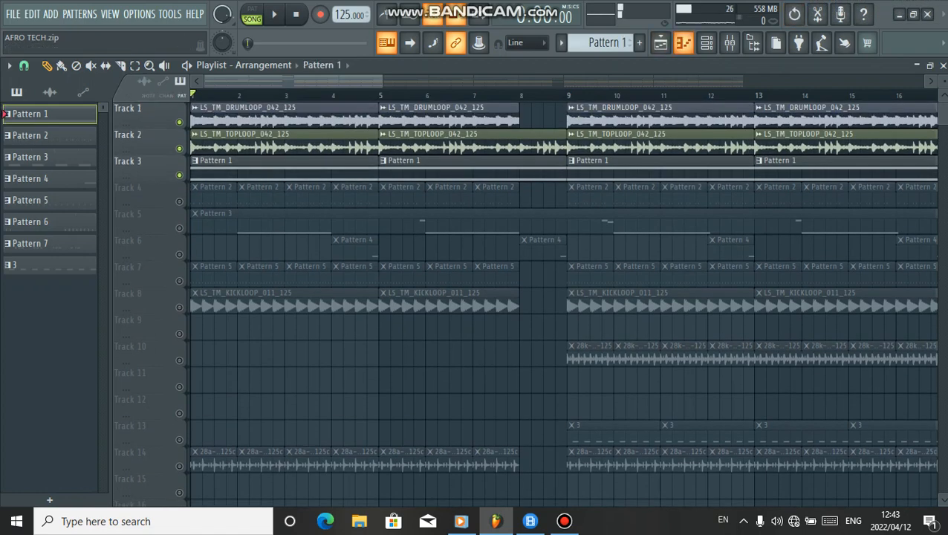
left_click(707, 42)
left_click(250, 121)
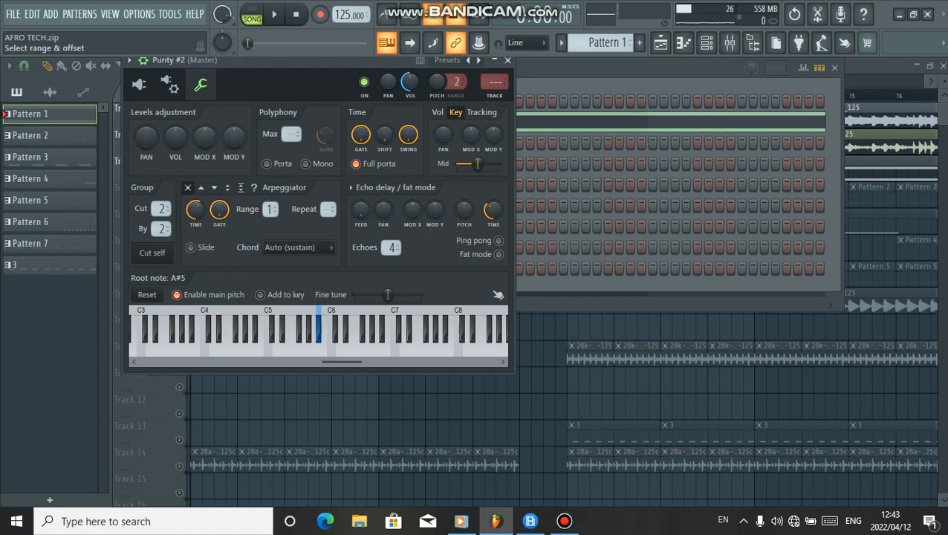
left_click(318, 321)
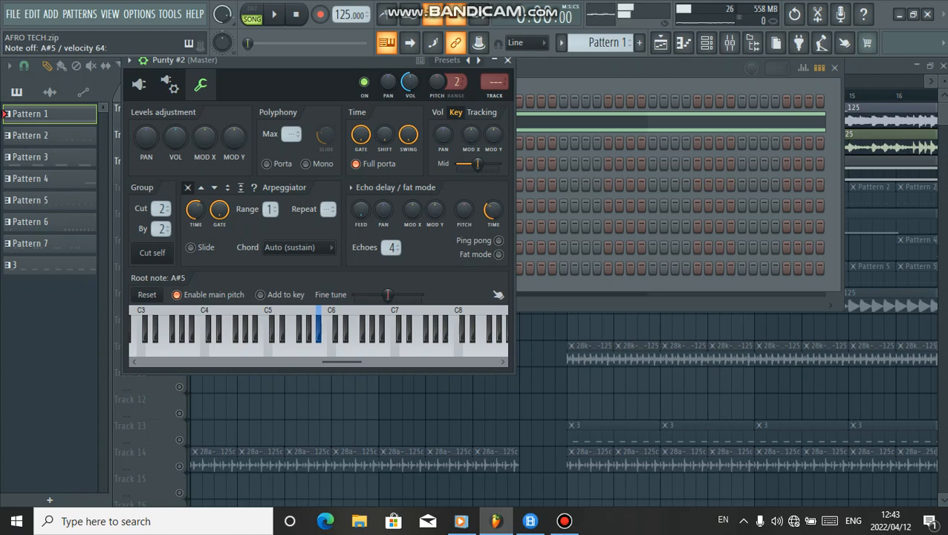
left_click(138, 84)
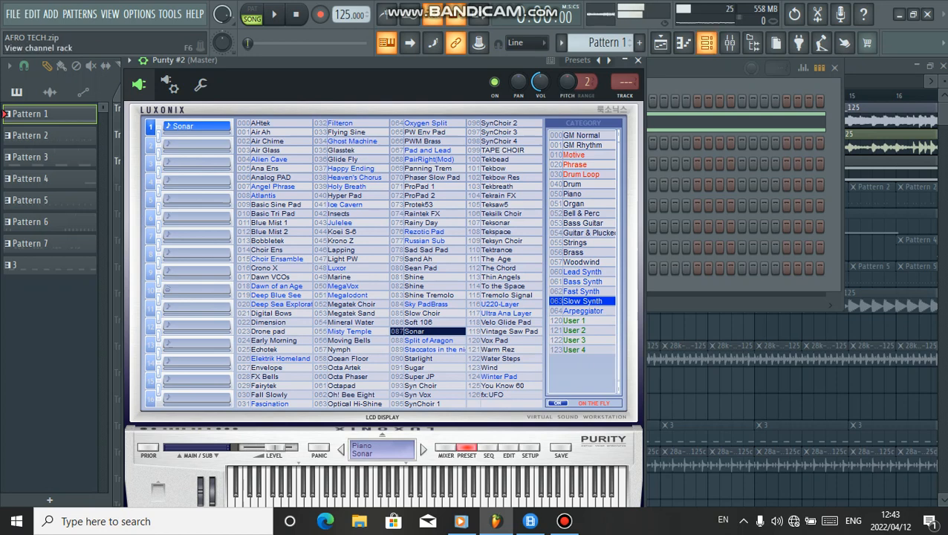
left_click(661, 42)
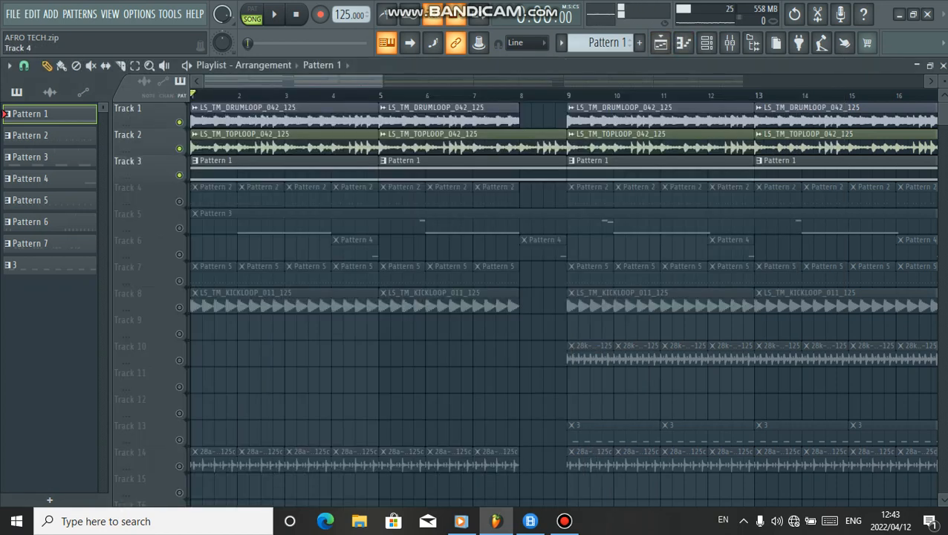
Solo Track 3 and play it, bringing Tracks 2 and 1 back in during playback before stopping
right_click(179, 176)
key("space")
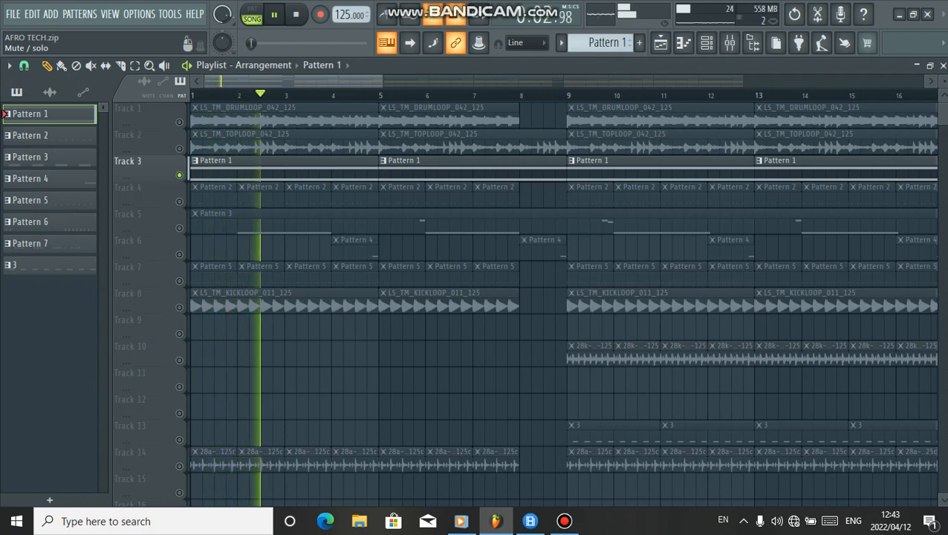
left_click(179, 148)
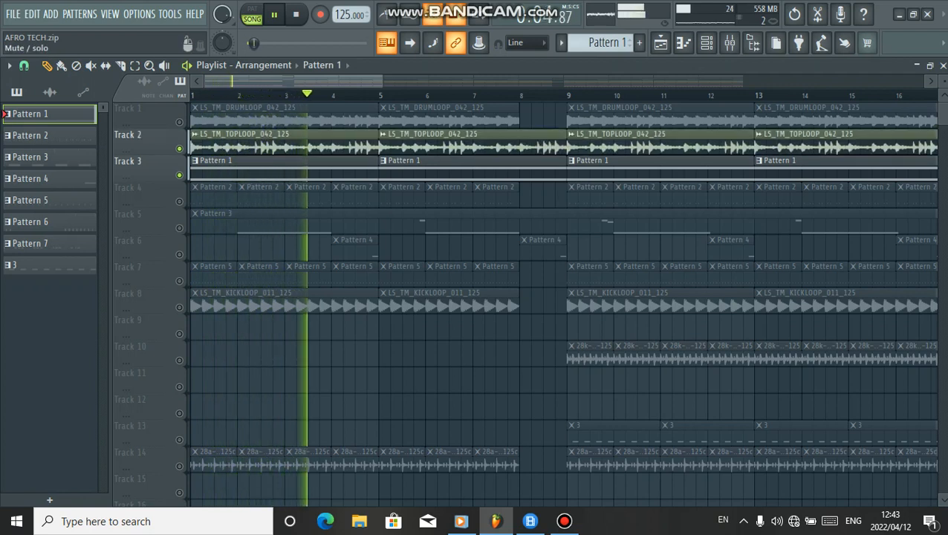
left_click(179, 122)
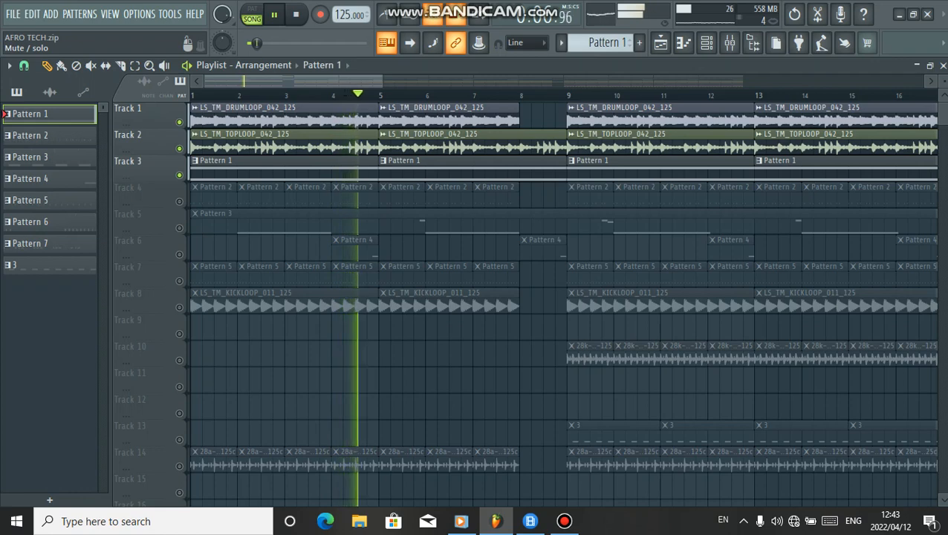
key("space")
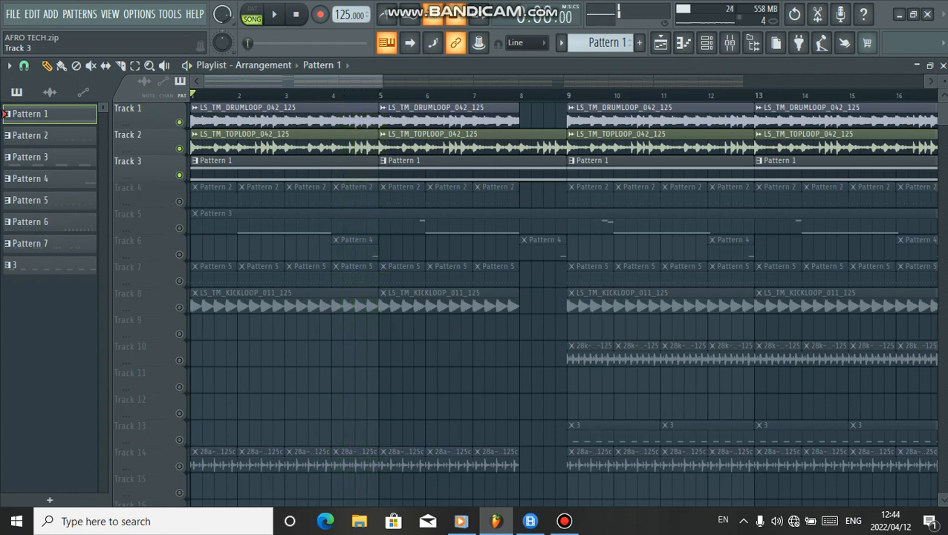
Solo Track 4 and play it from the start
left_click(179, 202)
left_click(179, 202, "ctrl")
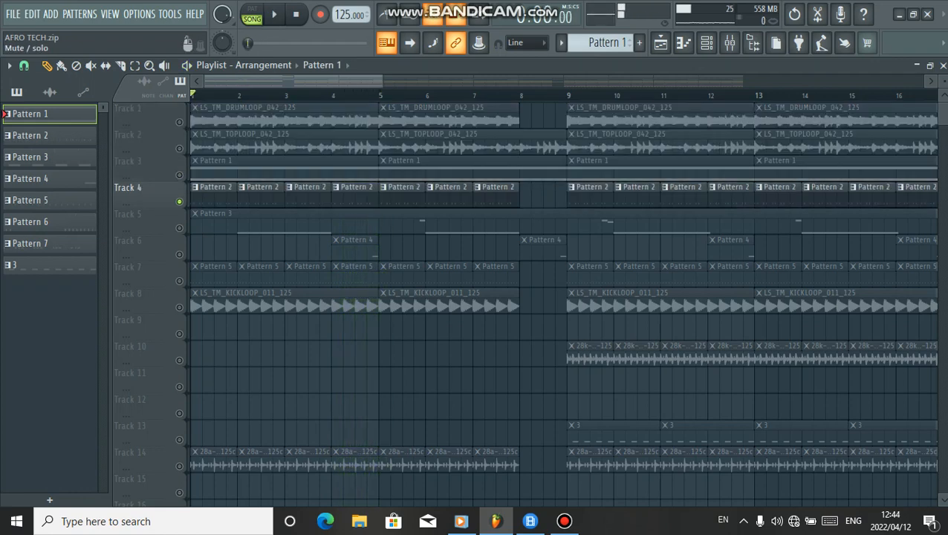
key("space")
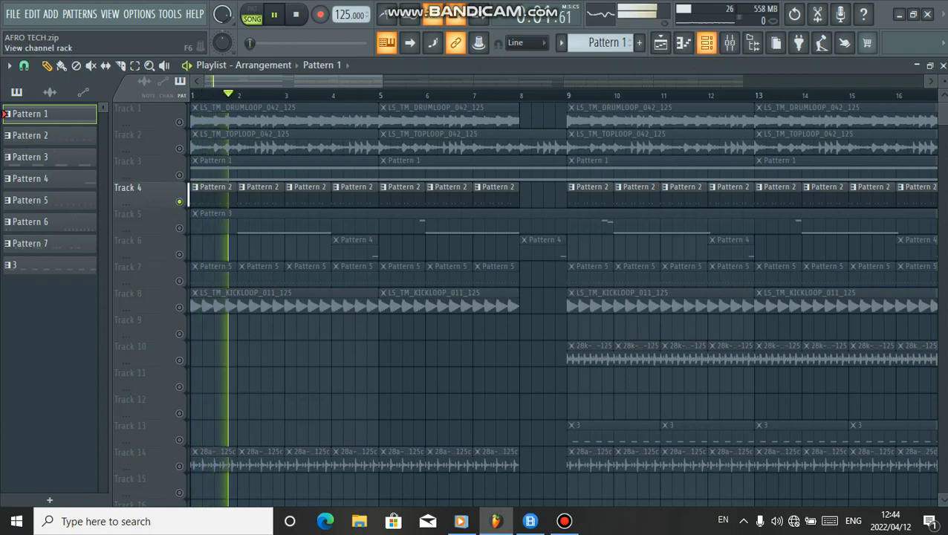
Compare the Purity #2 and Purity channel plugin presets in the channel rack, and stop playback
left_click(706, 43)
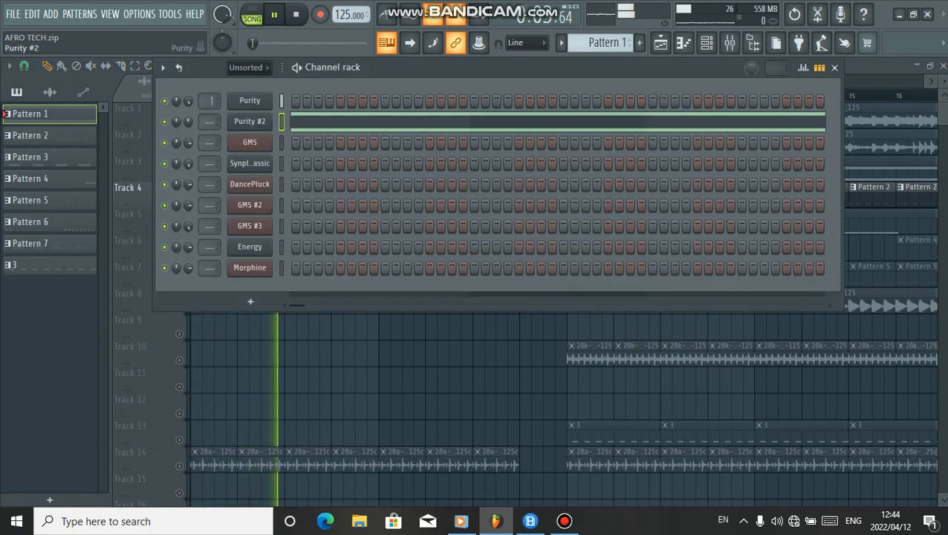
left_click(250, 121)
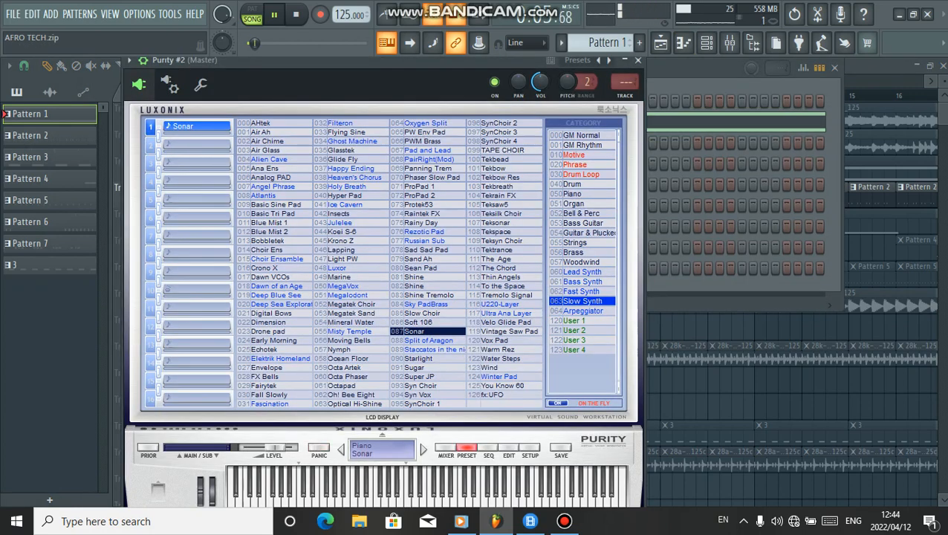
left_click(713, 68)
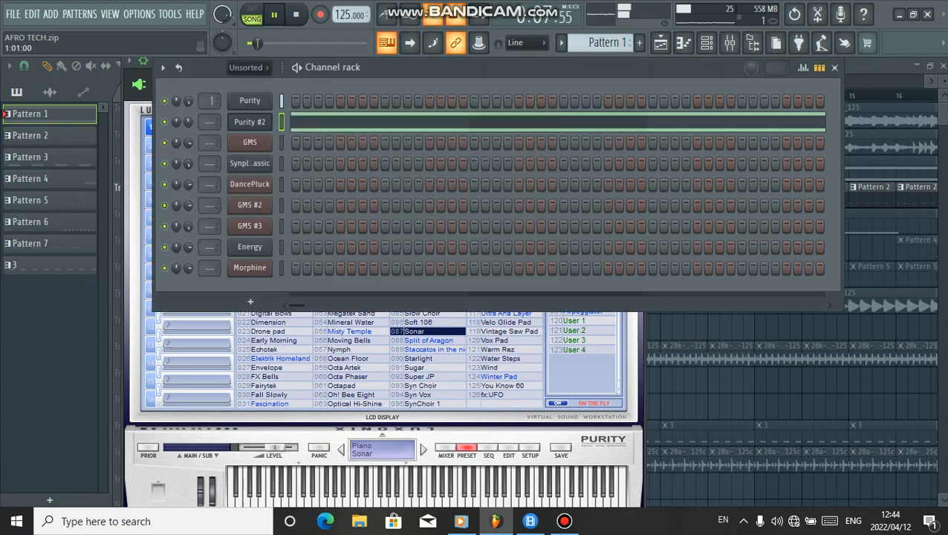
left_click(250, 101)
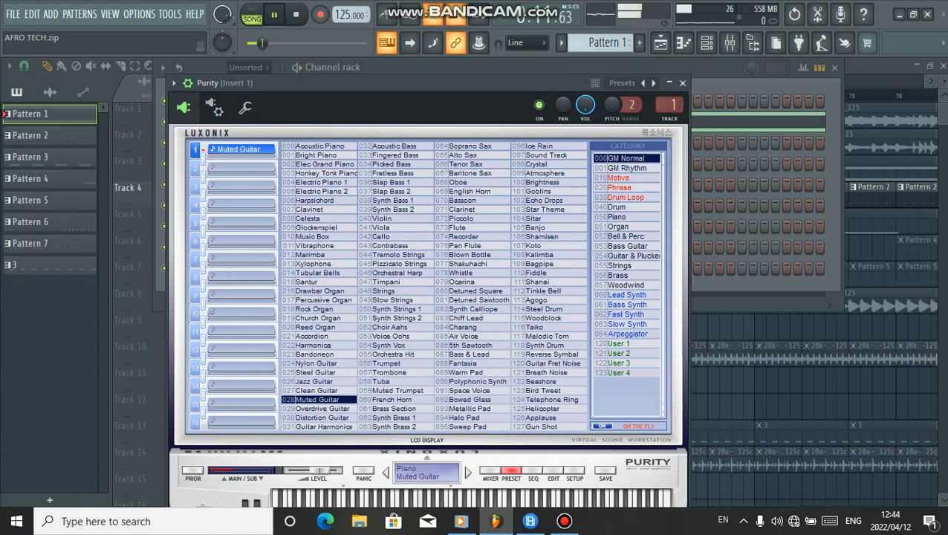
left_click(660, 43)
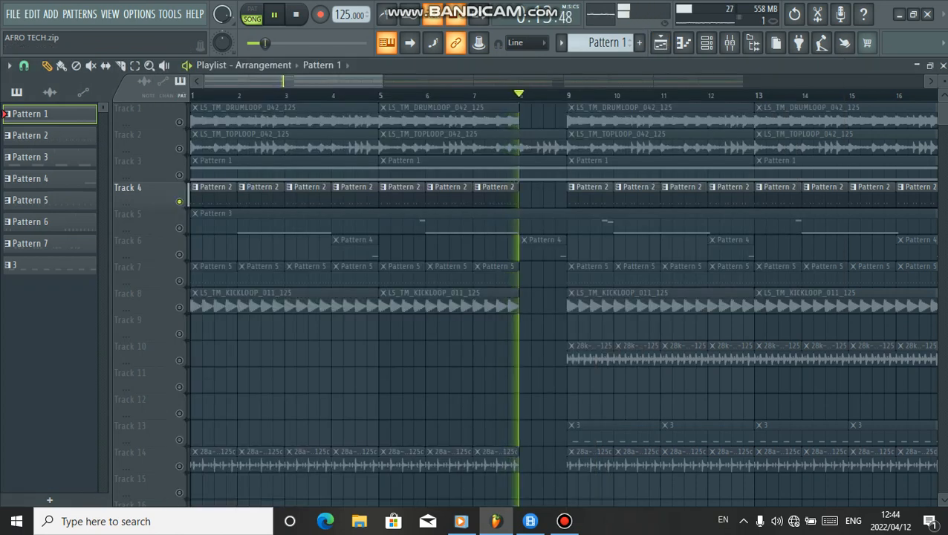
key("space")
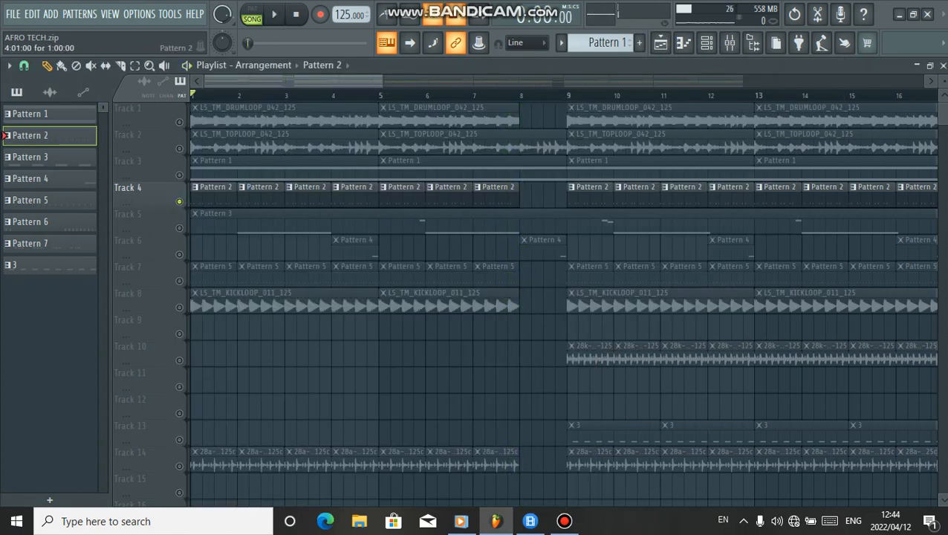
Open Track 4's Pattern 2 clip in the piano roll and play through its notes
double_click(369, 185)
key("space")
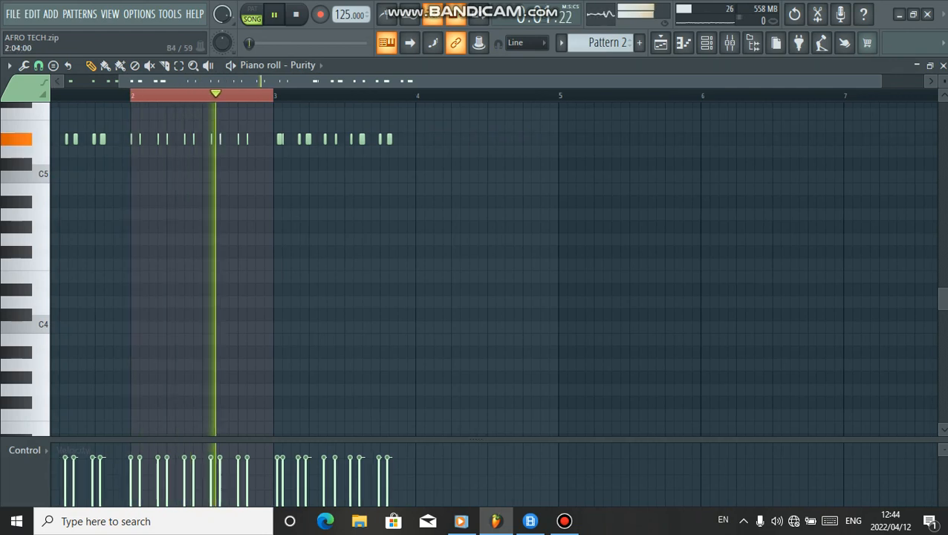
scroll(152, 188, "up", 5)
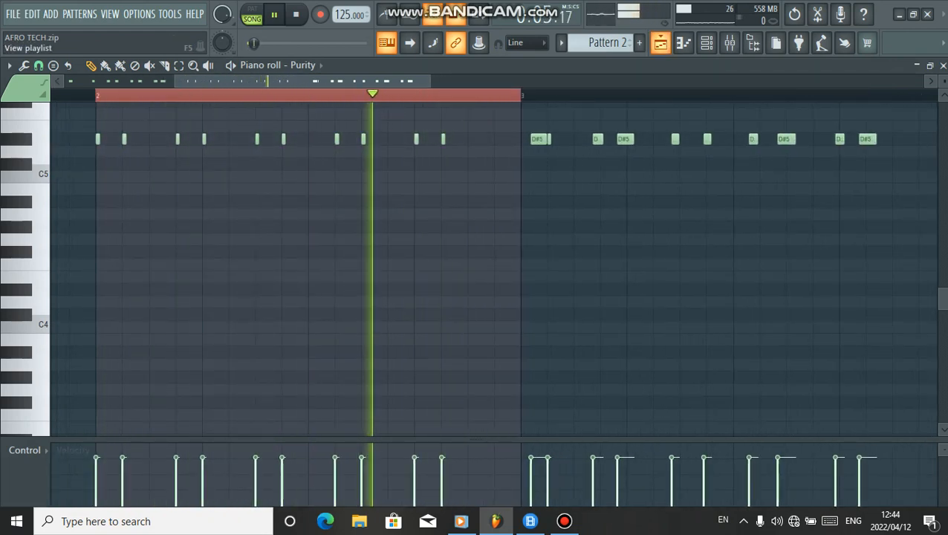
left_click(660, 42)
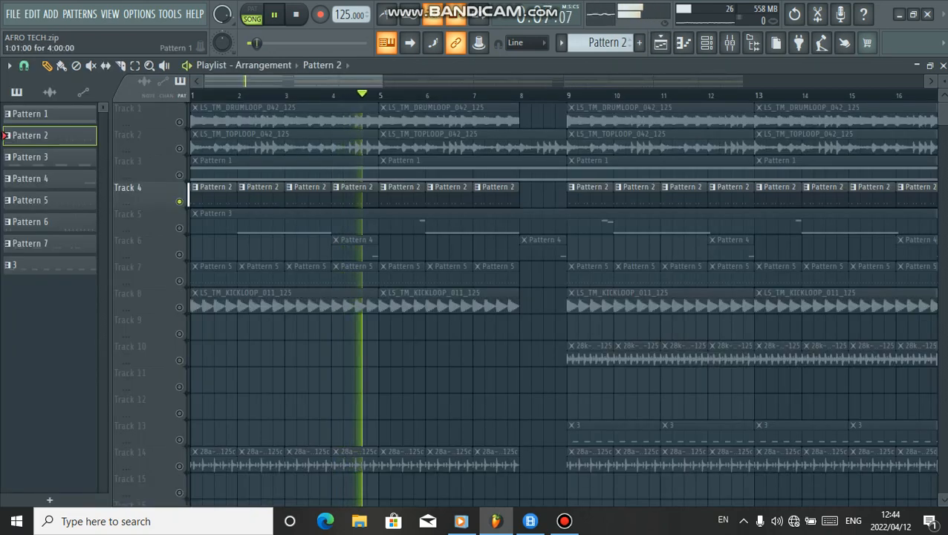
Unmute Tracks 3, 2 and 1 alongside Track 4, play them together and stop
left_click(179, 175)
left_click(179, 148)
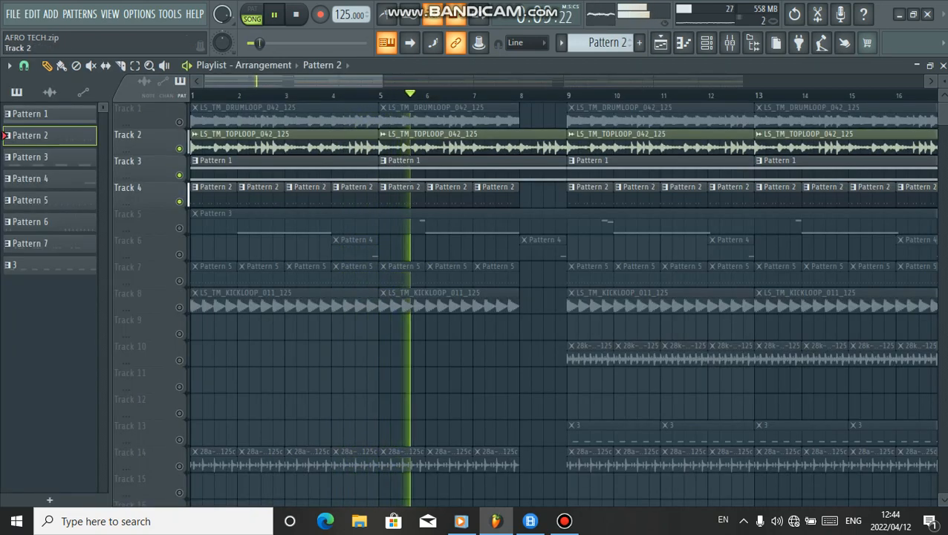
left_click(179, 121)
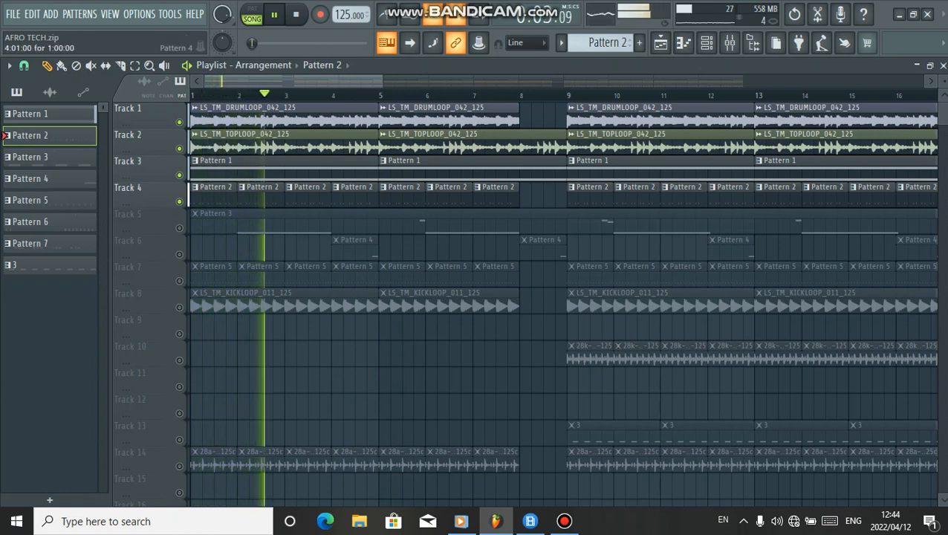
key("space")
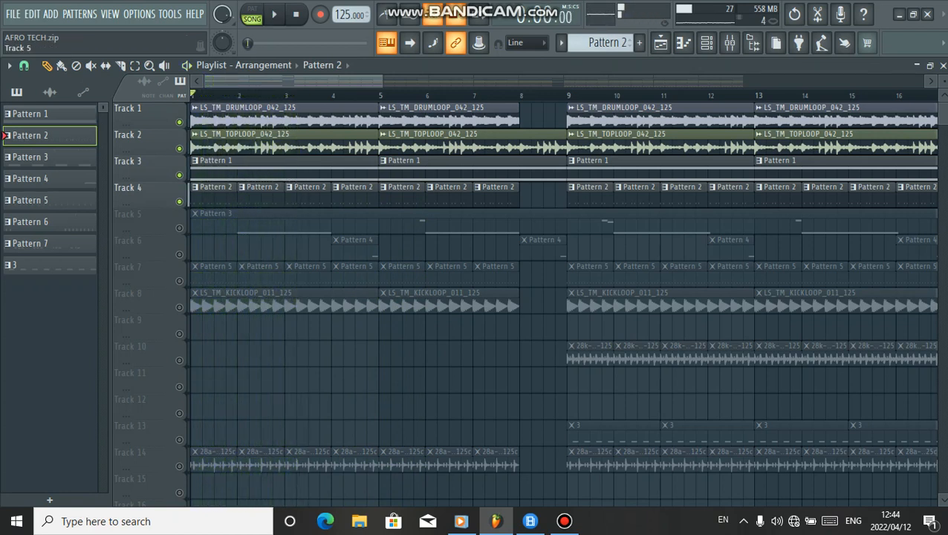
Unmute Track 5, select Pattern 3 and open its GMS synth from the channel rack
left_click(179, 227)
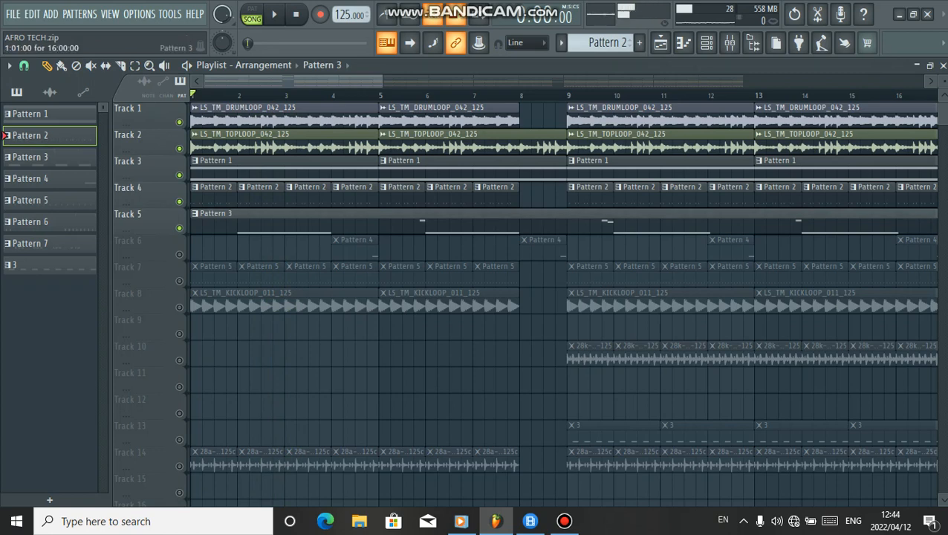
left_click(30, 156)
left_click(706, 43)
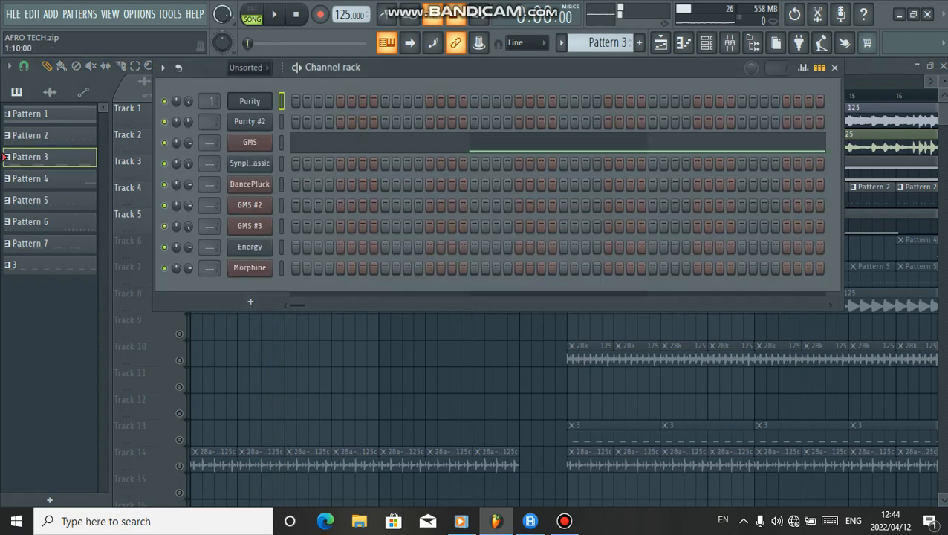
left_click(250, 142)
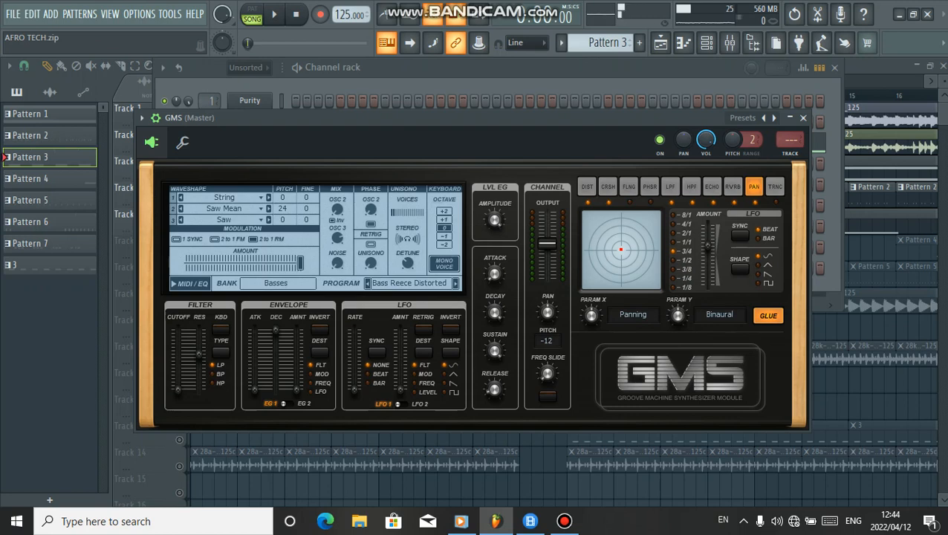
Browse the GMS WiseLabs preset bank and load the Bass Reece Bandpass program
left_click(409, 283)
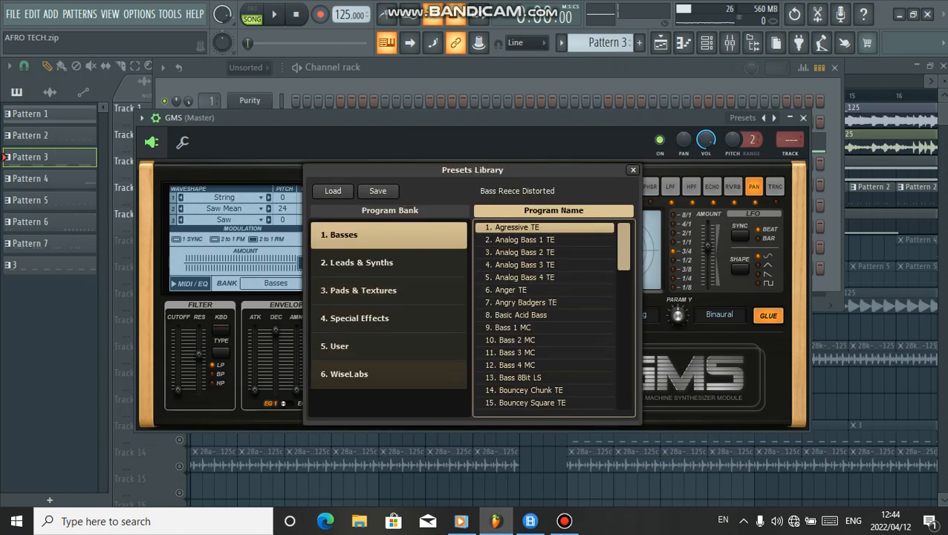
left_click(388, 374)
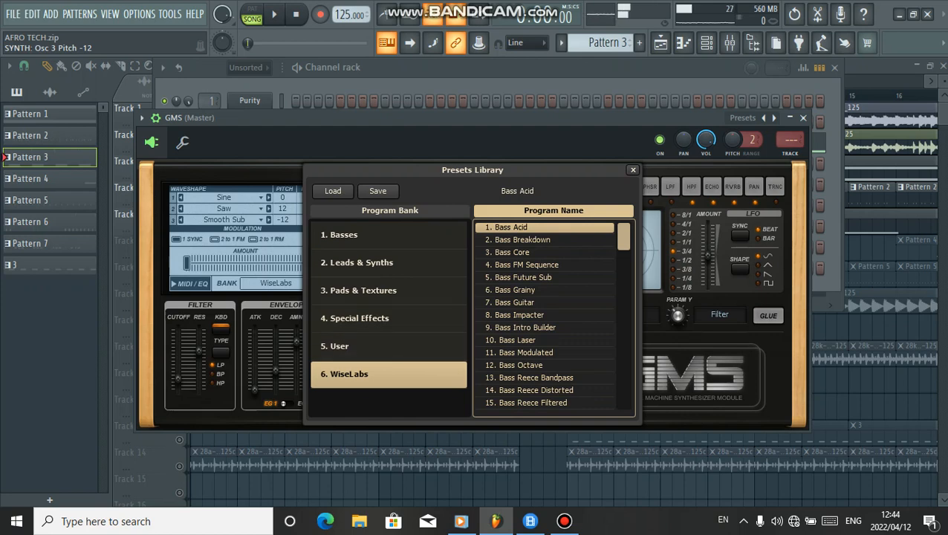
scroll(550, 312, "down", 5)
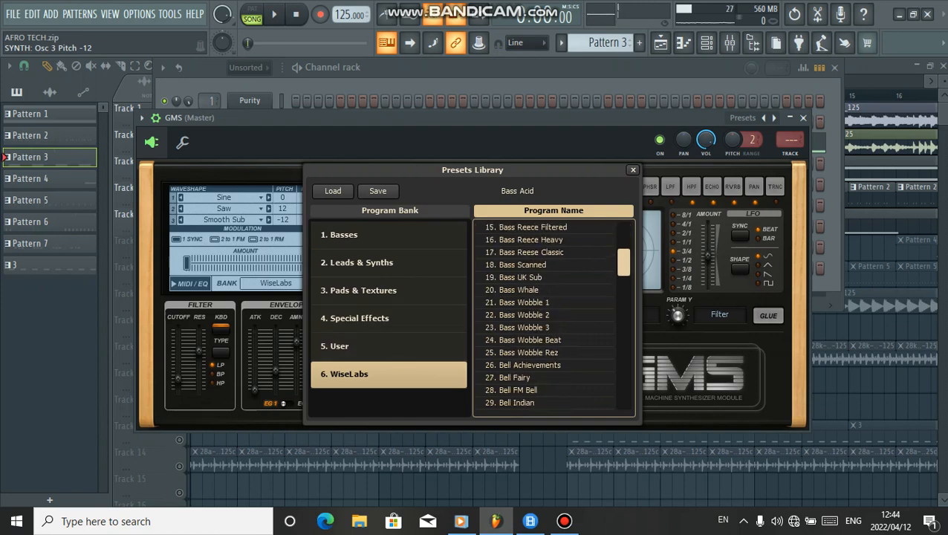
scroll(553, 312, "down", 7)
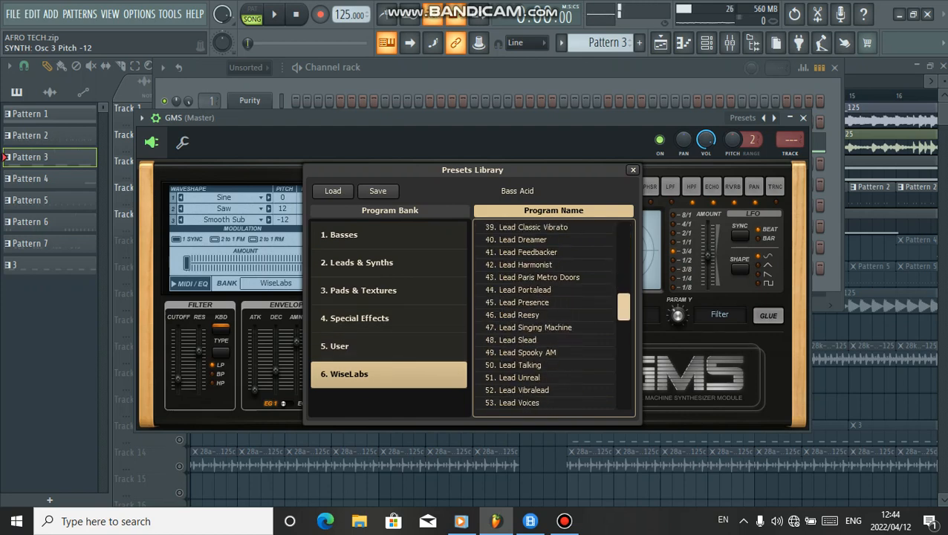
scroll(550, 253, "up", 9)
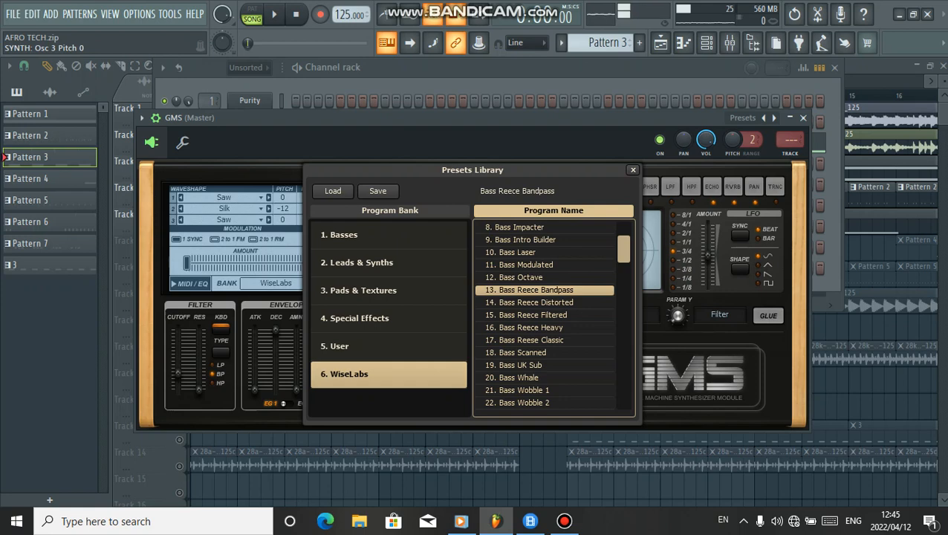
left_click(476, 69)
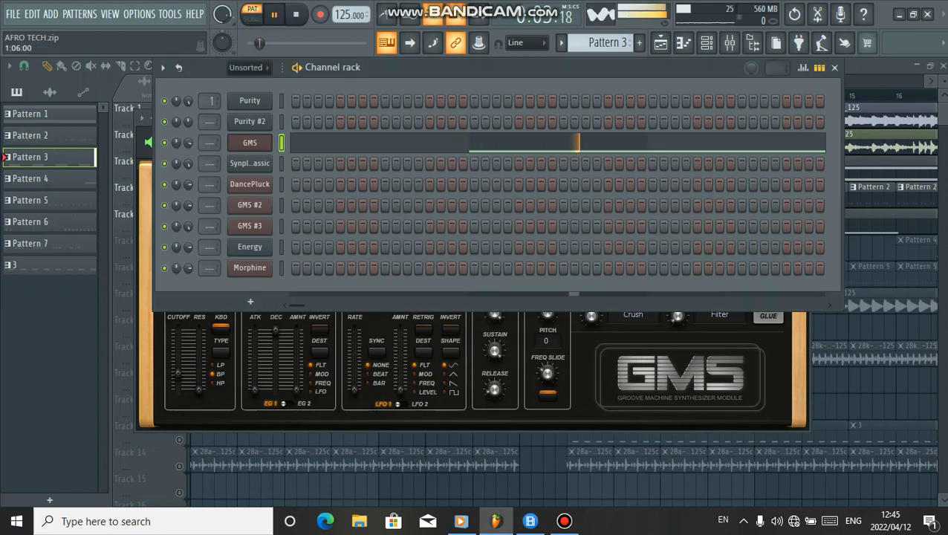
Open the GMS pattern in the piano roll and play it from the start, scrolling through its notes
left_click(350, 141)
scroll(348, 140, "down", 4)
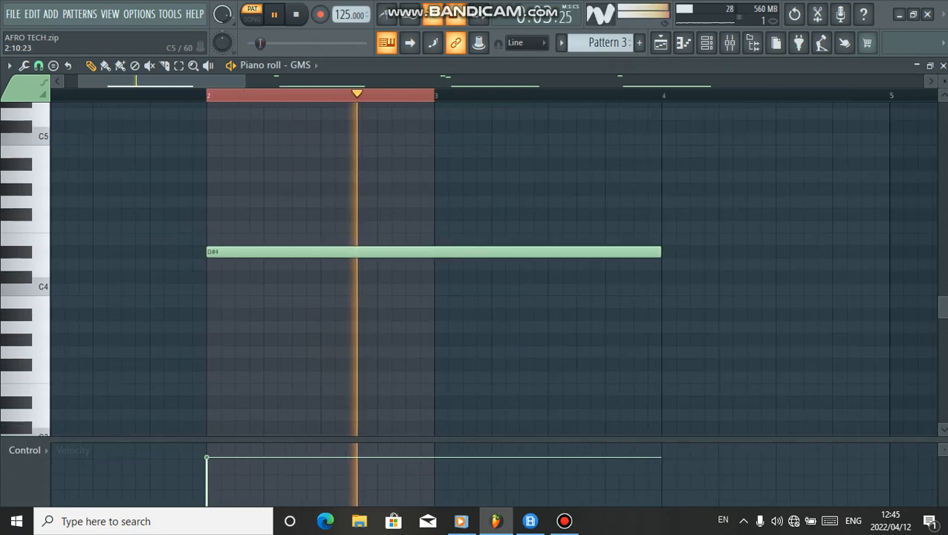
key("space")
double_click(202, 95)
key("space")
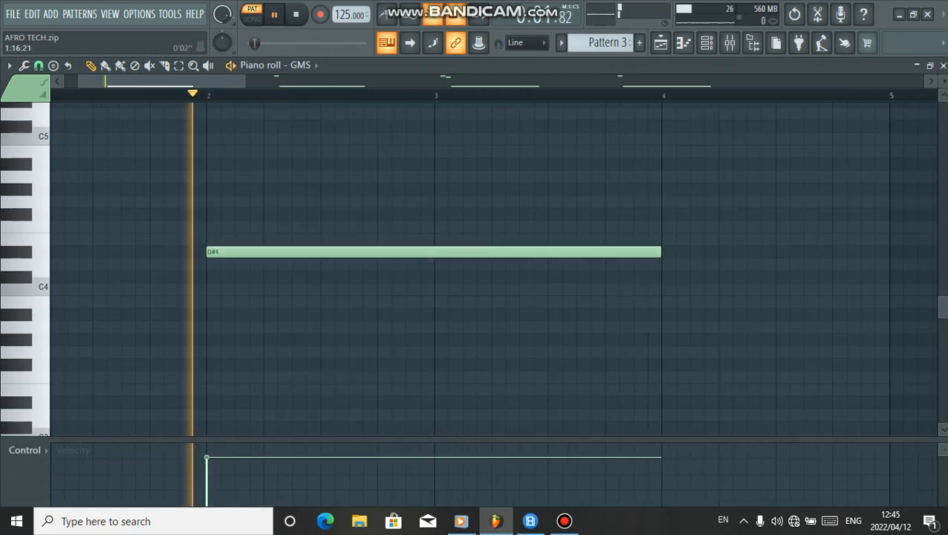
scroll(202, 98, "down", 2)
scroll(242, 174, "down", 1)
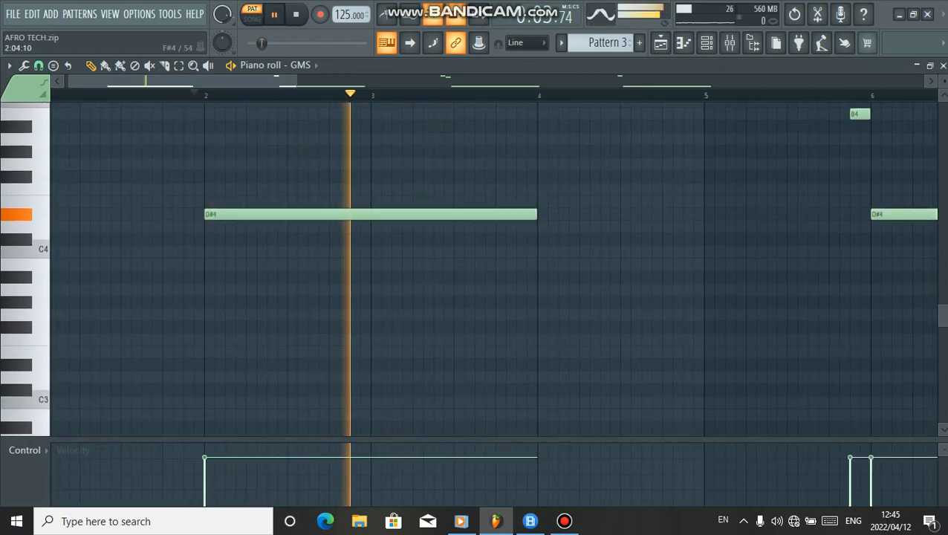
scroll(241, 174, "down", 4)
scroll(494, 268, "up", 6)
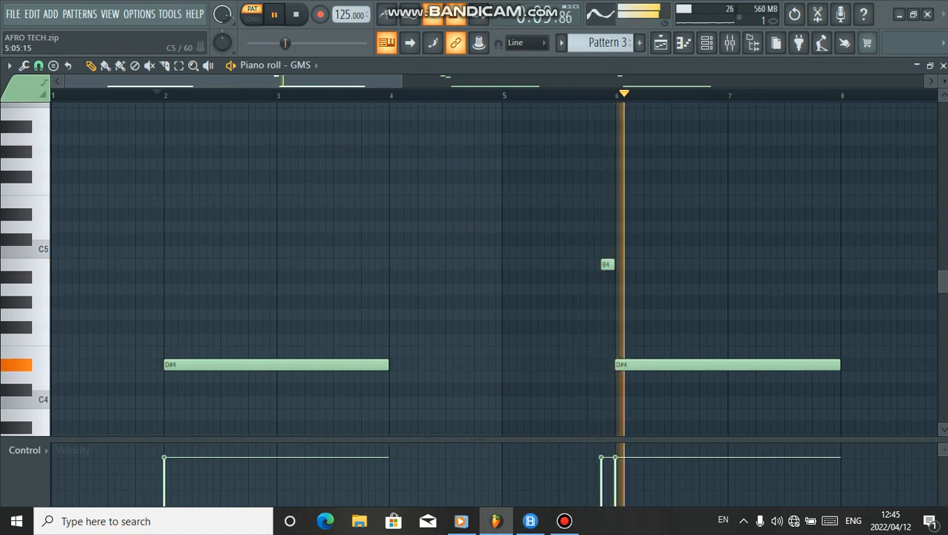
Switch the GMS program back to Bass Reece Distorted and resume playback
key("F6")
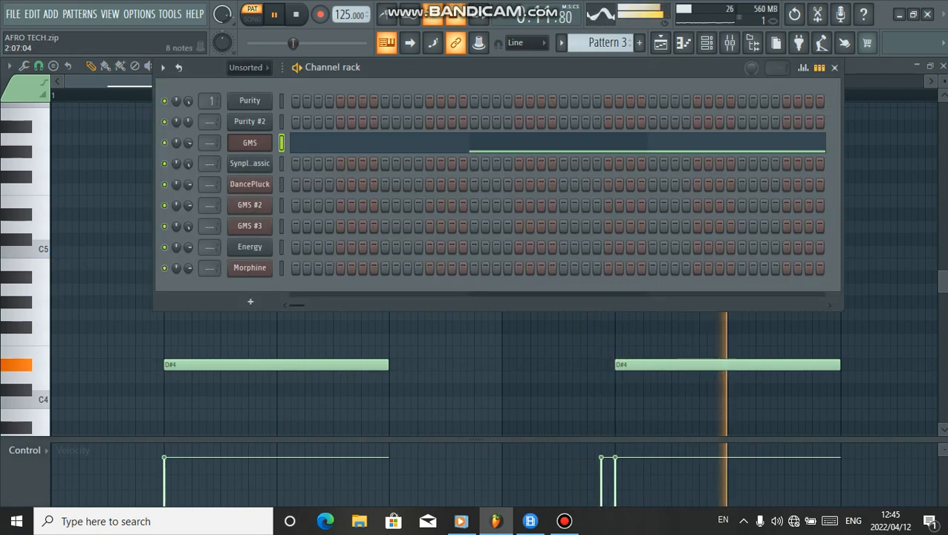
left_click(249, 143)
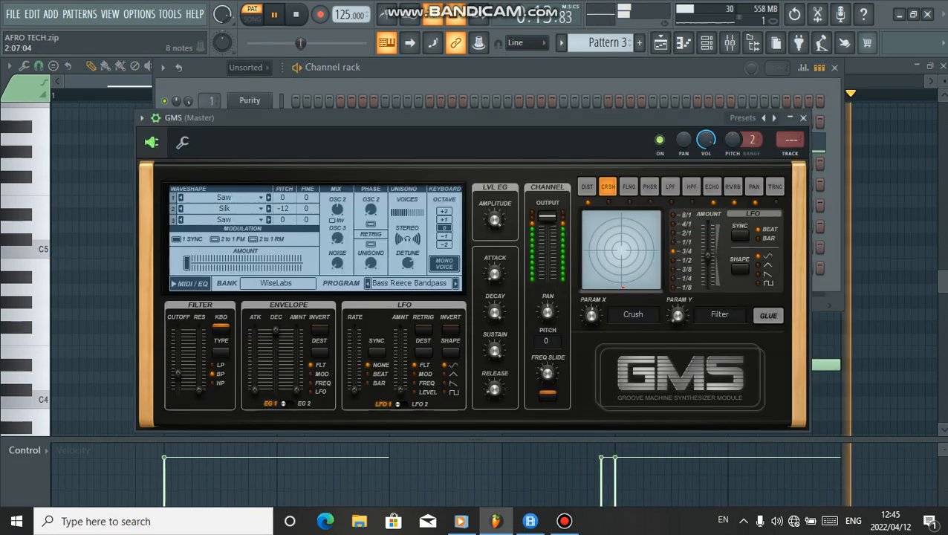
left_click(413, 283)
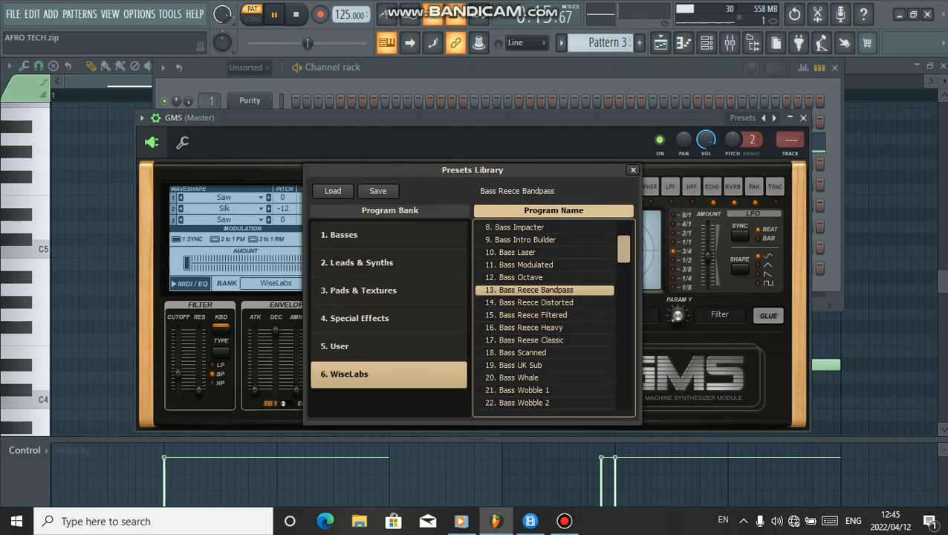
left_click(543, 303)
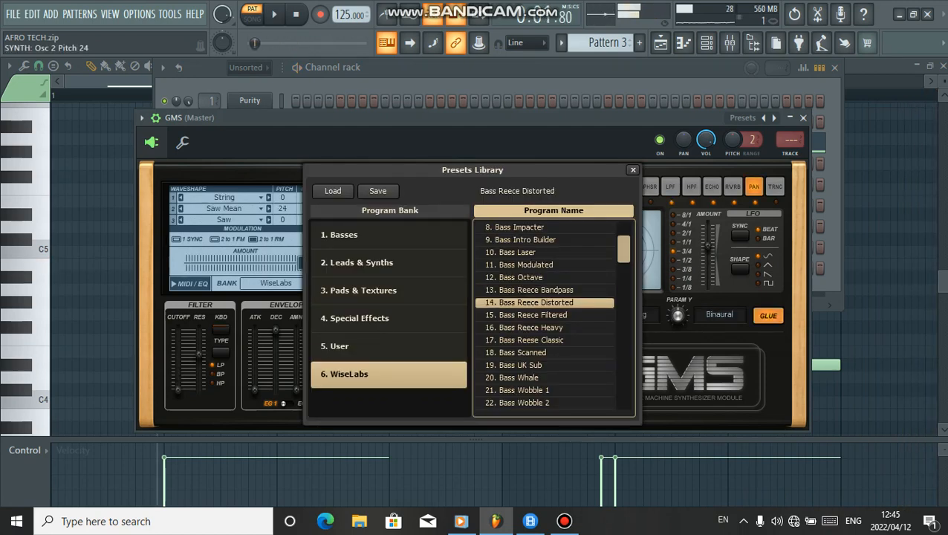
key("Escape")
key("space")
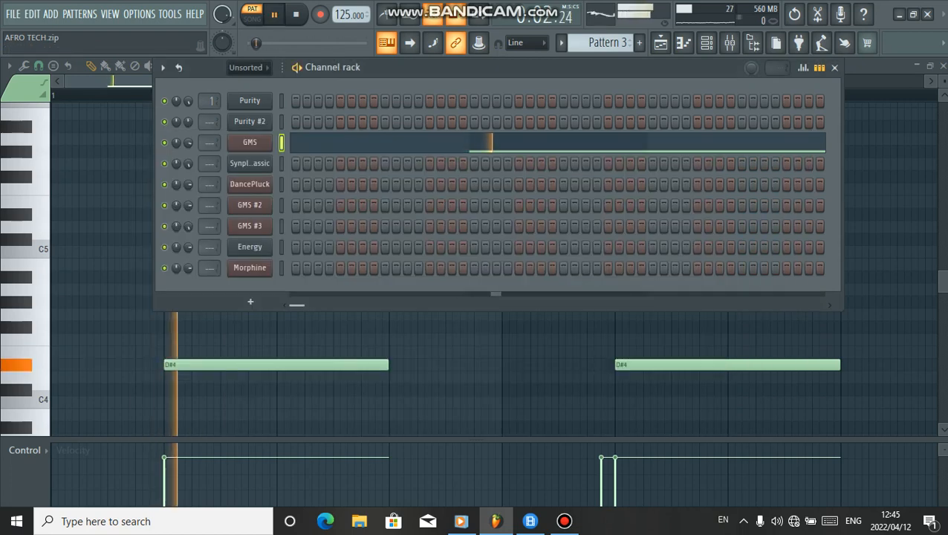
Scroll through the GMS notes in the piano roll while it plays, then stop playback
key("Escape")
scroll(521, 352, "down", 5)
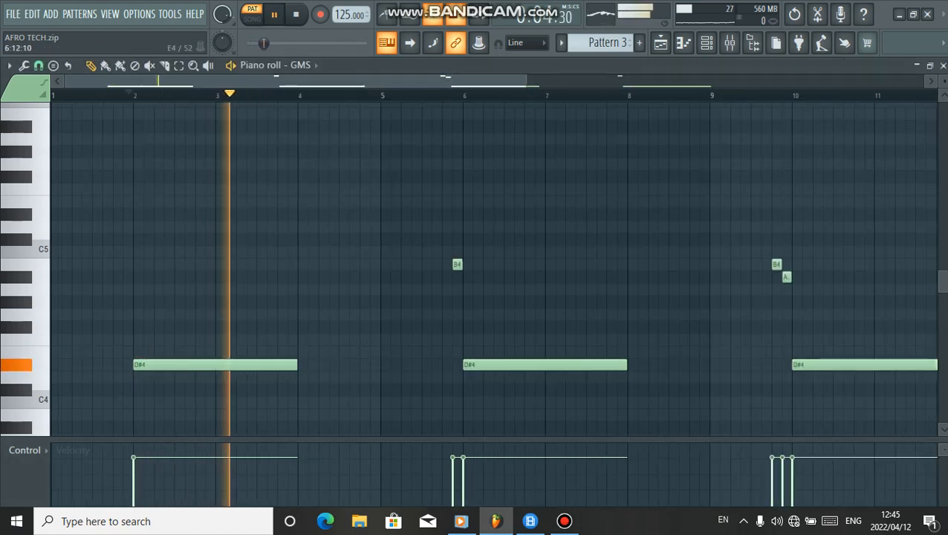
scroll(522, 352, "down", 1)
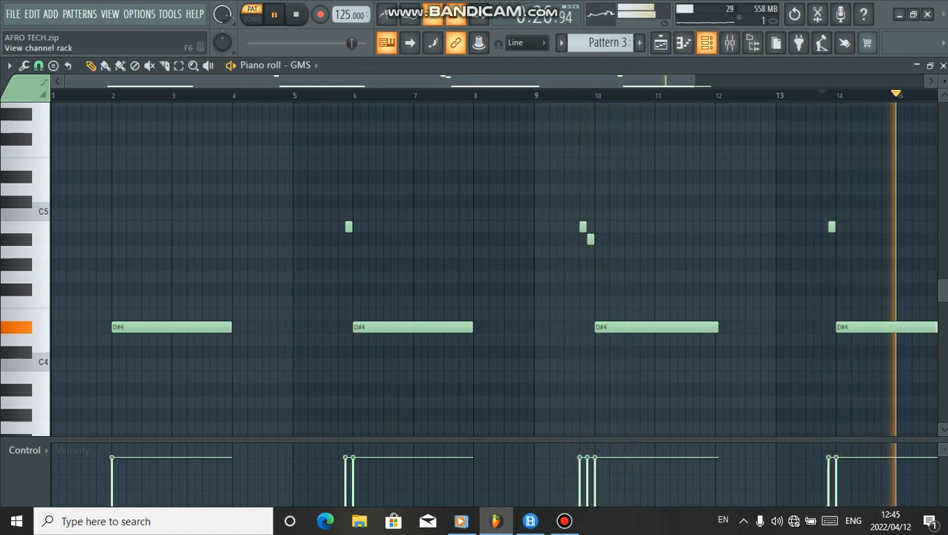
left_click(706, 43)
key("space")
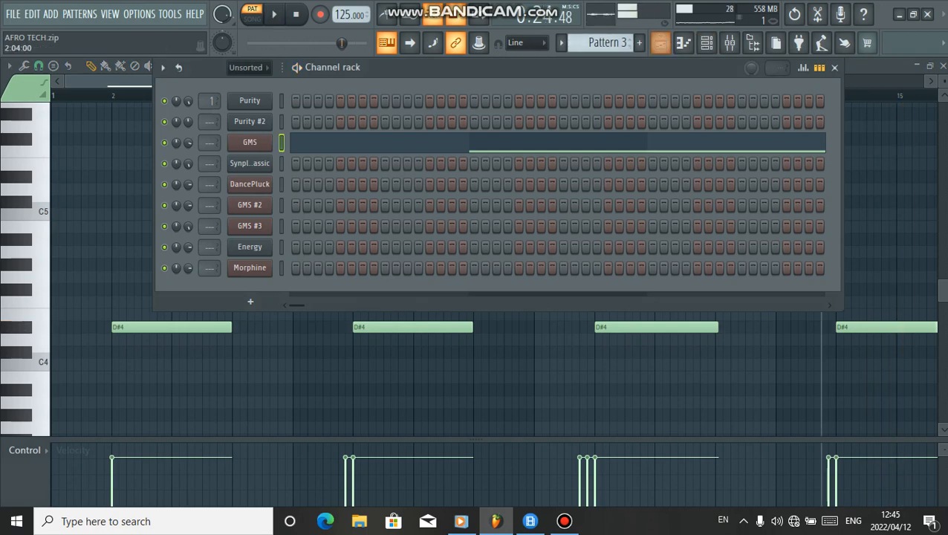
Unmute Track 6 in the playlist, solo it and play its Pattern 4 clips
left_click(660, 43)
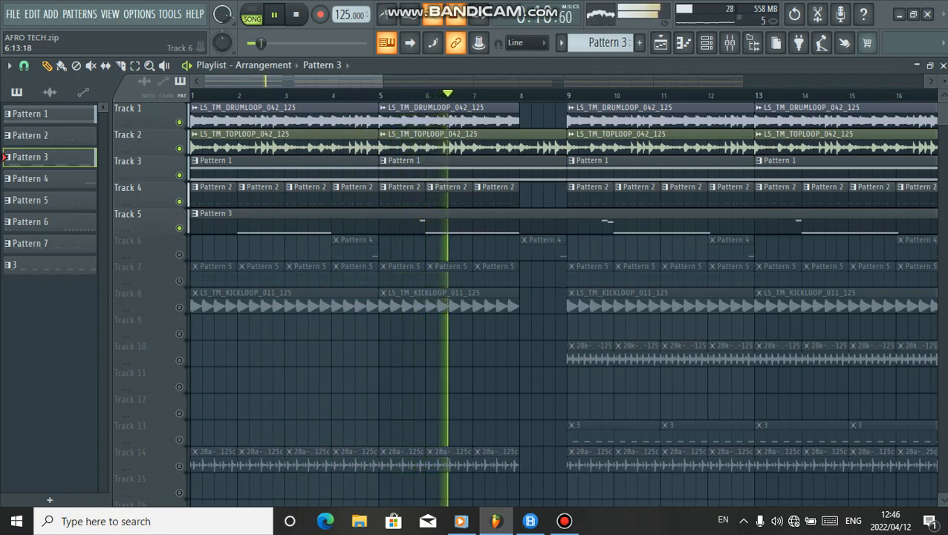
key("space")
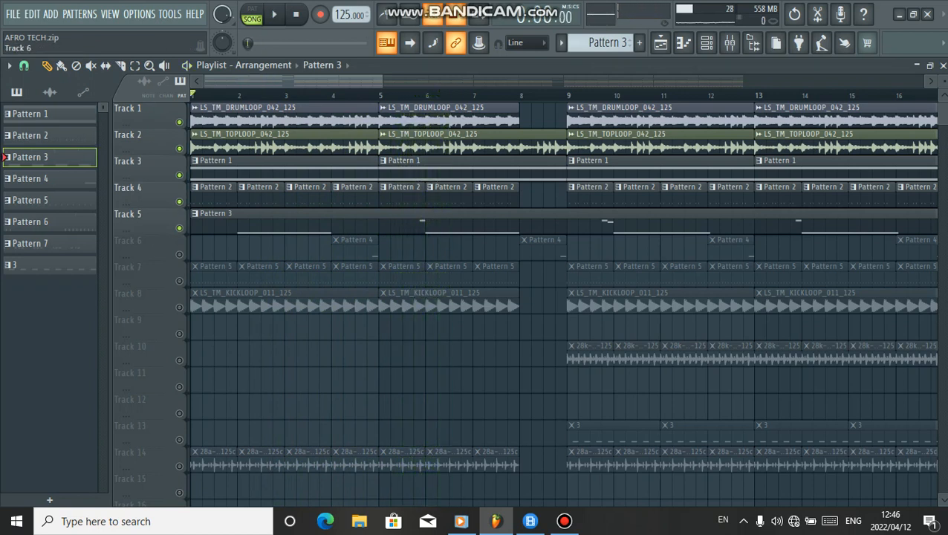
left_click(179, 255)
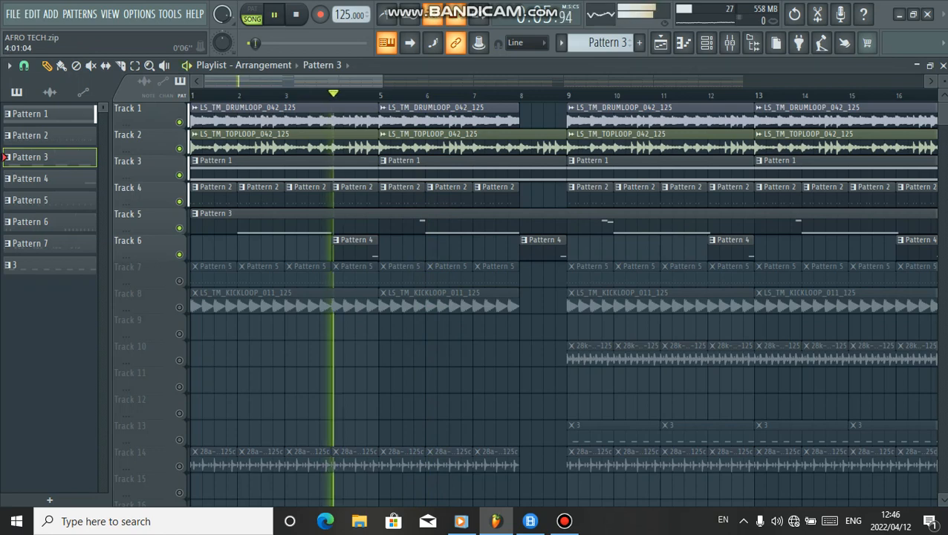
key("space")
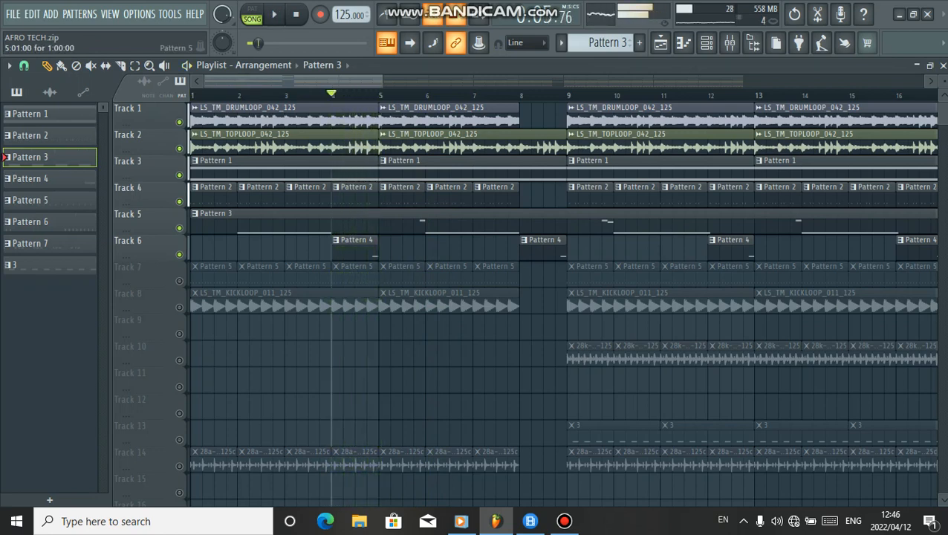
left_click(179, 254, "ctrl")
key("space")
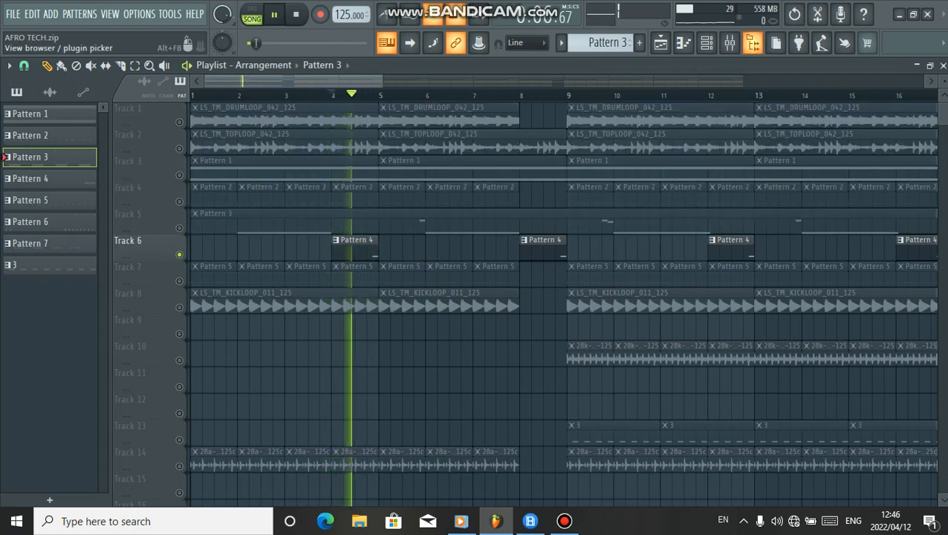
key("space")
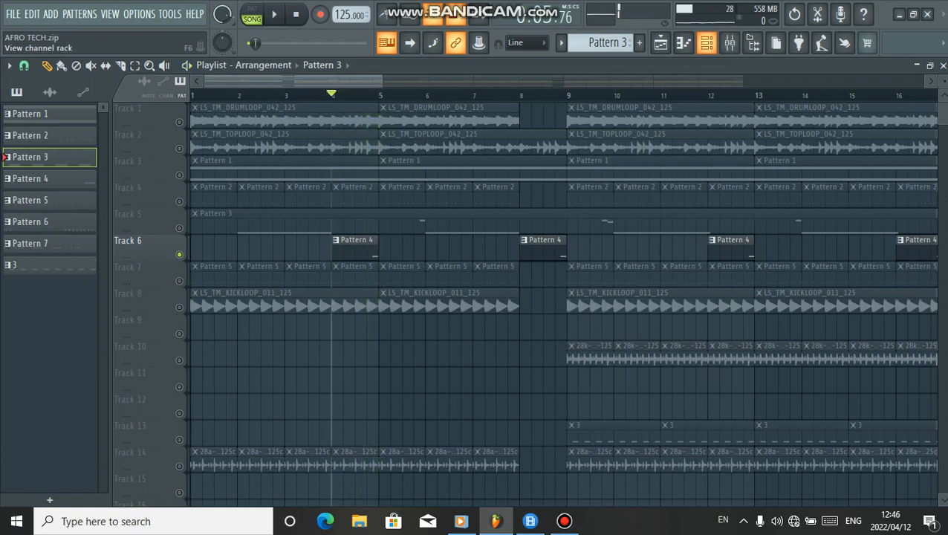
Open the Synpluck Classic instrument of Pattern 4 and view its FLEX preset browser, then return to the playlist
key("F6")
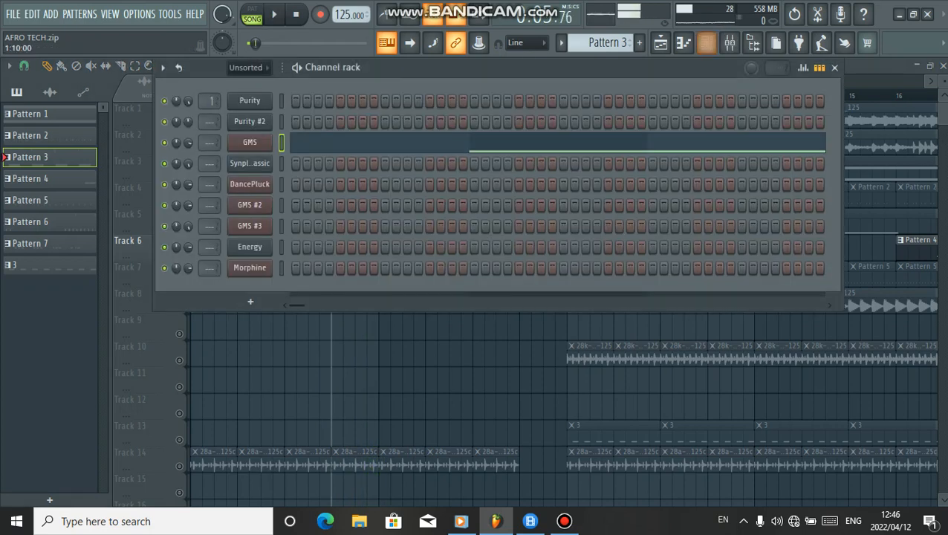
key("F6")
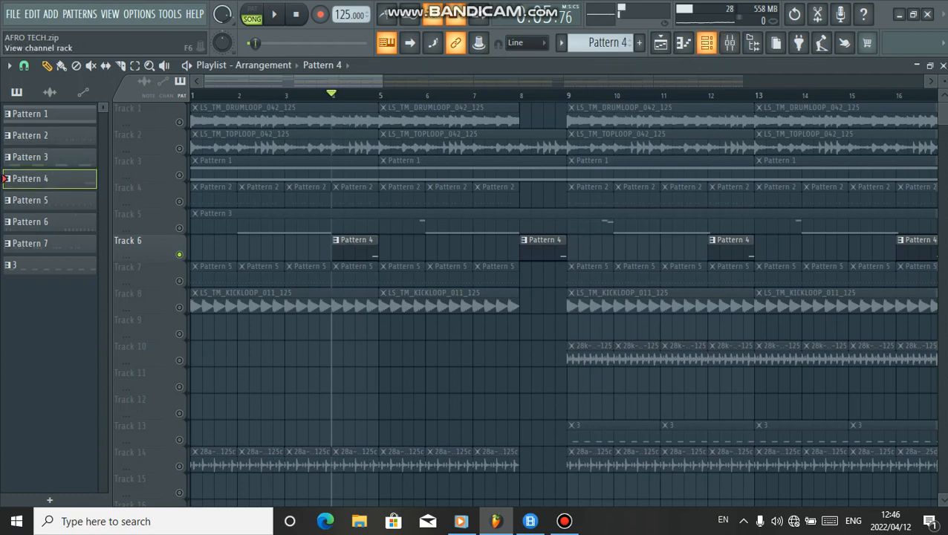
key("F6")
left_click(249, 163)
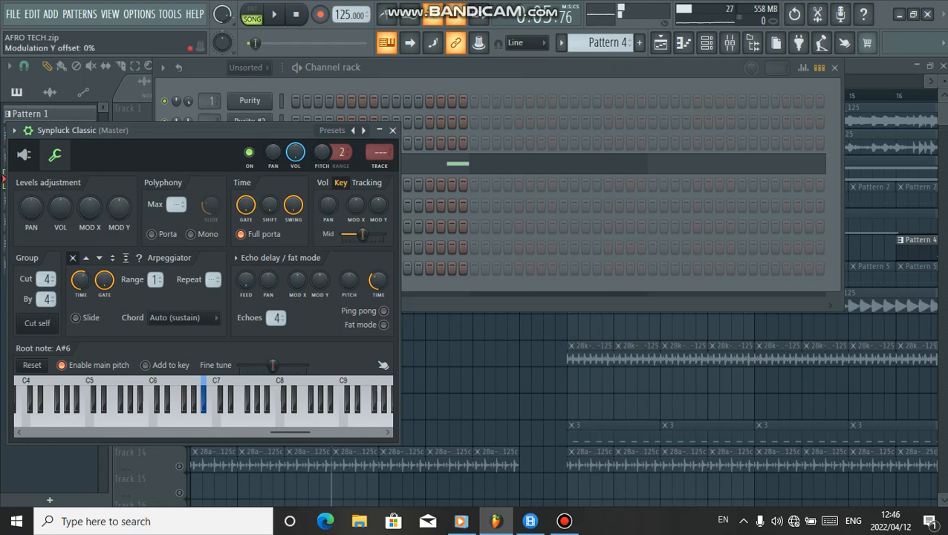
left_click(24, 154)
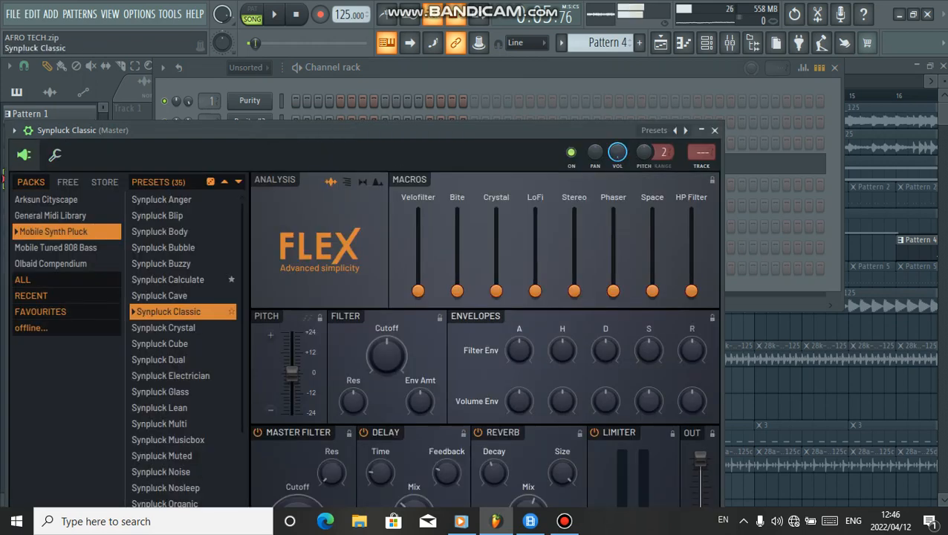
left_click(505, 67)
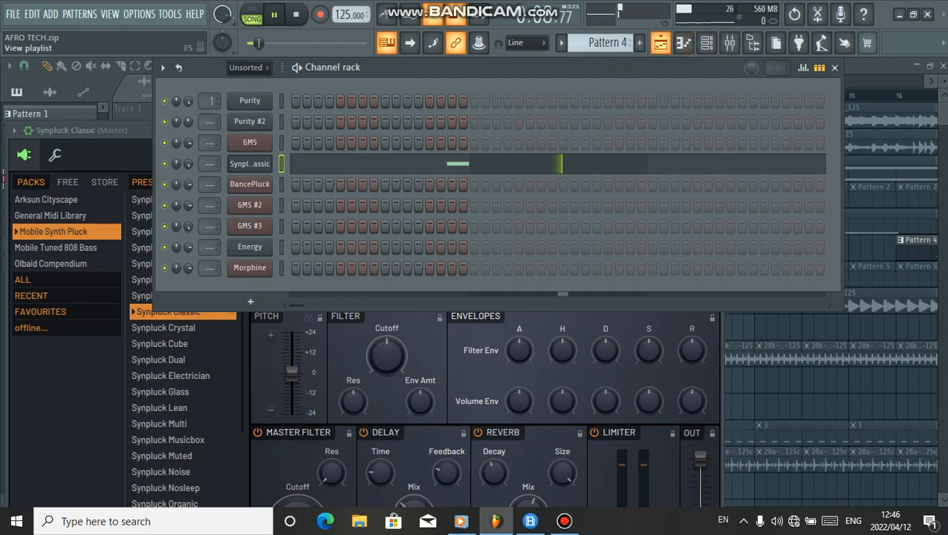
key("F5")
key("space")
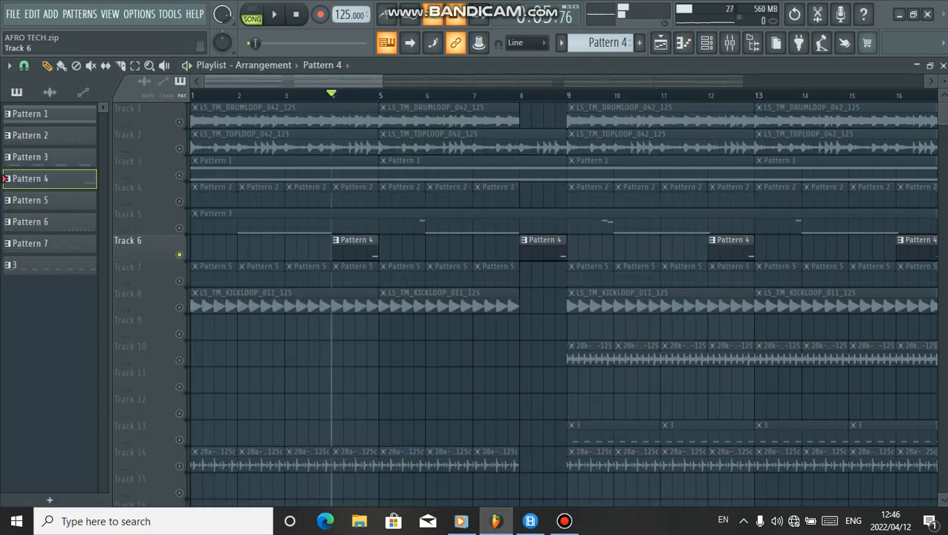
Unmute Tracks 5 and 4 alongside Track 6 and play them together
left_click(179, 227)
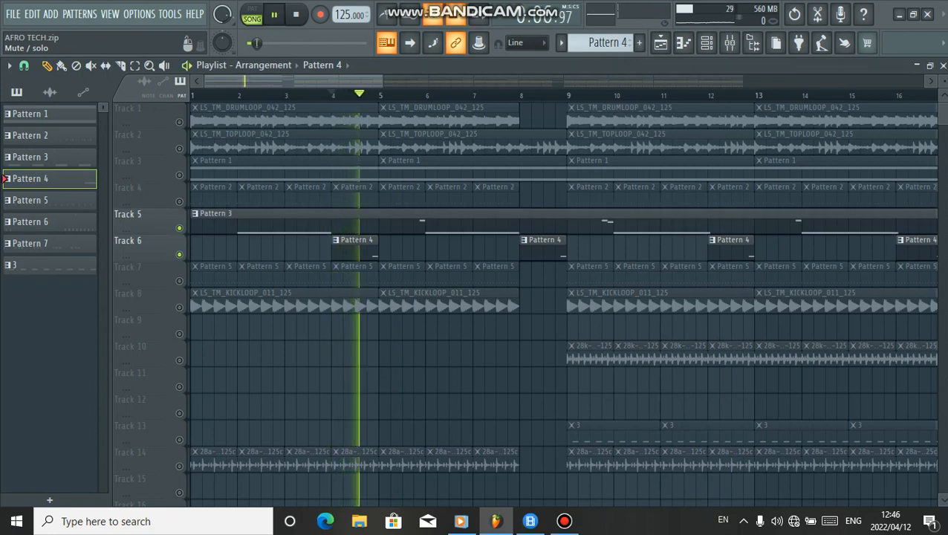
left_click(179, 201)
key("space")
left_click(179, 175)
left_click(179, 174)
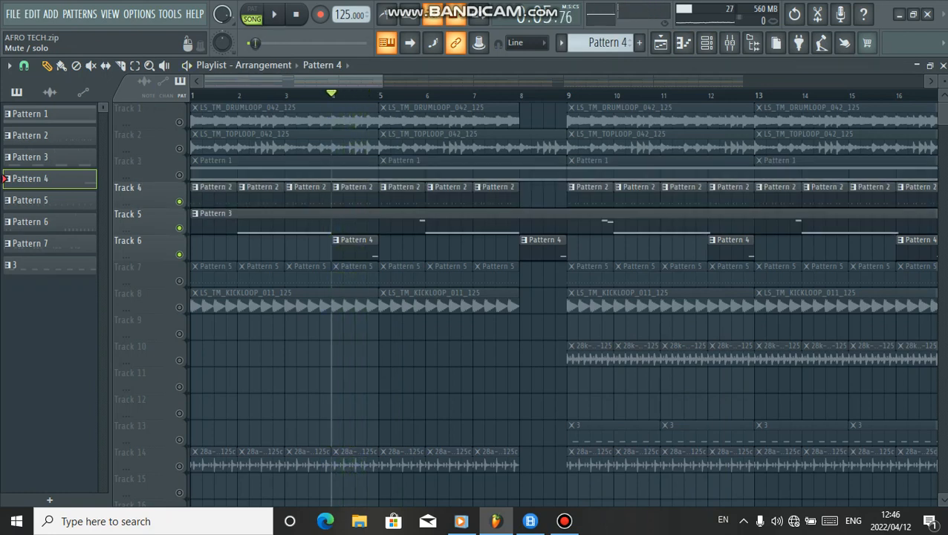
Unmute Tracks 3, 2 and 1 and briefly play the arrangement
left_click(179, 174)
left_click(179, 148)
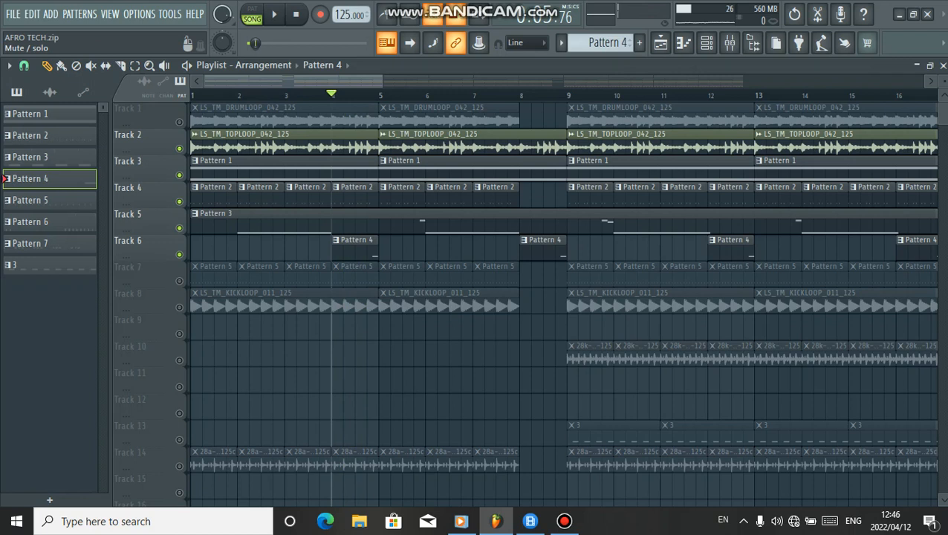
left_click(179, 121)
key("space")
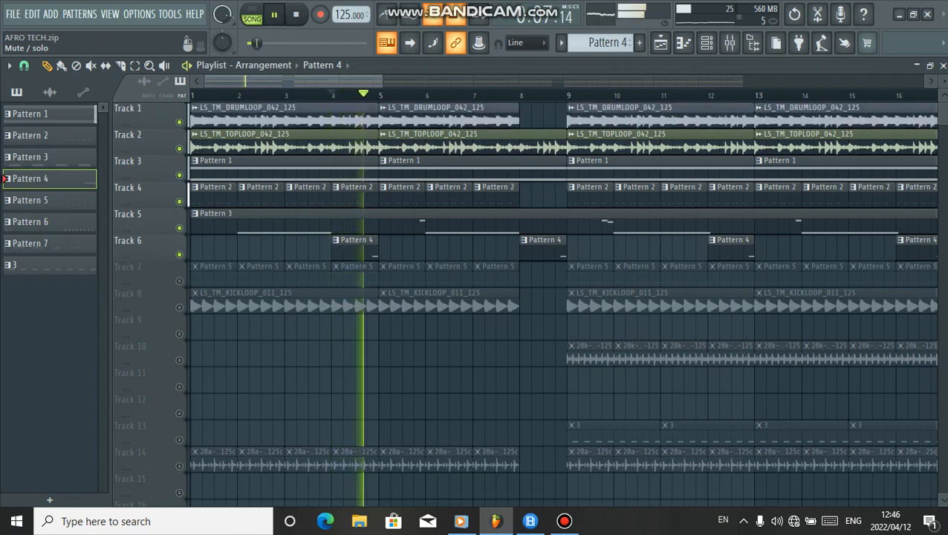
key("space")
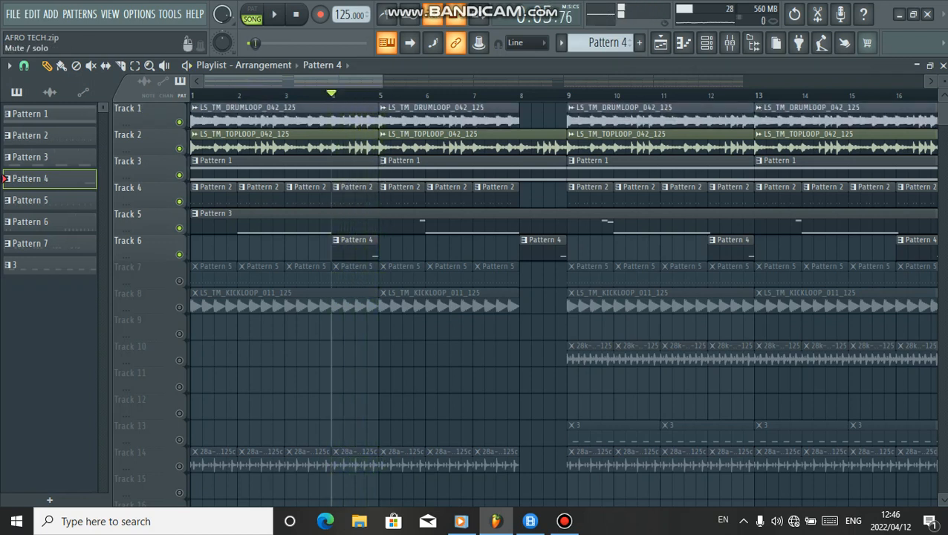
Unmute Track 7, select its Pattern 5 clip and select the DancePluck channel in the channel rack
left_click(179, 280)
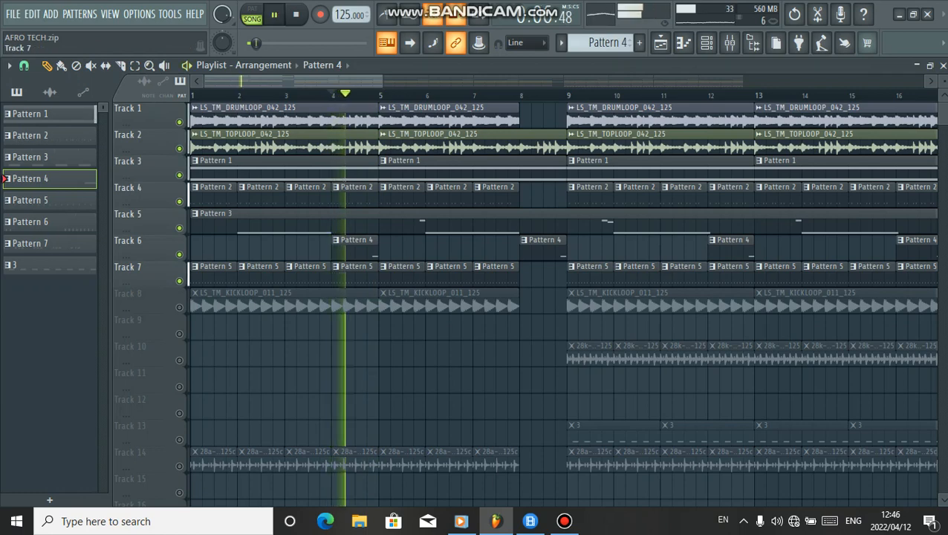
left_click(356, 276)
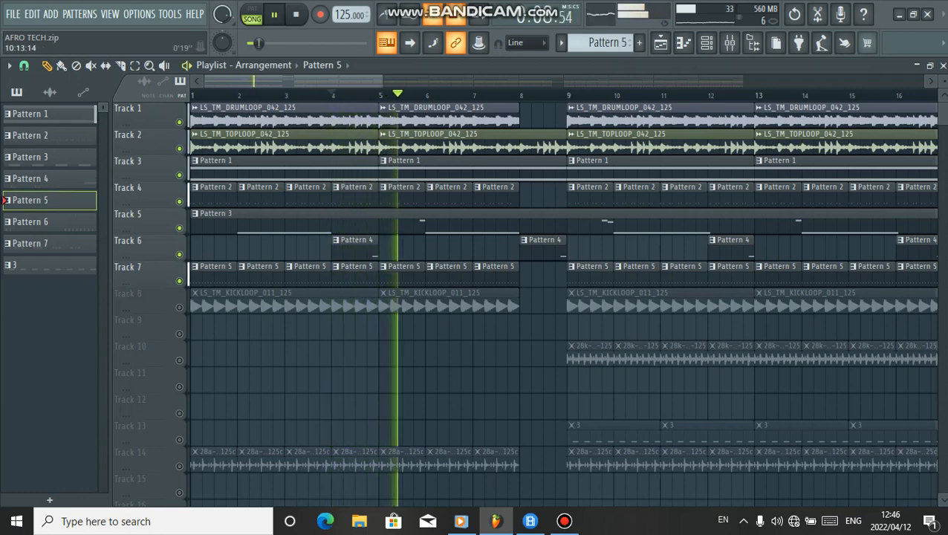
left_click(706, 43)
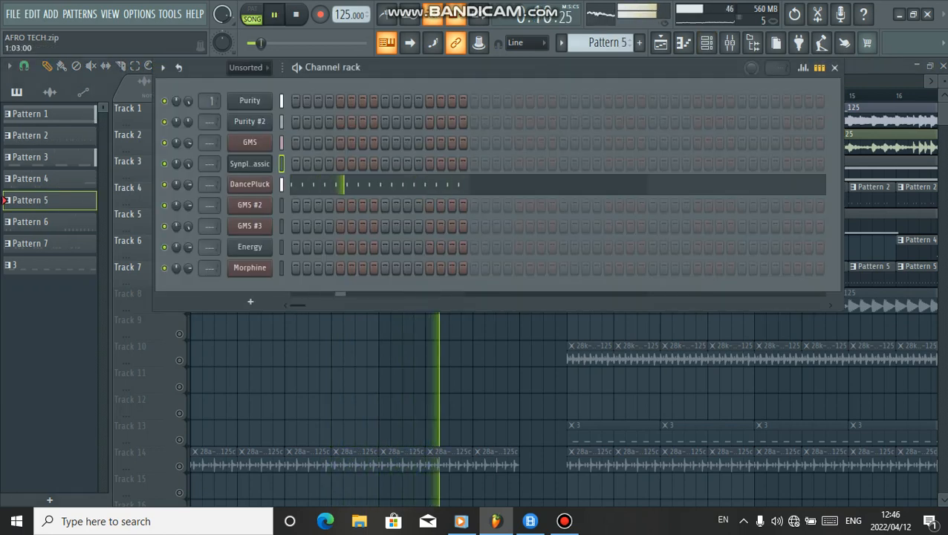
left_click(250, 185)
Open the DancePluck Toxic III instrument, view its presets library and move the plugin window up
left_click(41, 172)
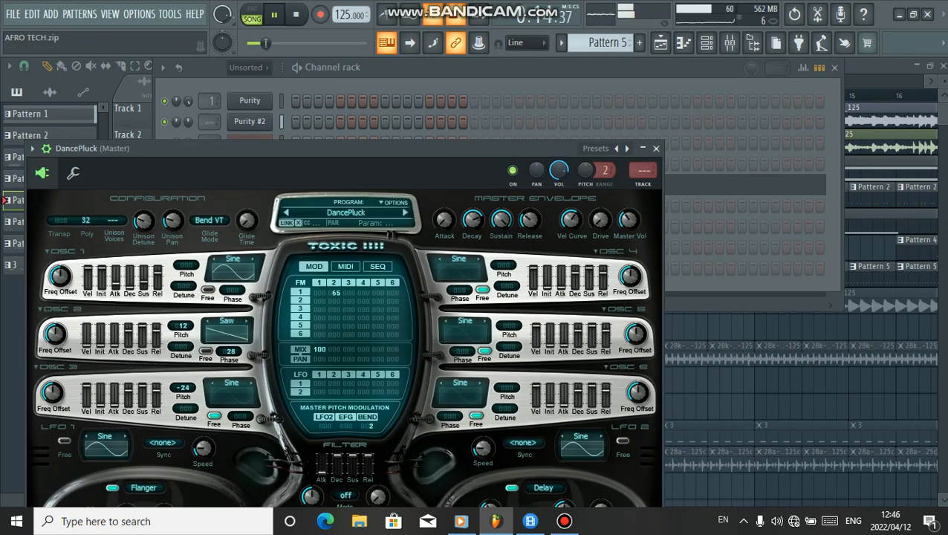
left_click(346, 213)
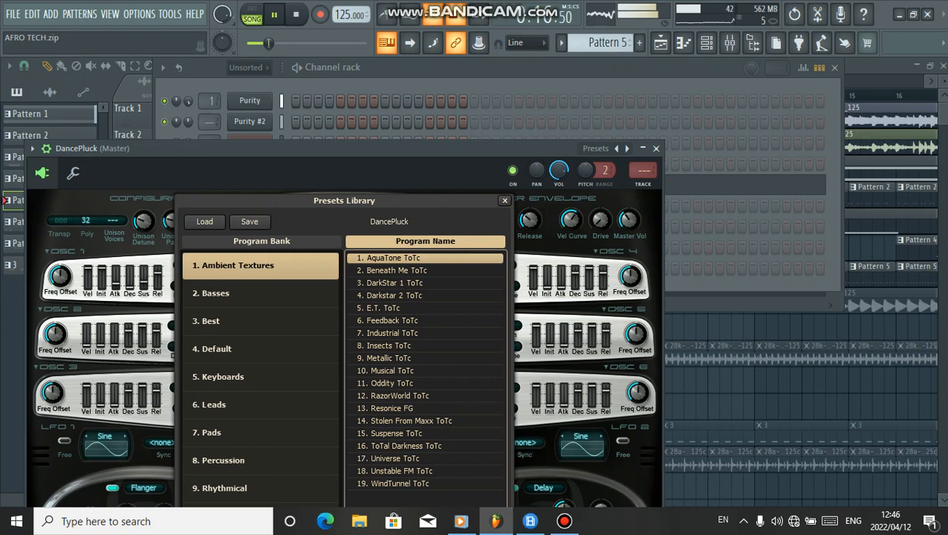
left_click_drag(344, 148, 389, 55)
key("space")
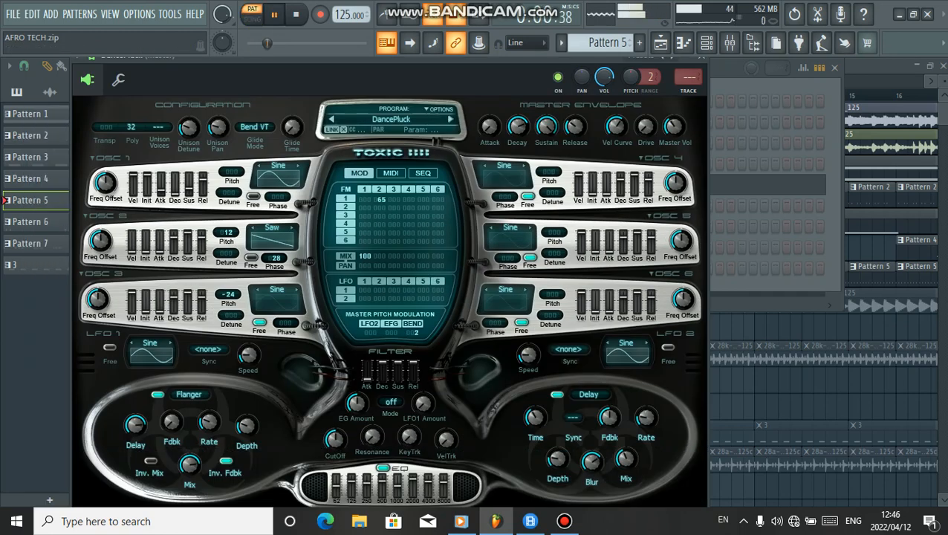
In the presets library, open the Synthetic bank and select the DancePluck preset
left_click(391, 119)
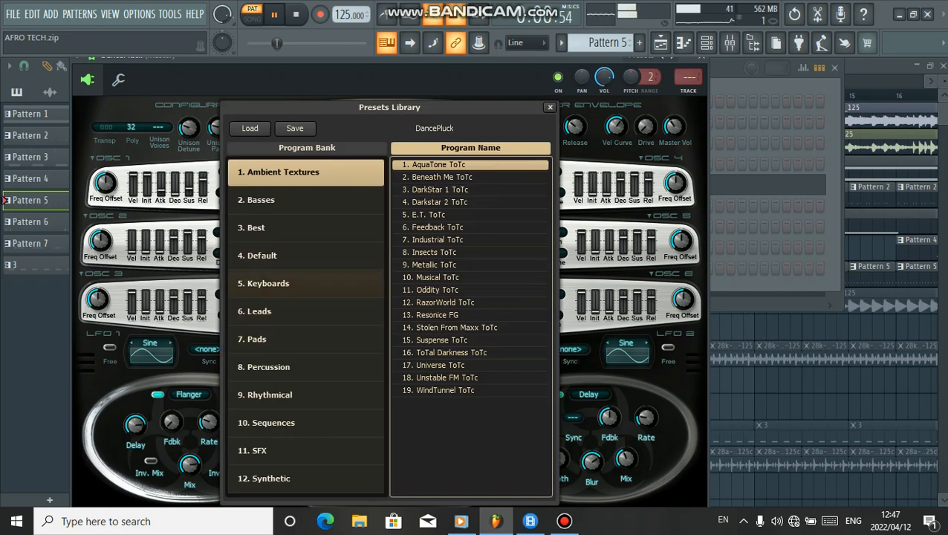
left_click(306, 478)
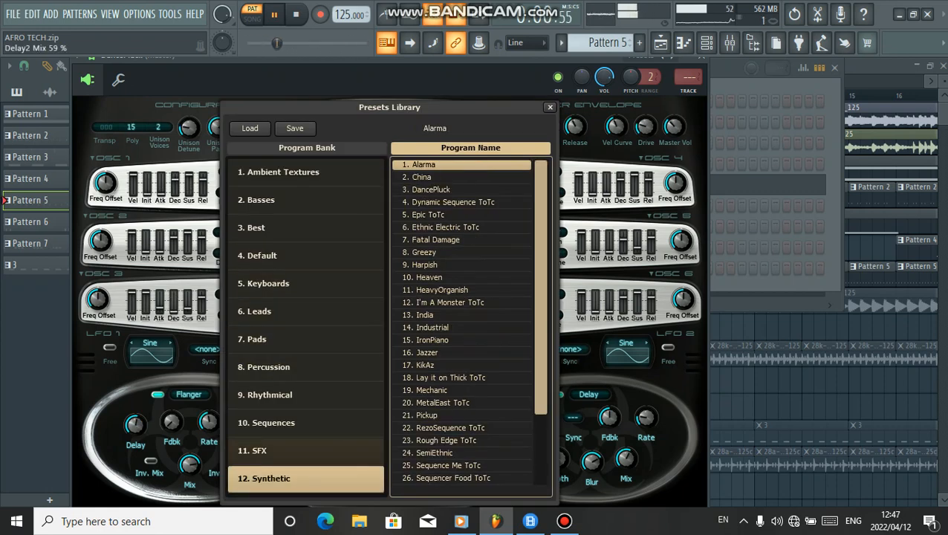
key("space")
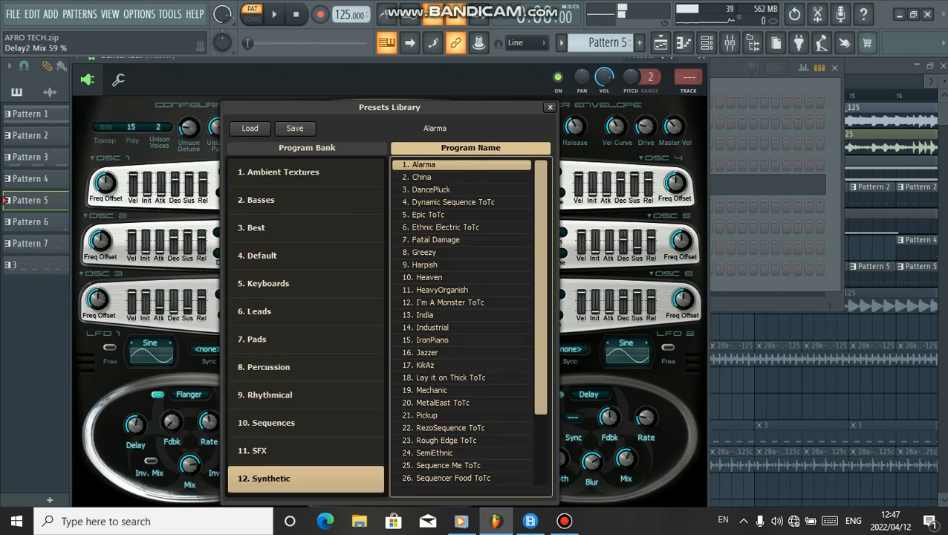
left_click(461, 190)
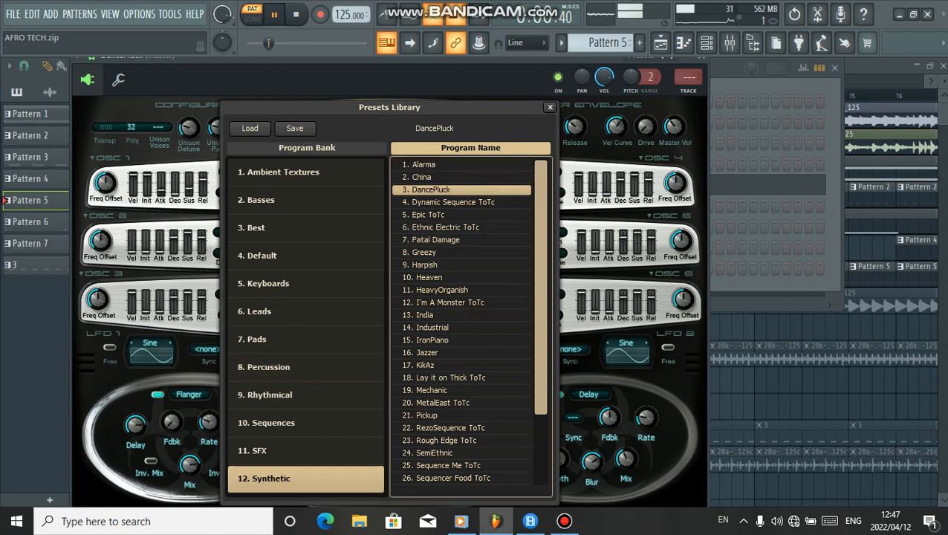
Examine the DancePluck notes of Pattern 5 in the piano roll, then return to the playlist
key("F6")
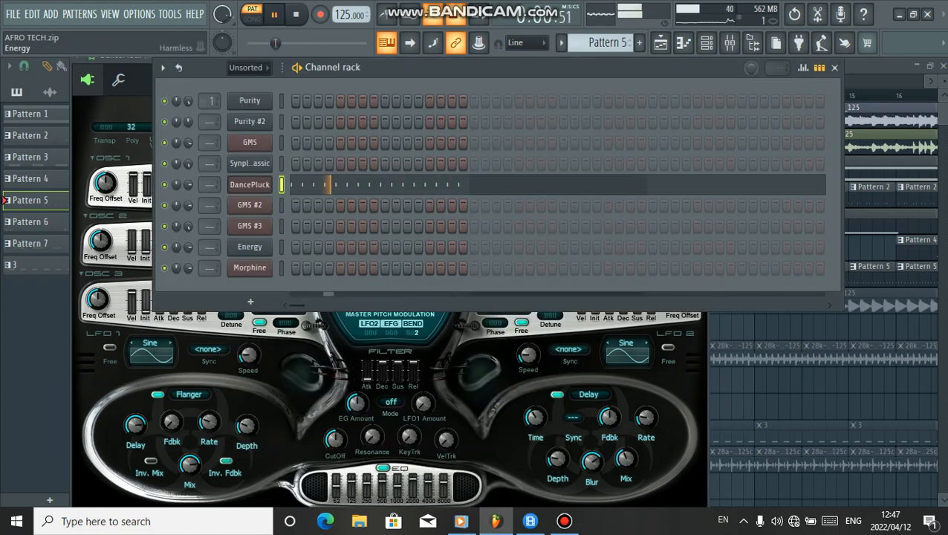
key("F7")
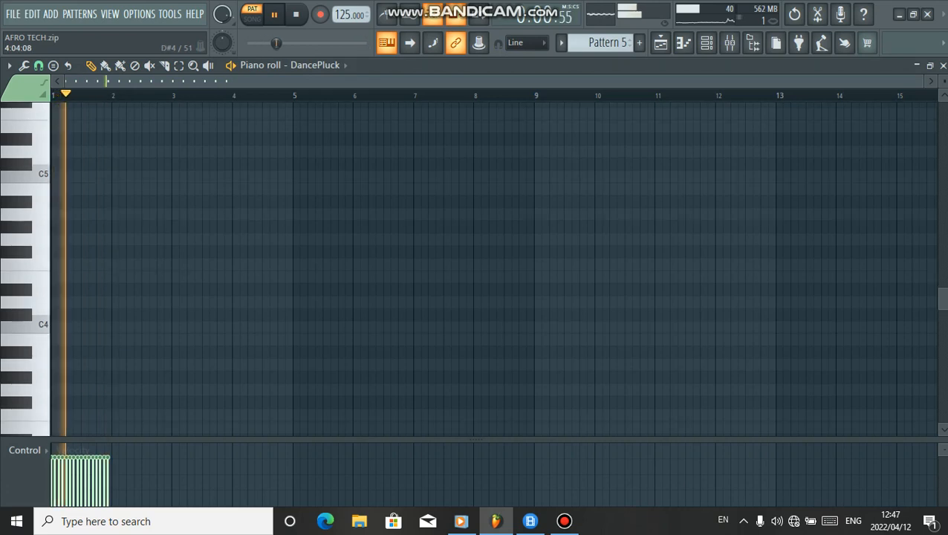
scroll(245, 291, "up", 6)
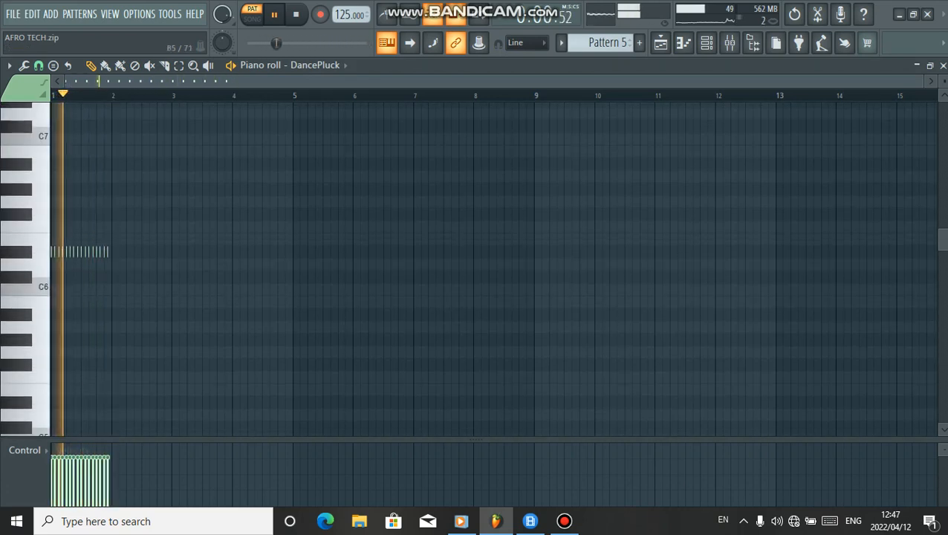
scroll(246, 300, "up", 9)
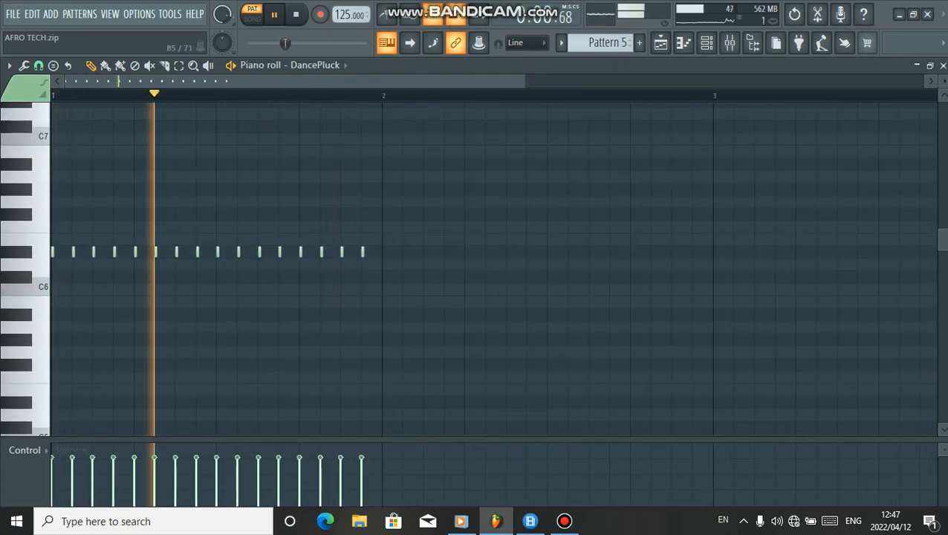
scroll(246, 300, "up", 1)
key("F7")
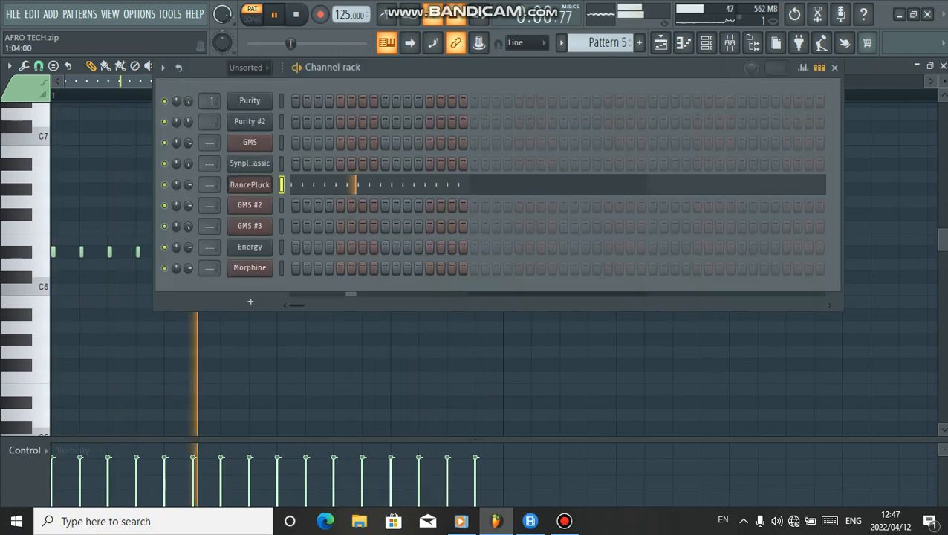
key("F6")
key("F5")
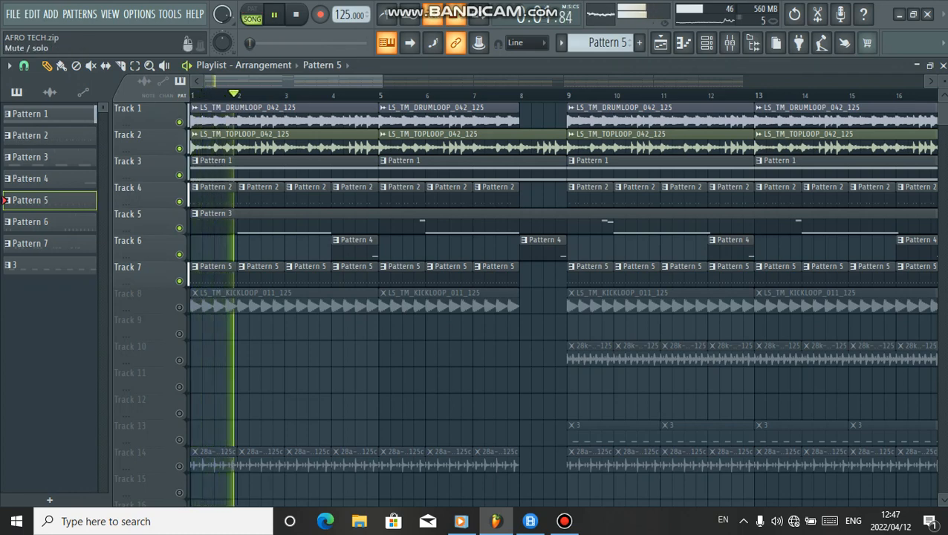
Unmute Track 8 and solo it during playback
left_click(179, 307)
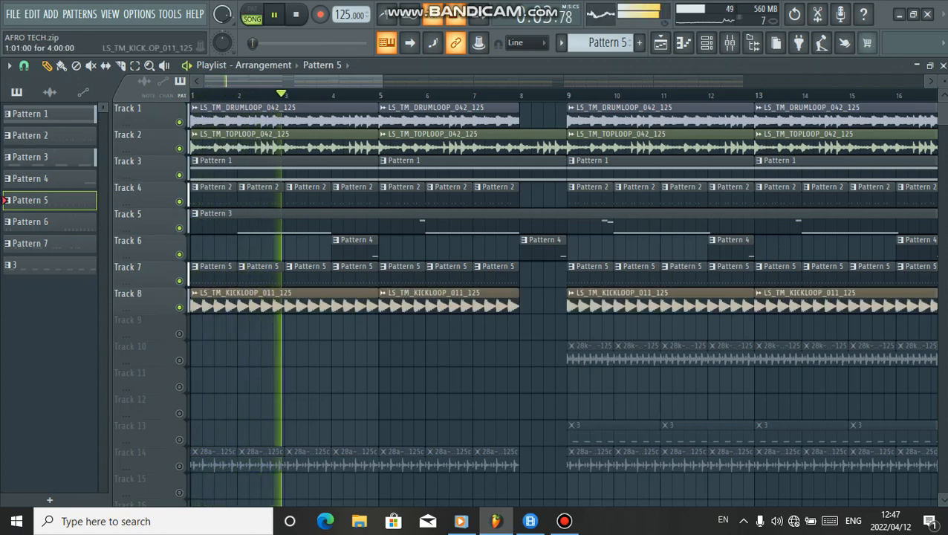
left_click(179, 307, "ctrl")
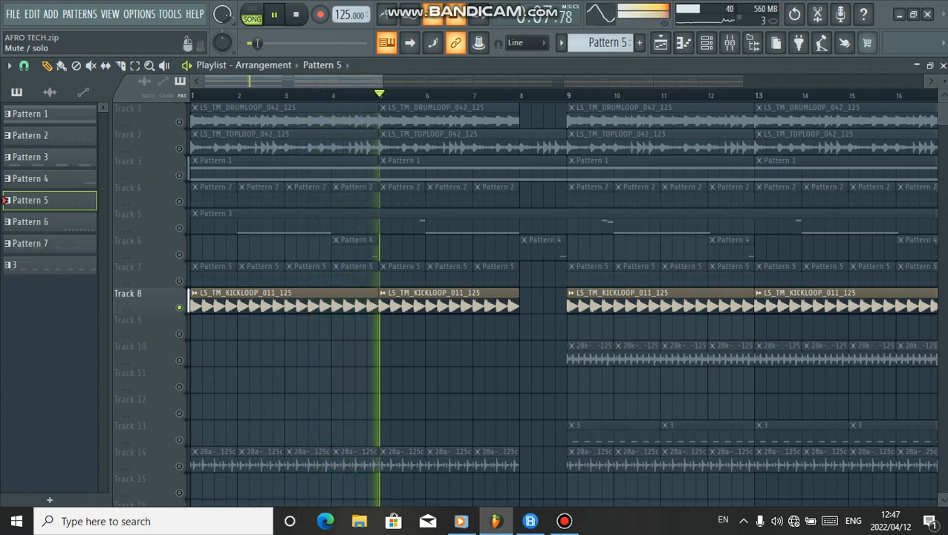
Re-enable Tracks 7 through 1 so they play alongside Track 8
left_click(179, 281)
left_click(179, 254)
left_click(179, 228)
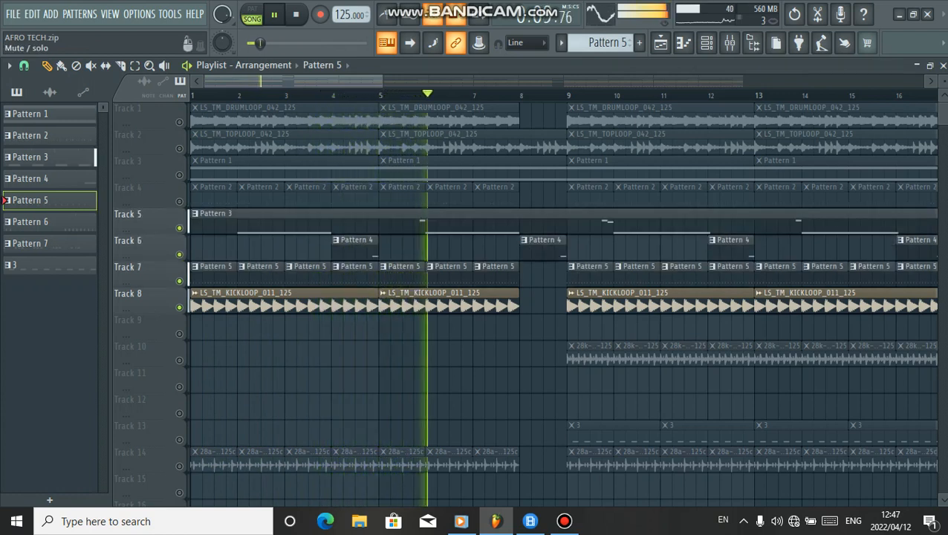
left_click(179, 202)
left_click(179, 174)
left_click(179, 148)
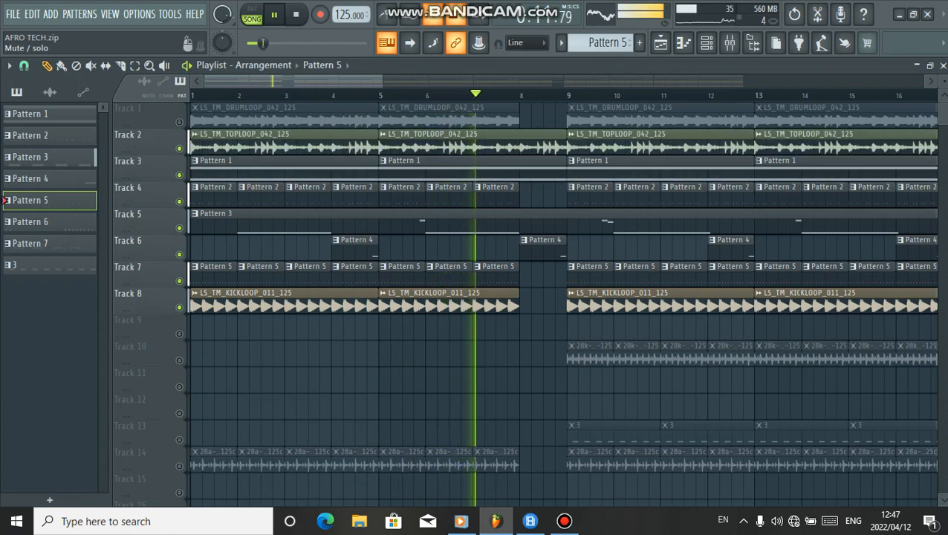
left_click(179, 122)
Stop playback, unmute Track 14, then solo and unsolo it
scroll(148, 171, "down", 4)
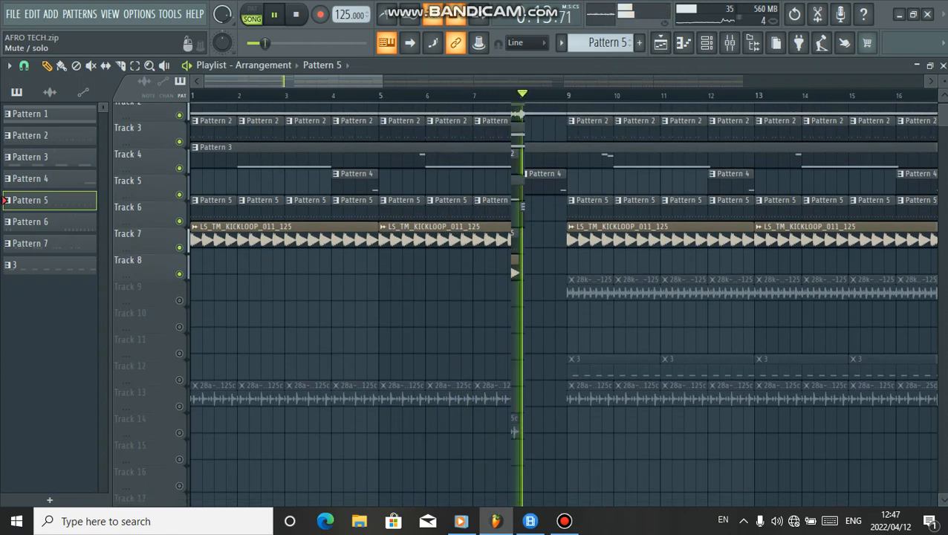
key("space")
left_click(179, 360)
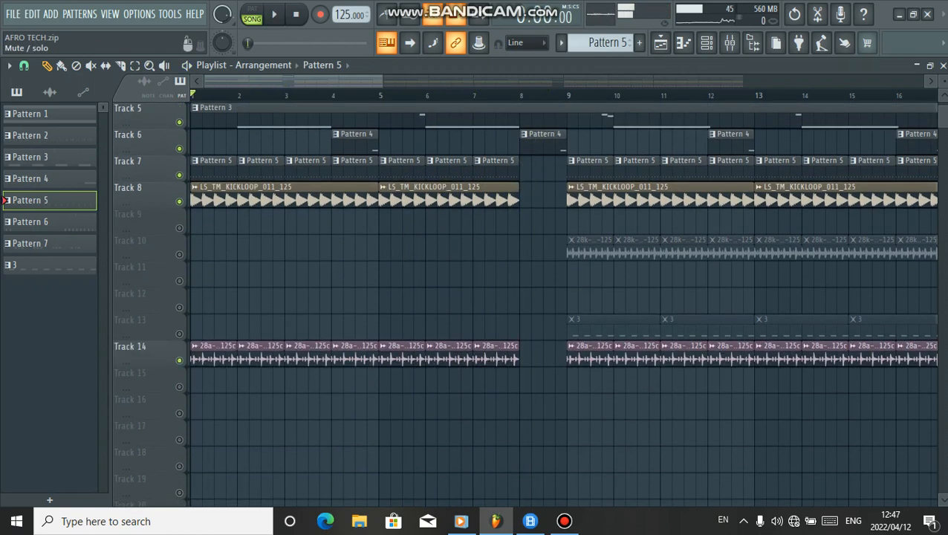
right_click(179, 360)
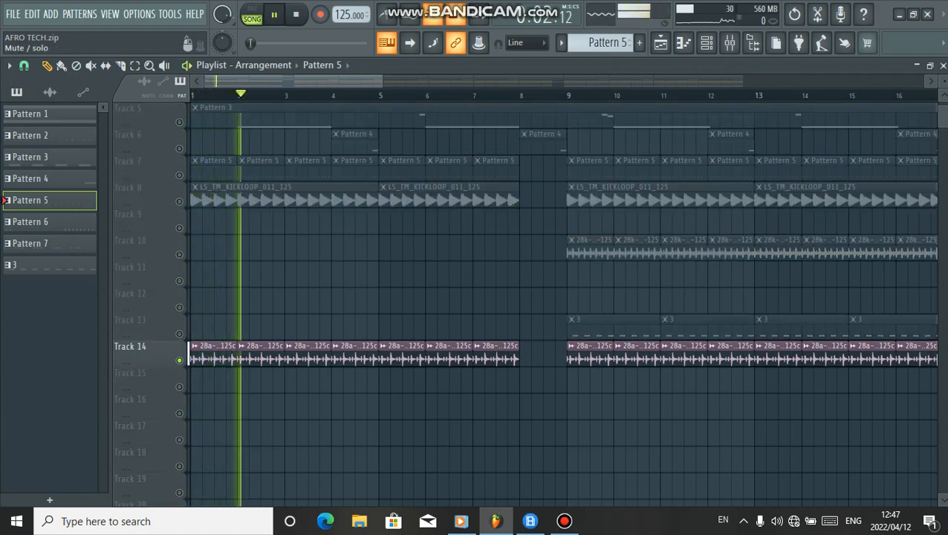
right_click(179, 360)
Solo Track 10 to audition it, then unsolo it
scroll(179, 360, "down", 1)
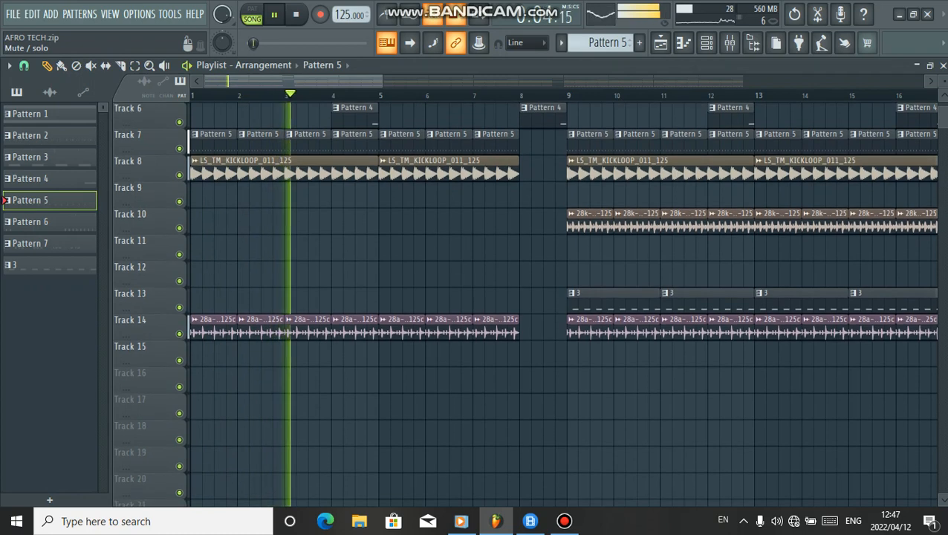
scroll(179, 361, "down", 2)
scroll(179, 360, "up", 1)
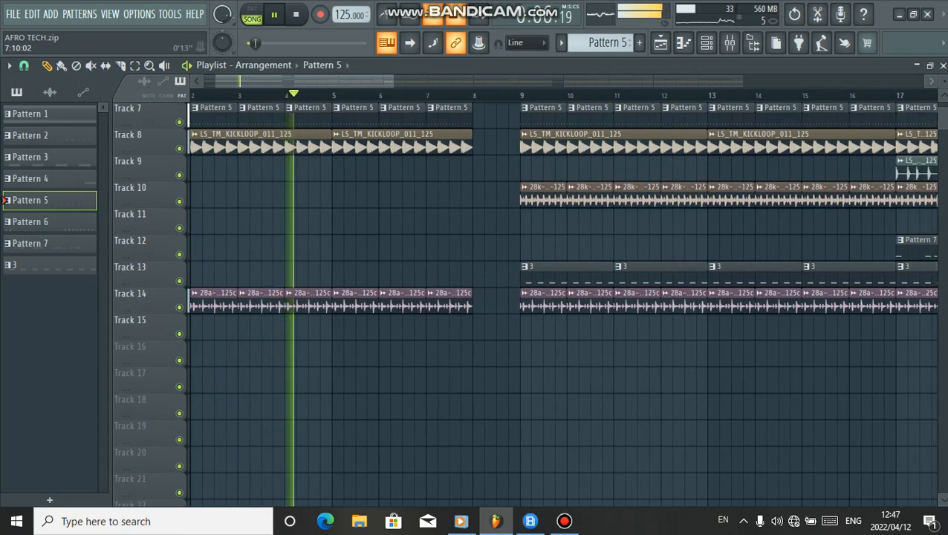
scroll(179, 360, "up", 1)
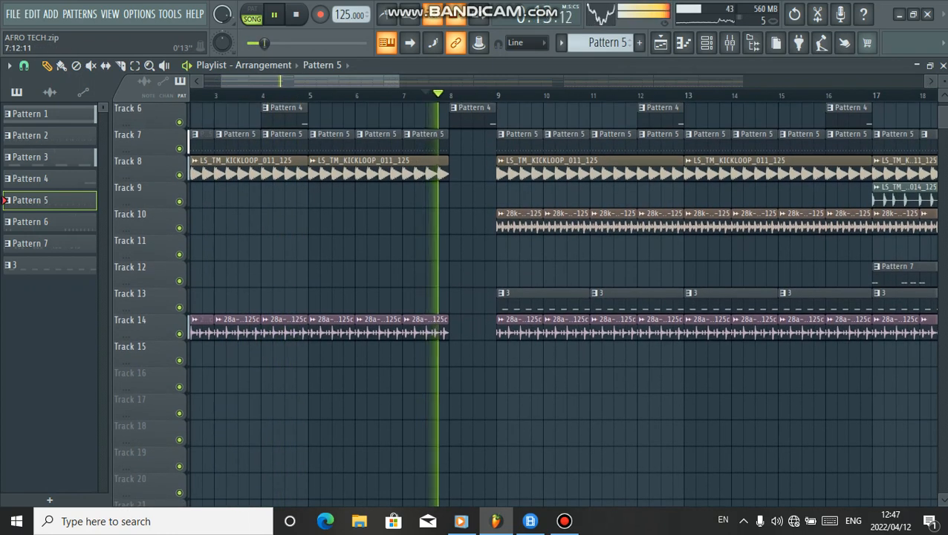
scroll(179, 360, "up", 5)
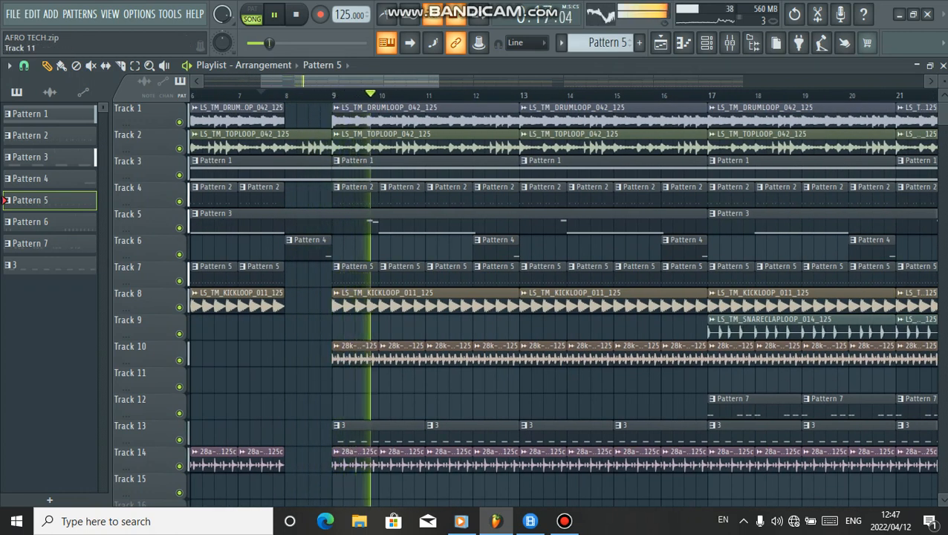
right_click(179, 360)
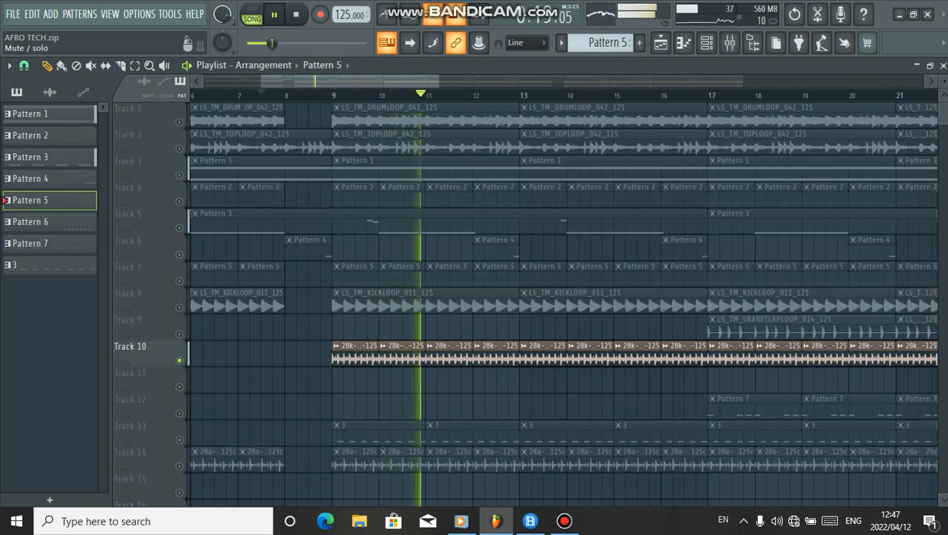
right_click(179, 361)
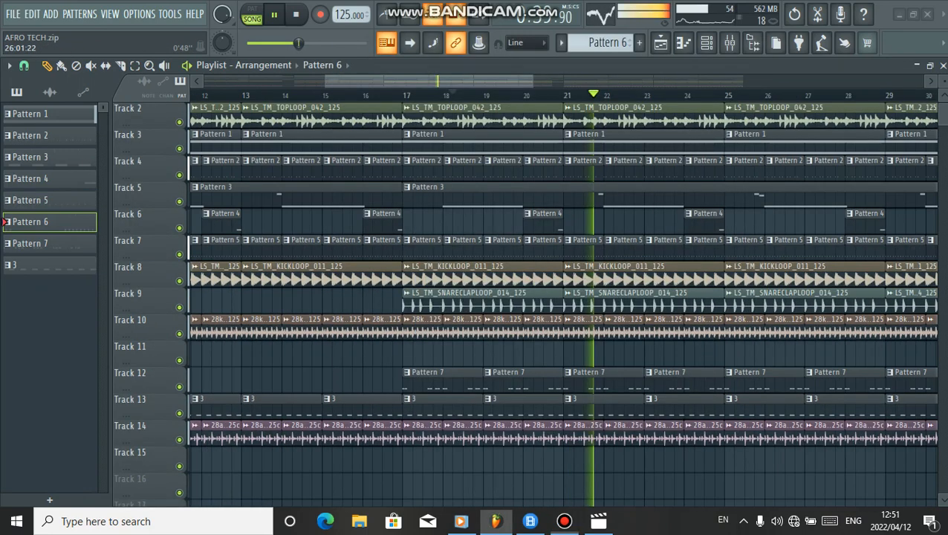
Solo Track 10 and play it from mid-arrangement
key("space")
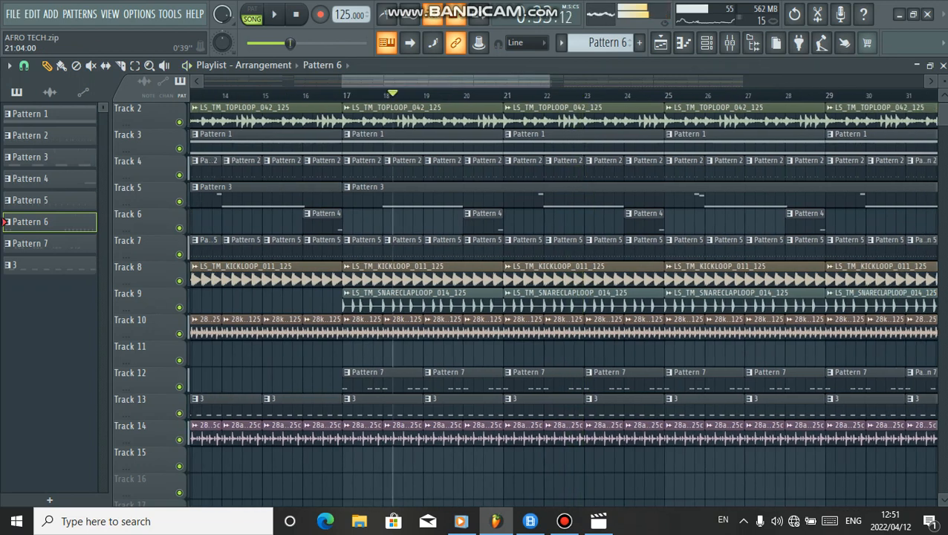
left_click_drag(461, 81, 373, 81)
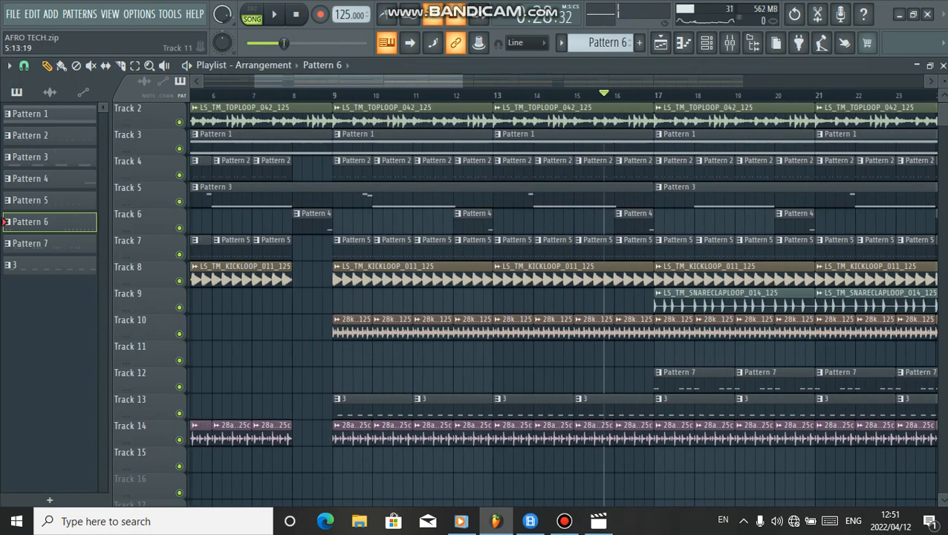
right_click(179, 334)
key("space")
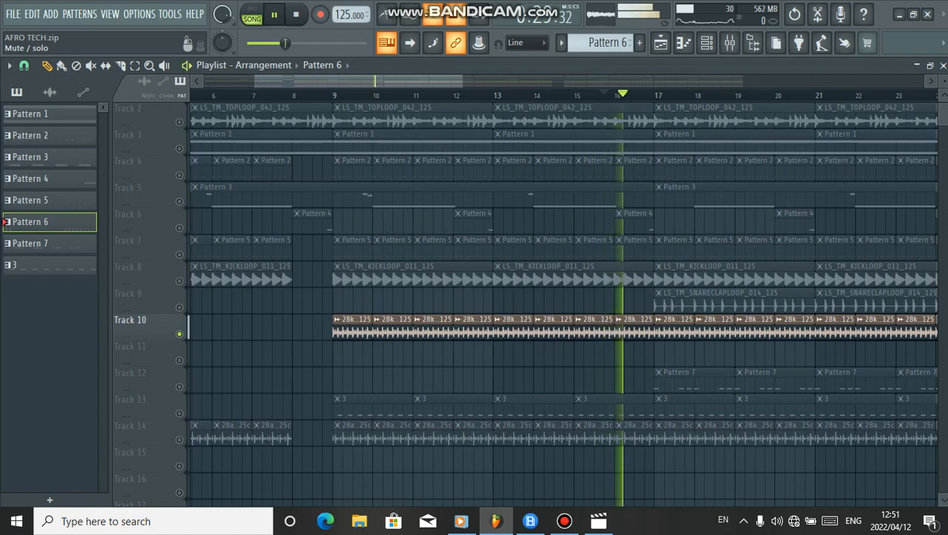
Unsolo Track 10 and stop playback
right_click(179, 333)
key("space")
scroll(416, 170, "down", 1)
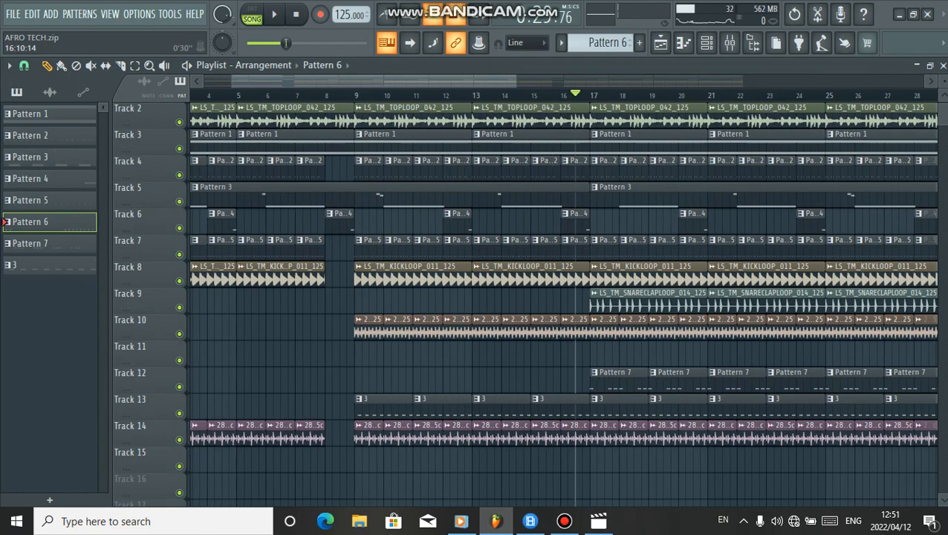
Solo Track 9 to audition it, then unsolo it and stop playback
right_click(179, 307)
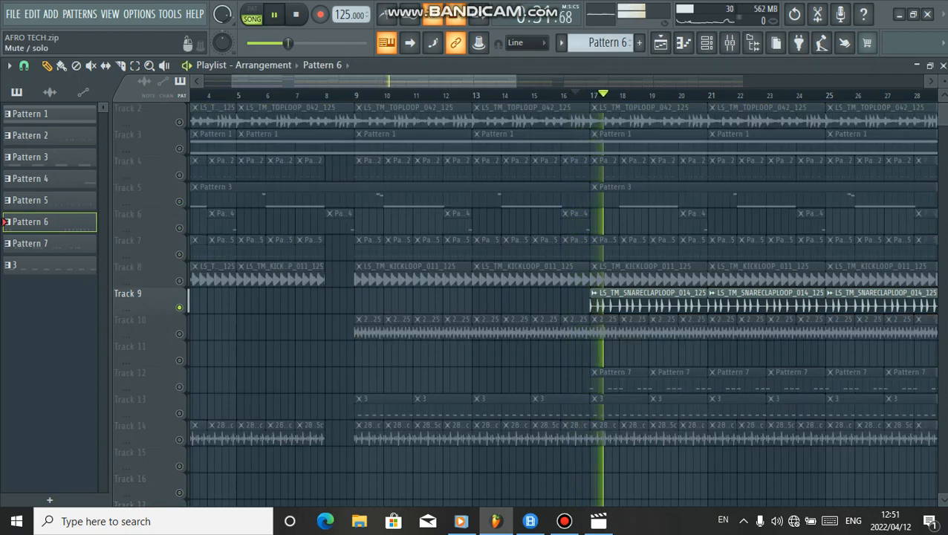
right_click(179, 306)
key("space")
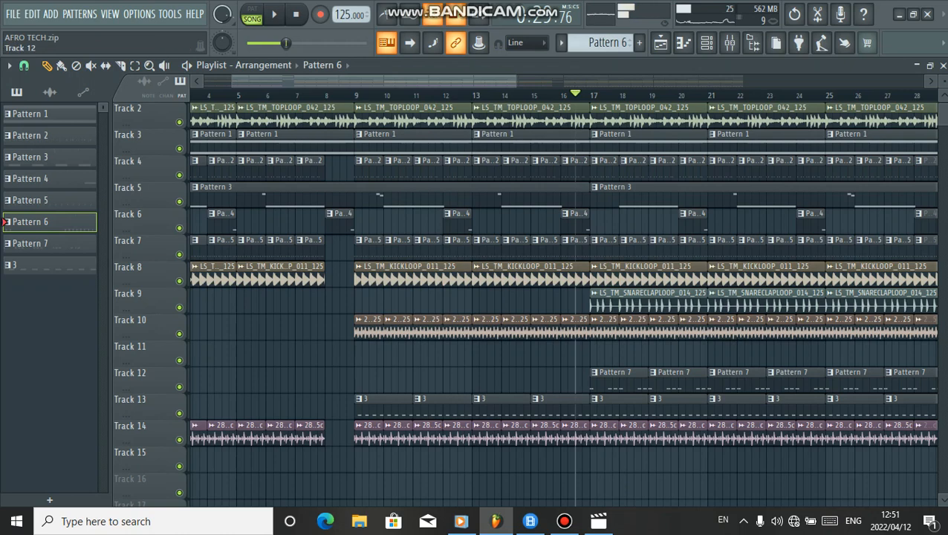
Solo Track 12 and start playback to audition it
right_click(179, 386)
key("space")
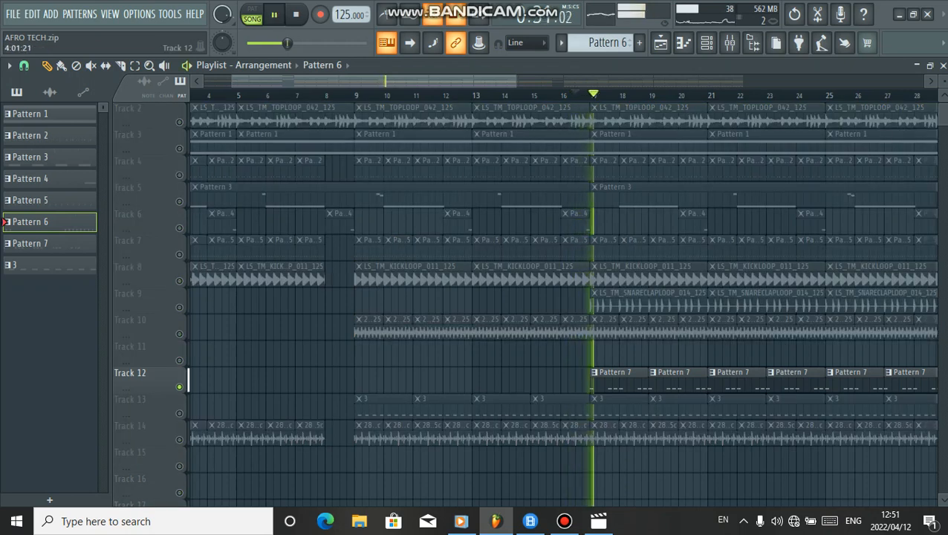
Select Pattern 7 and open the Energy channel's synth plugin
left_click(29, 243)
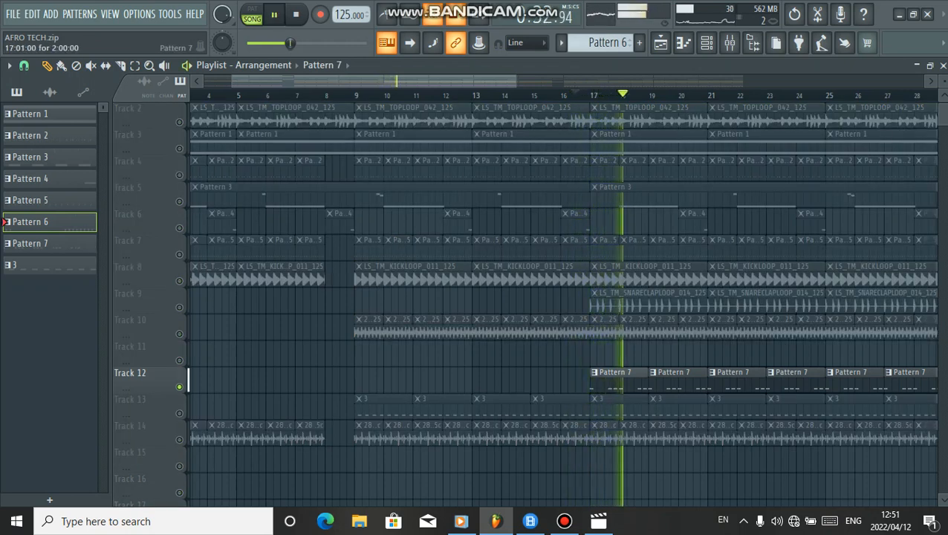
left_click(706, 43)
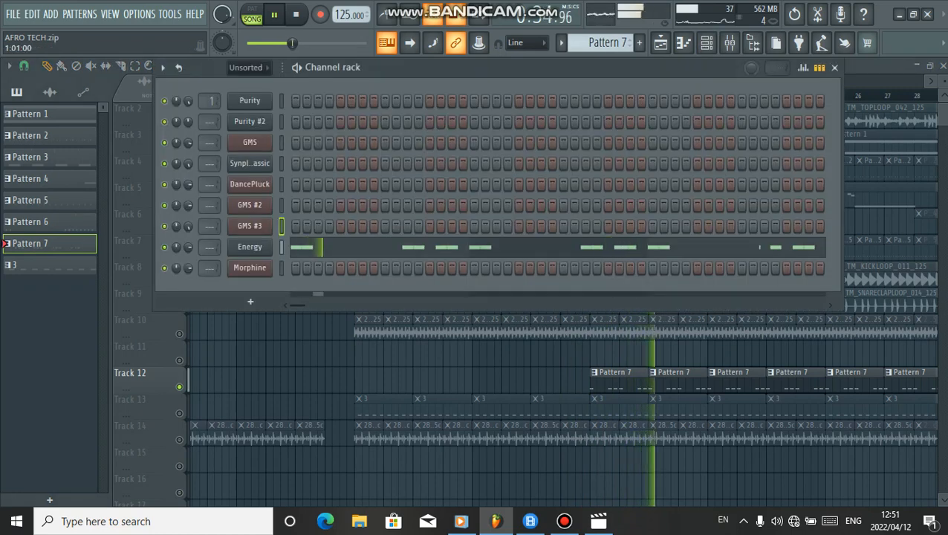
left_click(249, 247)
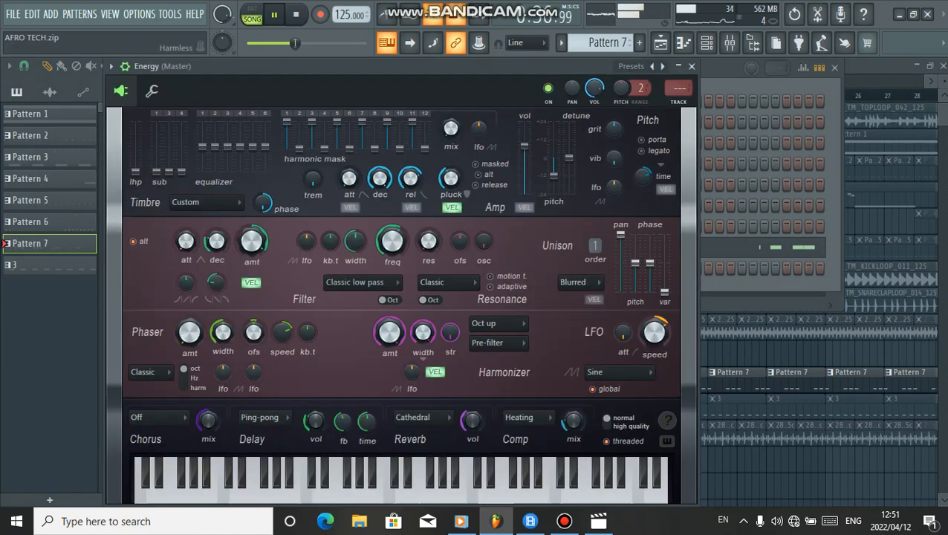
Load the Energy preset from the plugin's Synth preset category
left_click(630, 66)
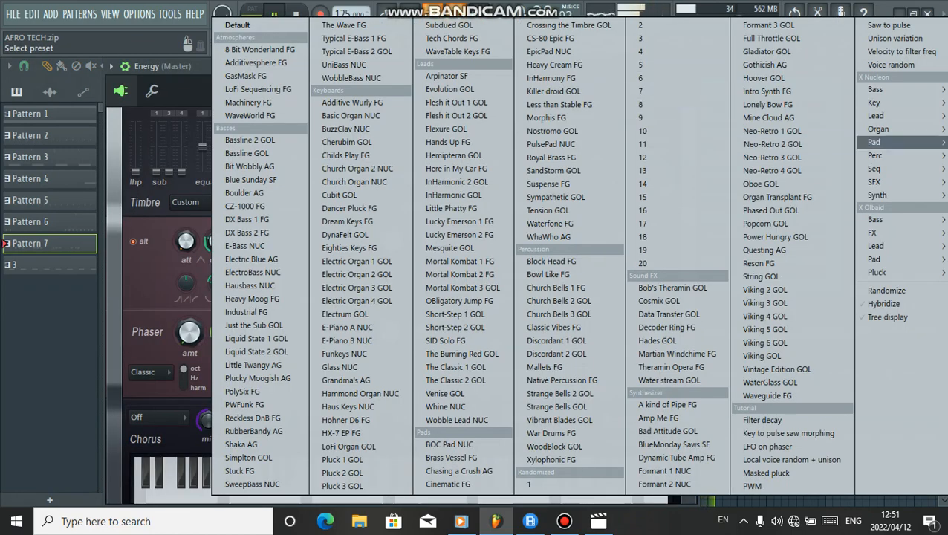
mouse_move(880, 194)
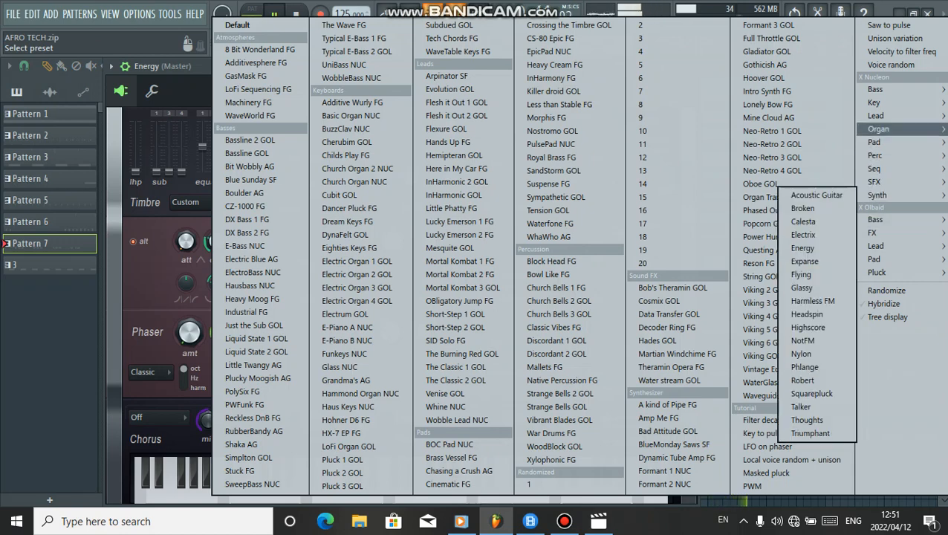
mouse_move(880, 128)
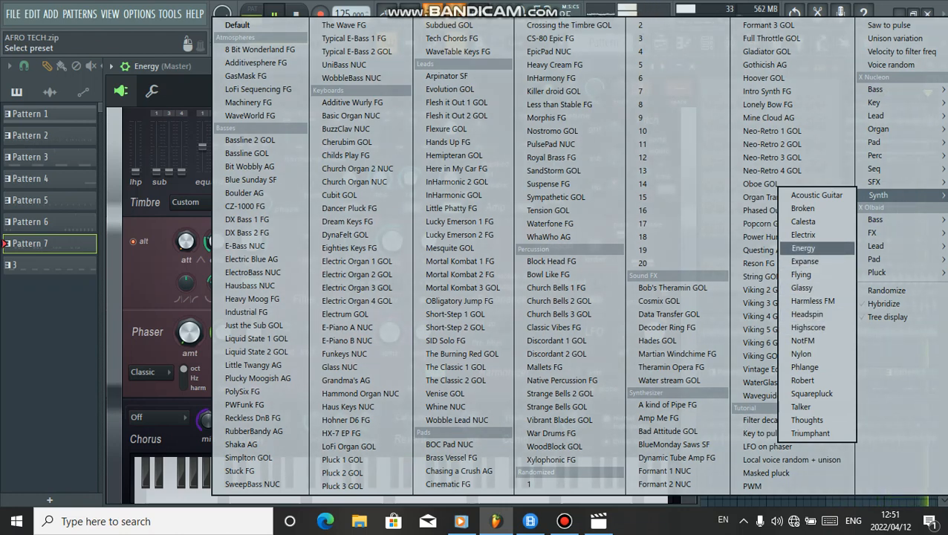
left_click(804, 248)
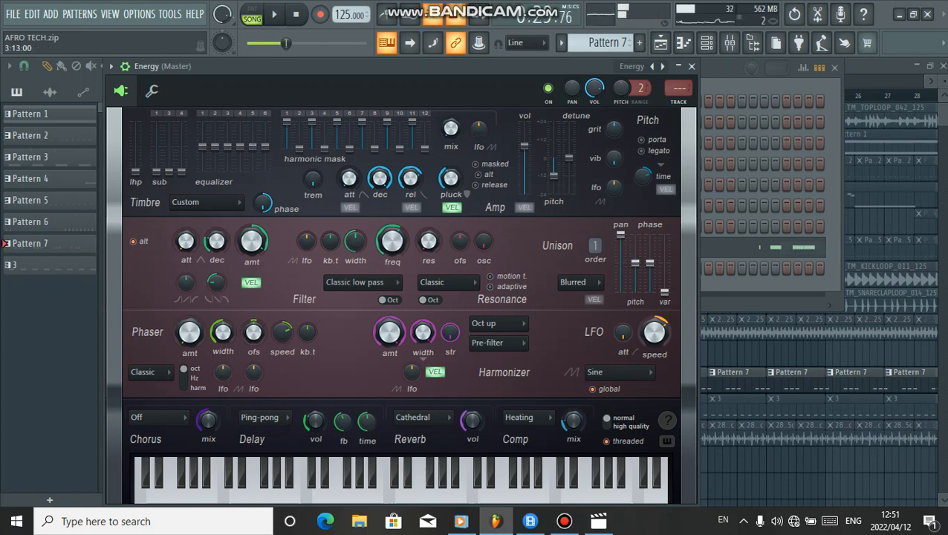
Open the Energy channel's piano roll, play the pattern's notes, then close the windows
left_click(756, 249)
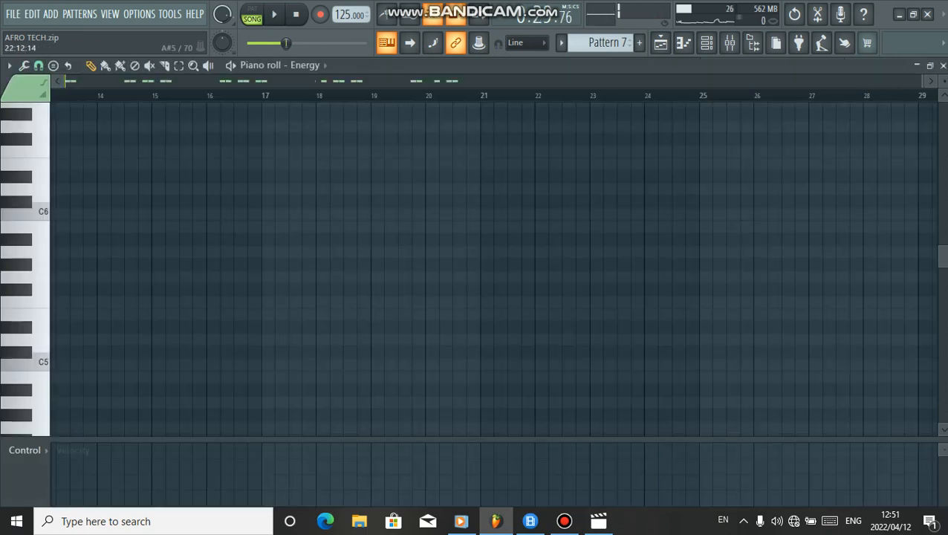
right_click(75, 149, "ctrl")
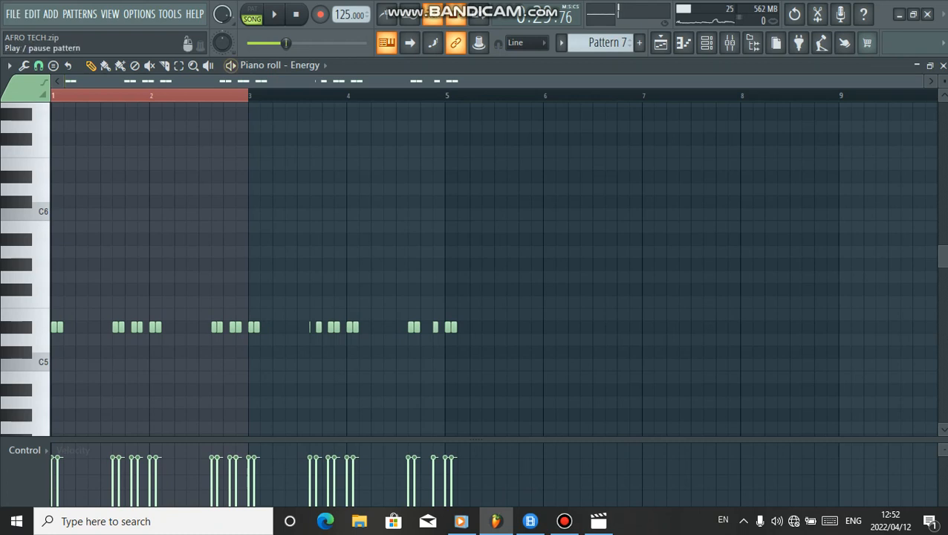
left_click(308, 65)
left_click(332, 366)
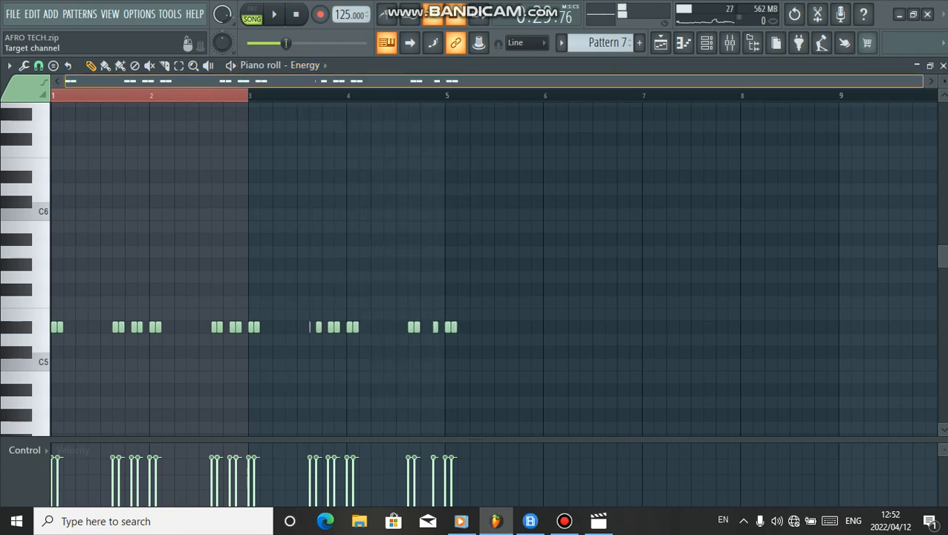
key("space")
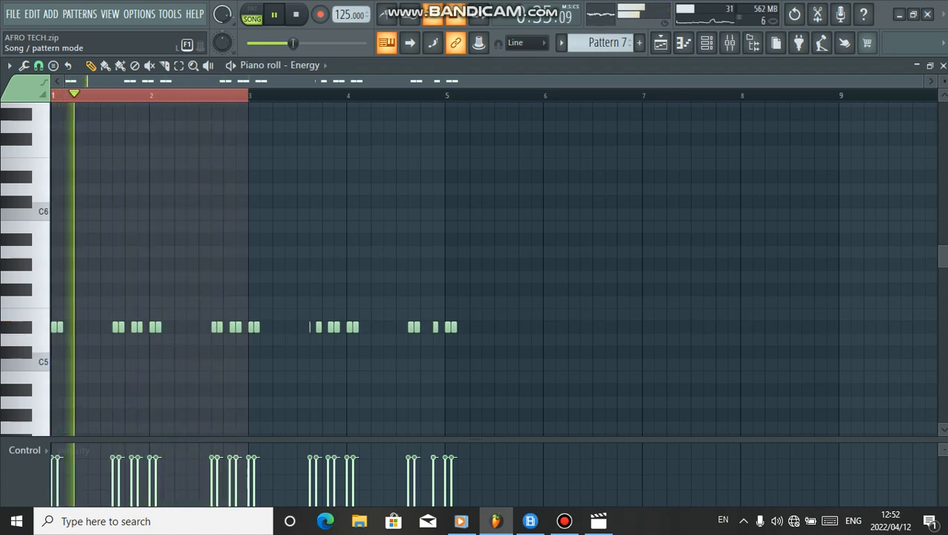
key("Escape")
key("Escape")
key("Escape")
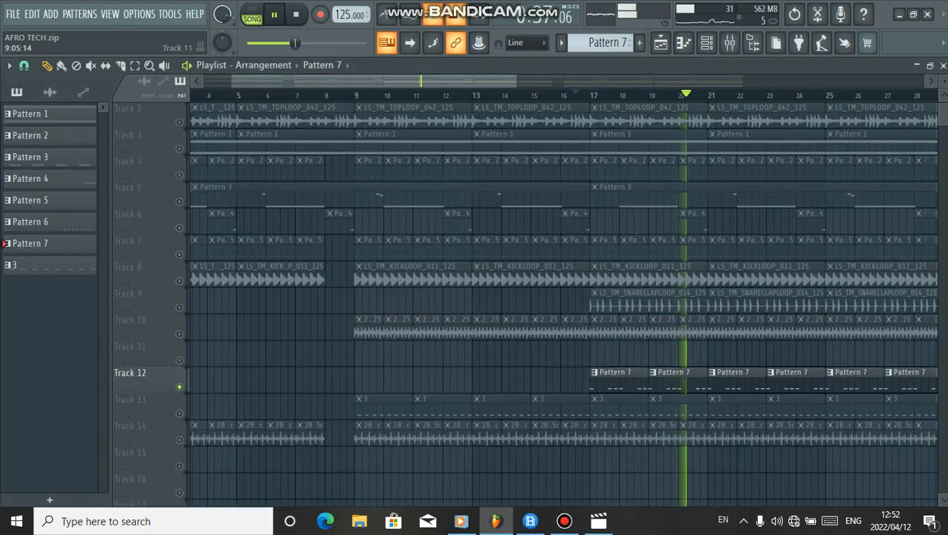
Unsolo Track 12 and stop playback
key("space")
right_click(179, 386)
key("space")
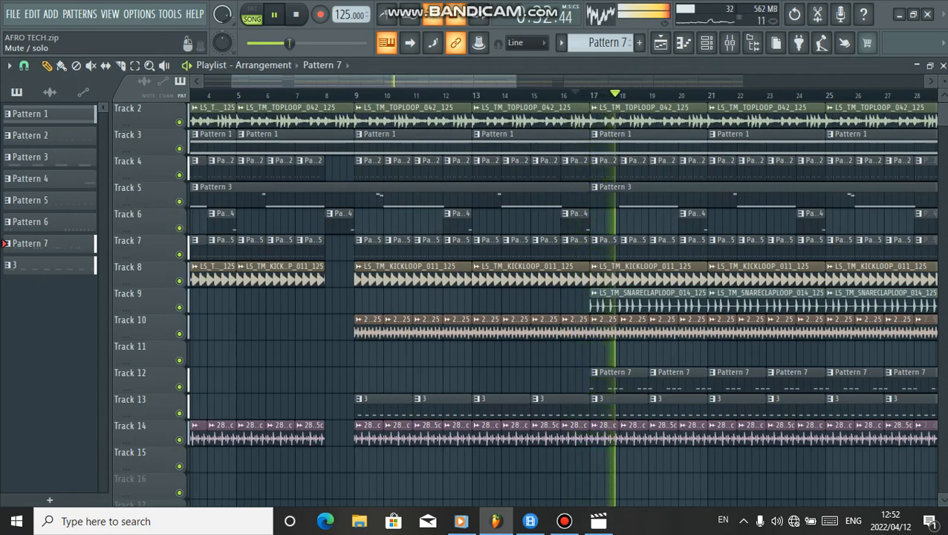
key("space")
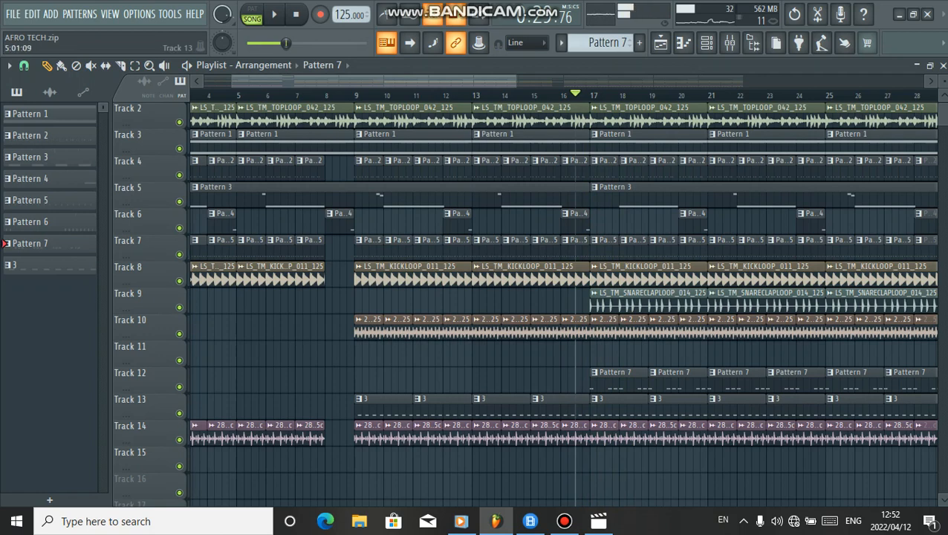
Solo Track 13 and play it from bar 9
left_click(347, 94)
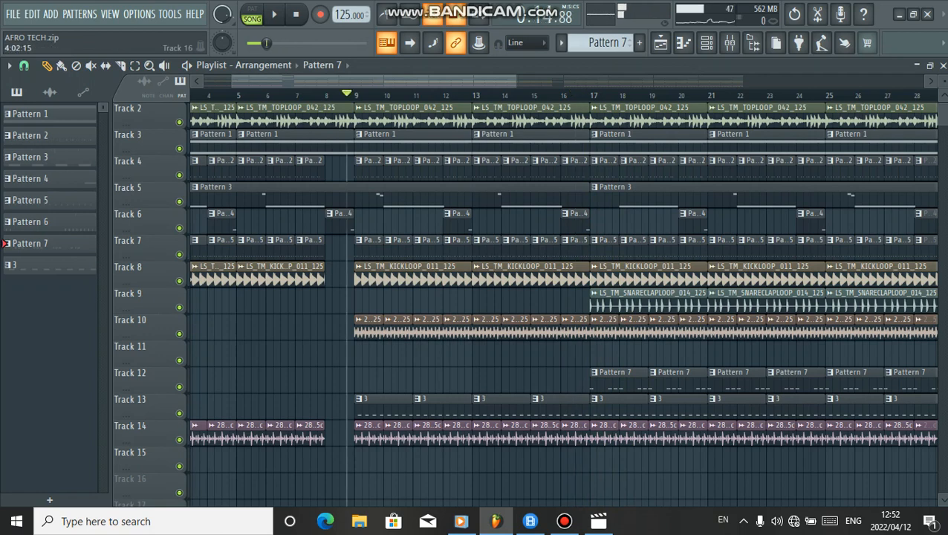
right_click(179, 413)
key("space")
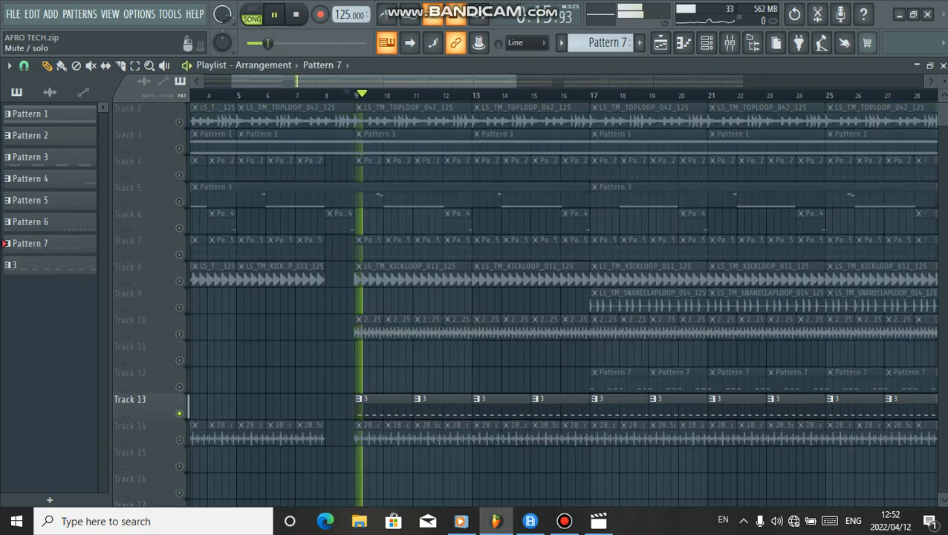
Select pattern 3 from Track 13 and open the Morphine channel's plugin
left_click(566, 409)
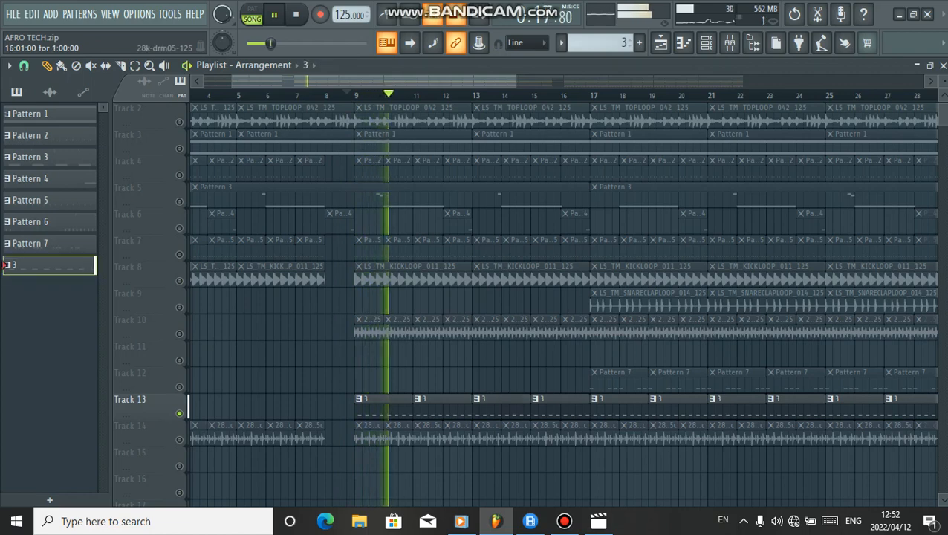
left_click(707, 42)
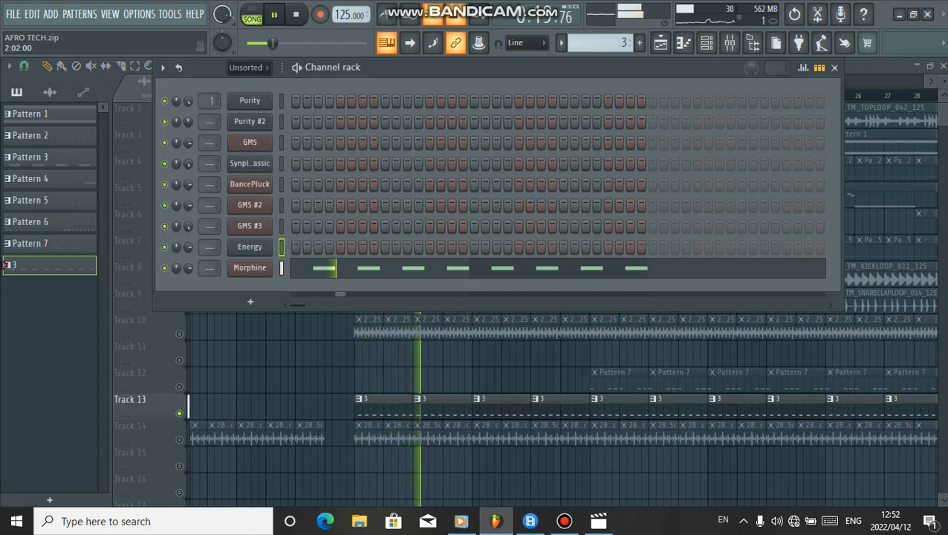
left_click(249, 268)
key("space")
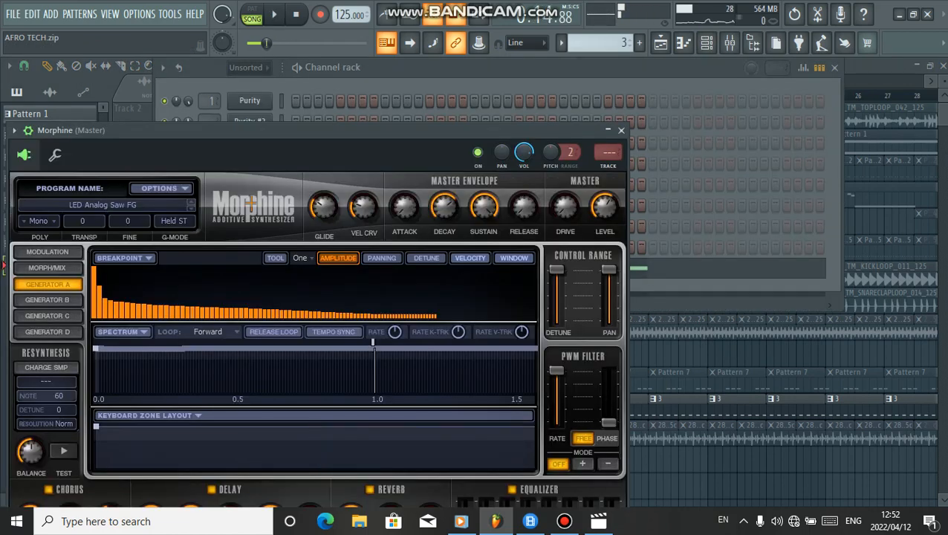
Browse Morphine's Leads preset bank, load LED Analog Saw FG, play it, and close the plugin windows
left_click(102, 205)
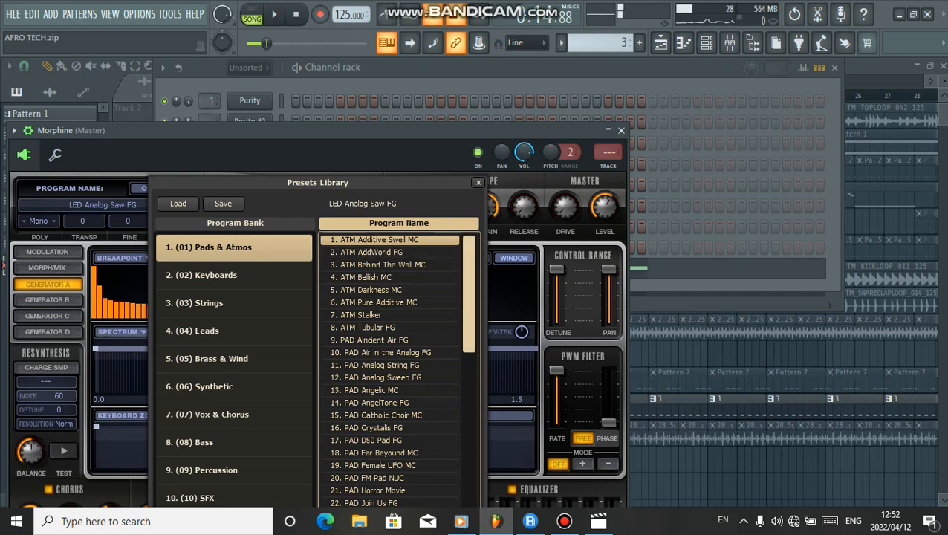
scroll(387, 416, "down", 10)
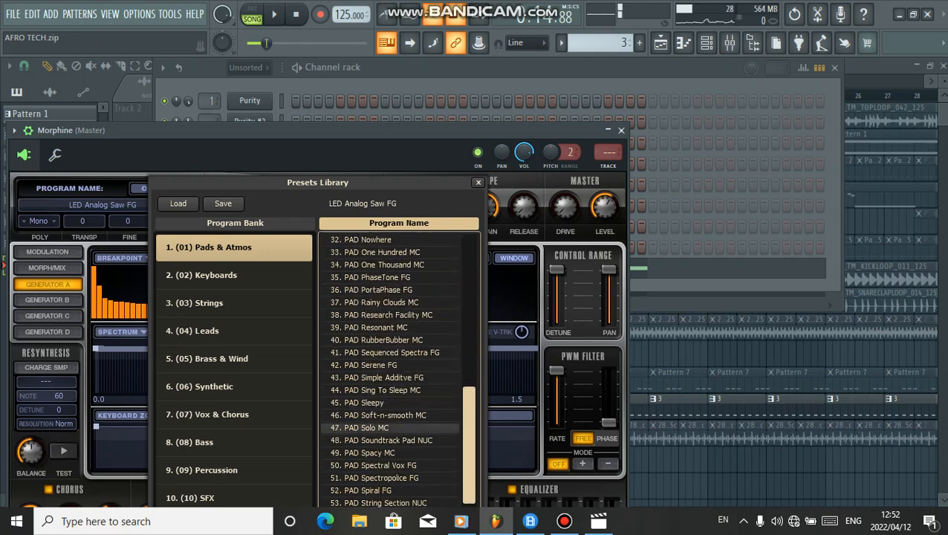
scroll(390, 427, "up", 10)
left_click(233, 331)
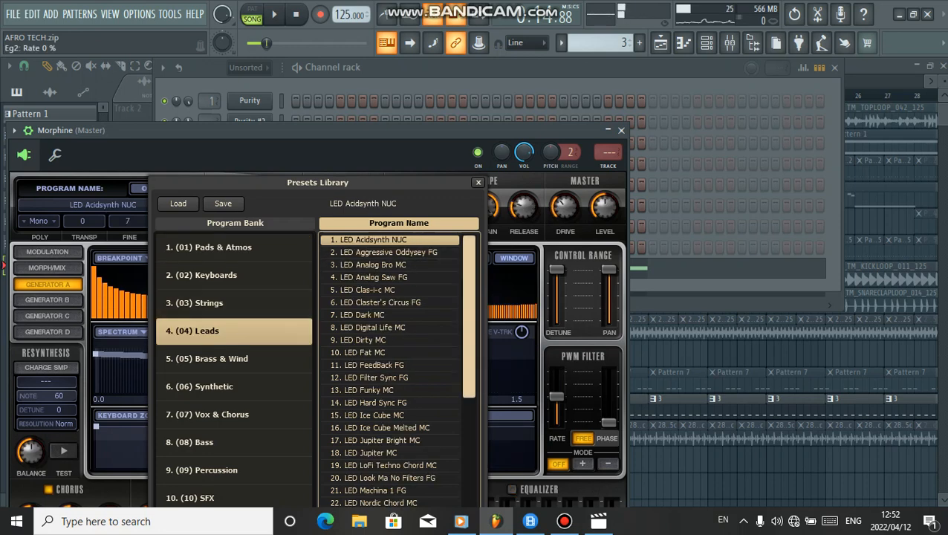
scroll(396, 369, "down", 1)
scroll(402, 371, "down", 1)
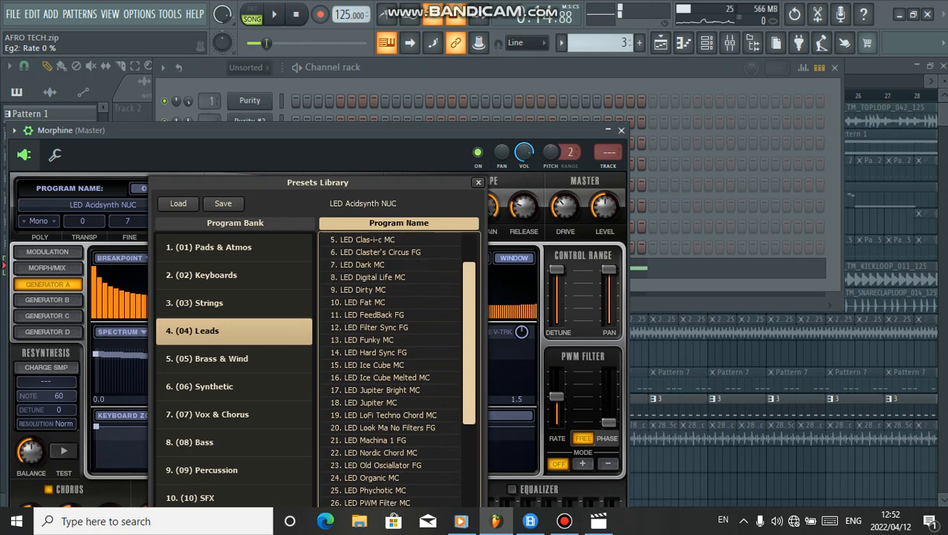
scroll(397, 370, "up", 2)
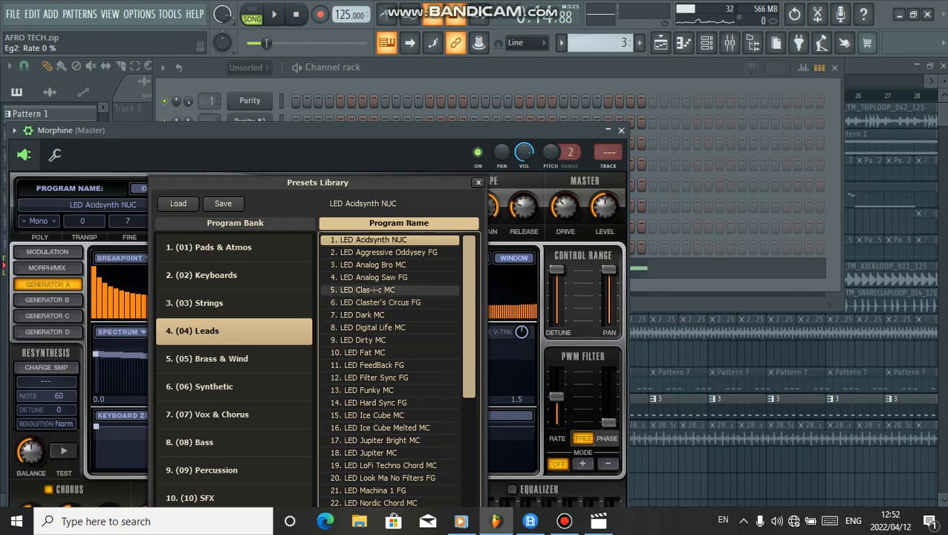
left_click(374, 278)
key("space")
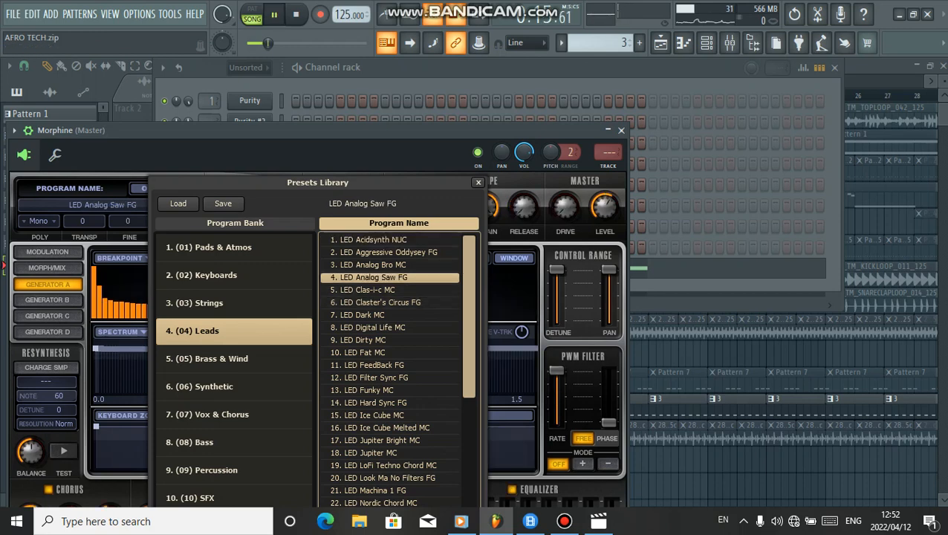
key("Escape")
key("Escape")
key("Escape")
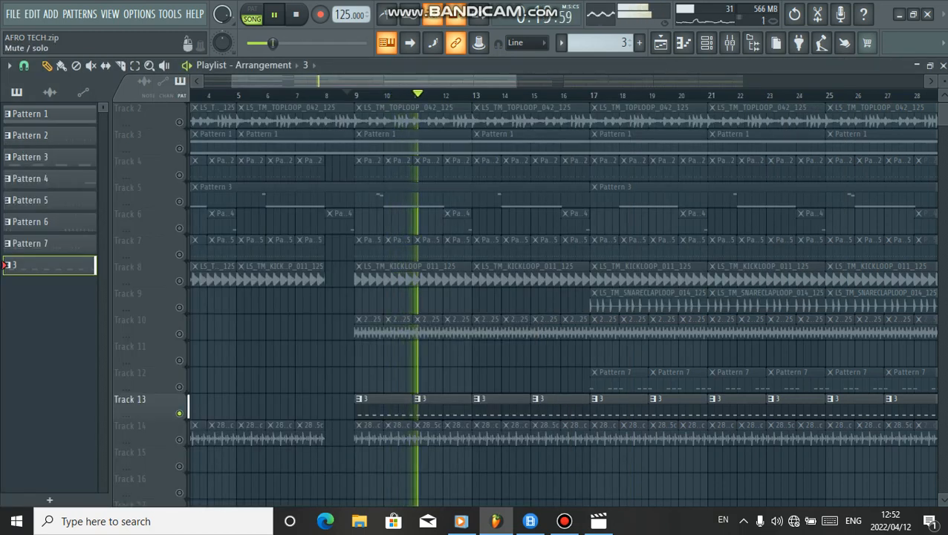
Unsolo Track 13 and restart playback of the full arrangement
right_click(179, 413)
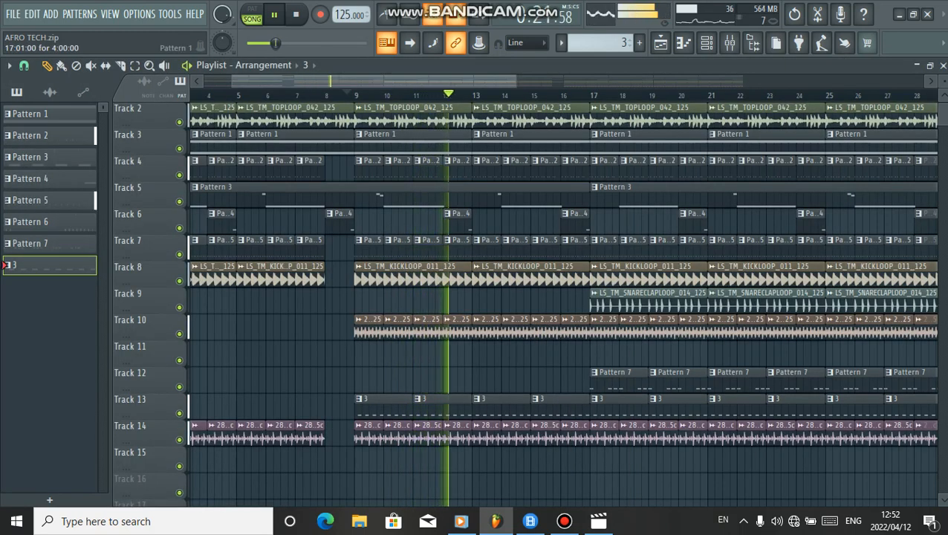
key("space")
key("space")
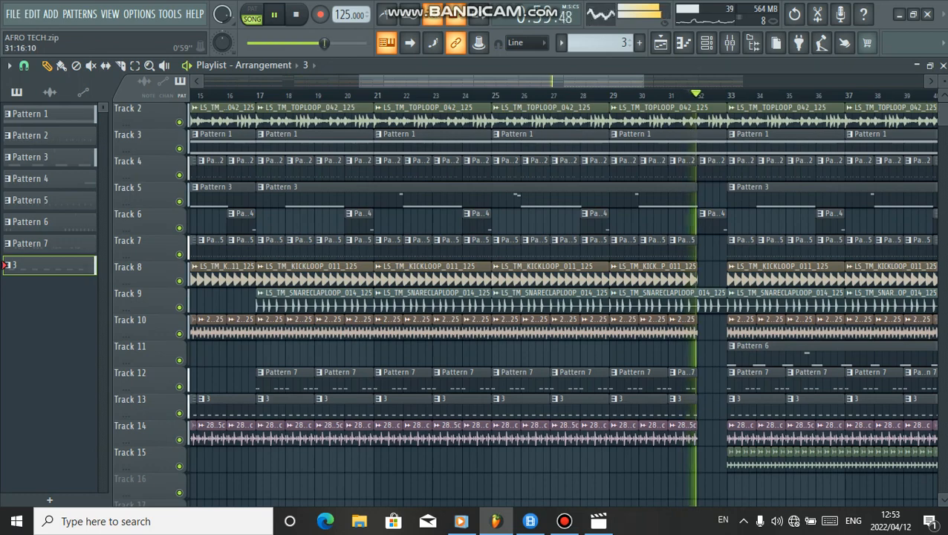
Solo Track 11 while the arrangement plays past bar 33
left_click_drag(503, 81, 529, 81)
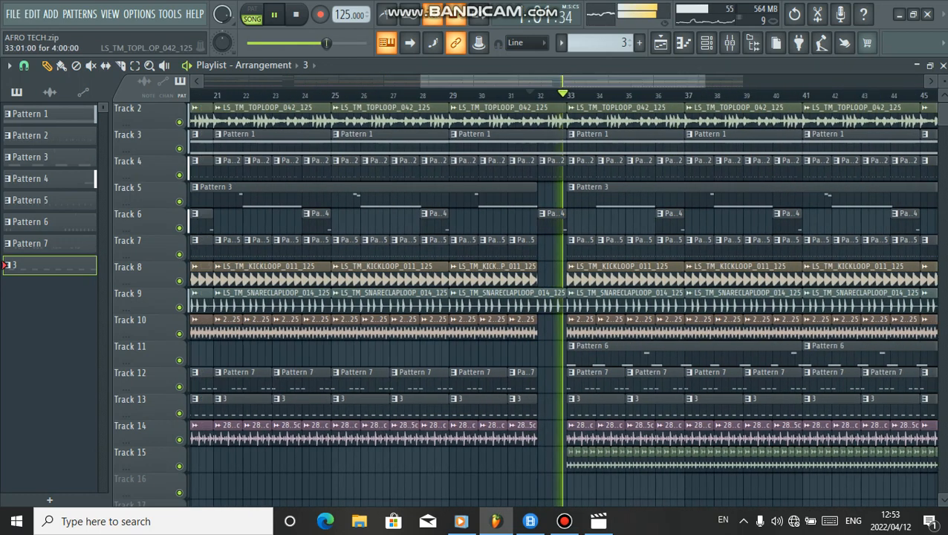
right_click(179, 360)
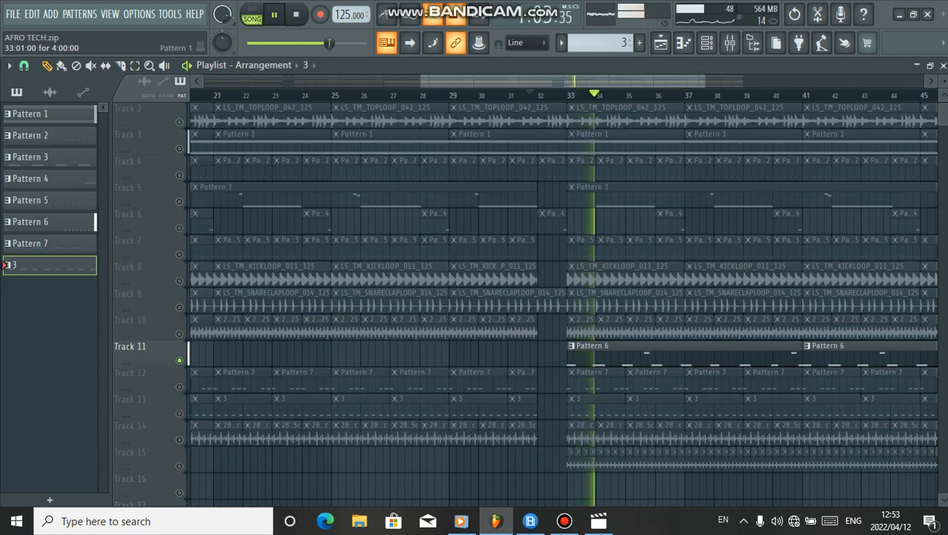
Select Track 11's Pattern 6 and view its steps in the channel rack
left_click(705, 42)
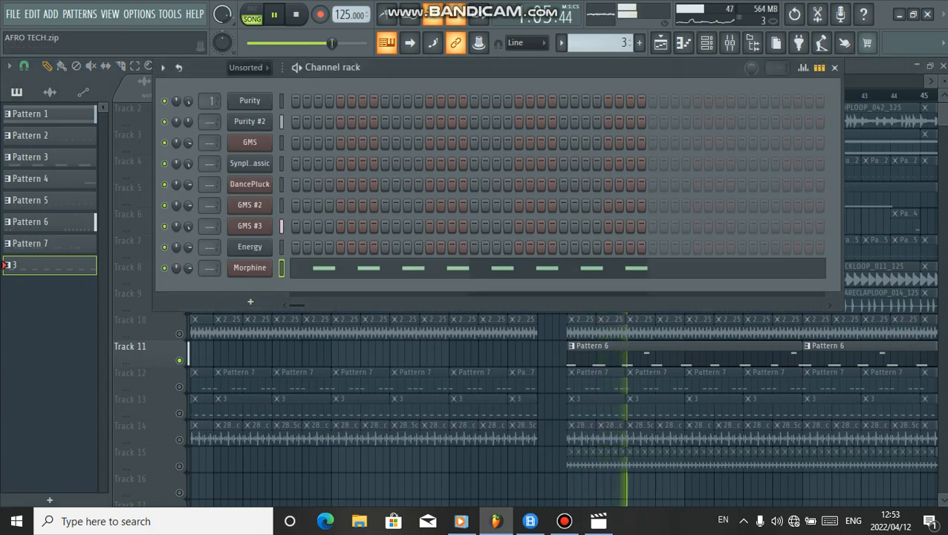
left_click(730, 354)
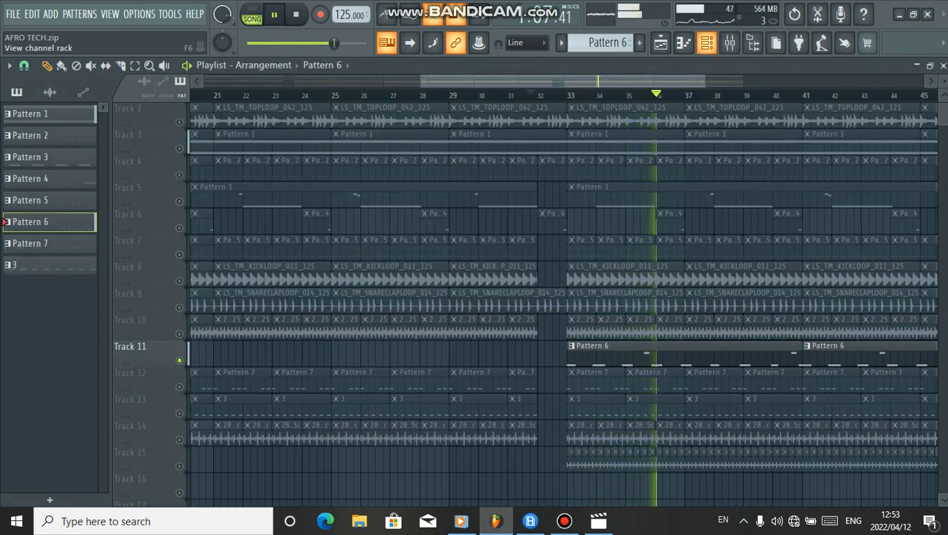
left_click(706, 42)
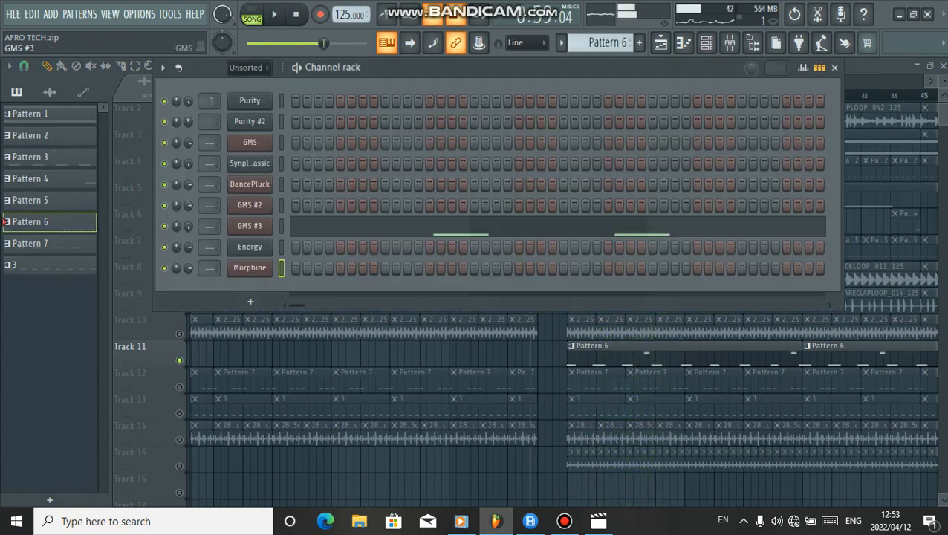
Open the GMS #3 plugin, browse its Pads & Textures presets library, and close the windows
left_click(250, 225)
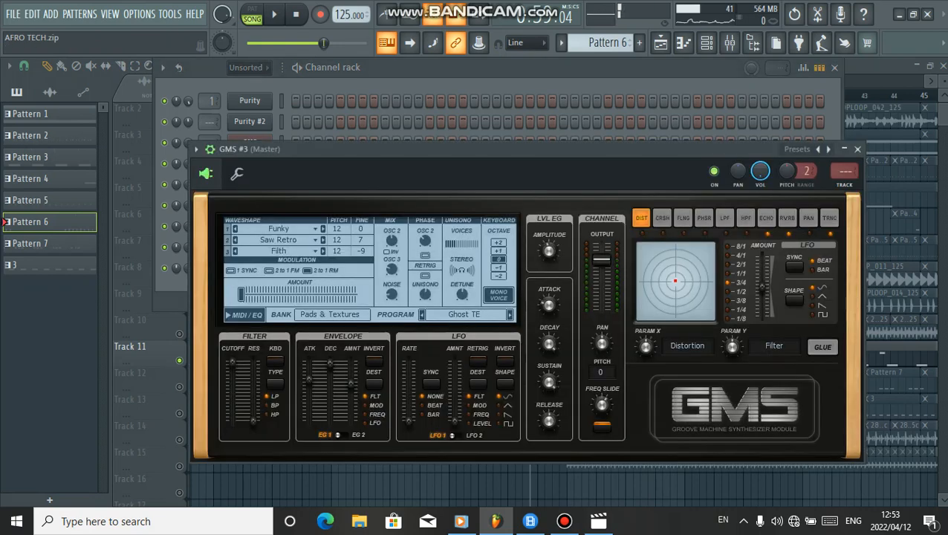
left_click(465, 314)
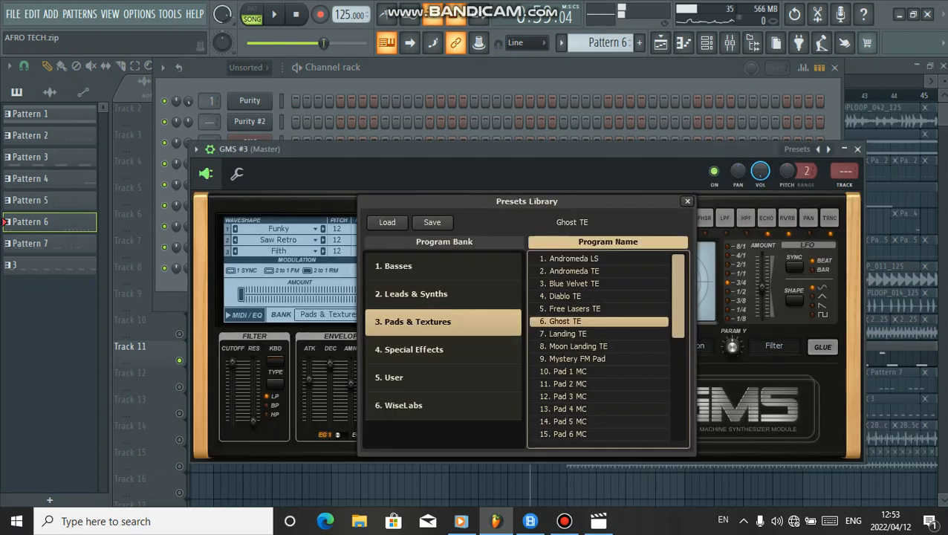
left_click(581, 476)
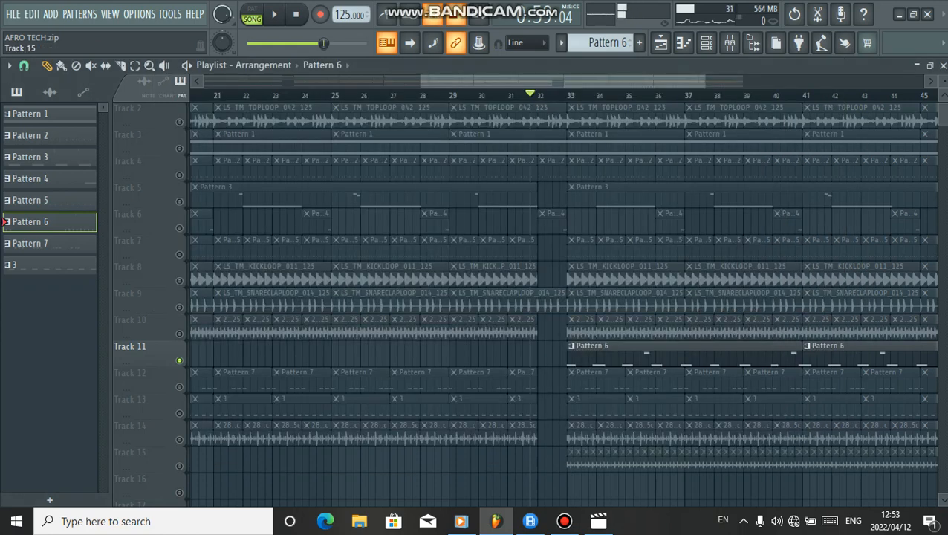
Resume playback and clear the track solos so the full arrangement plays
key("space")
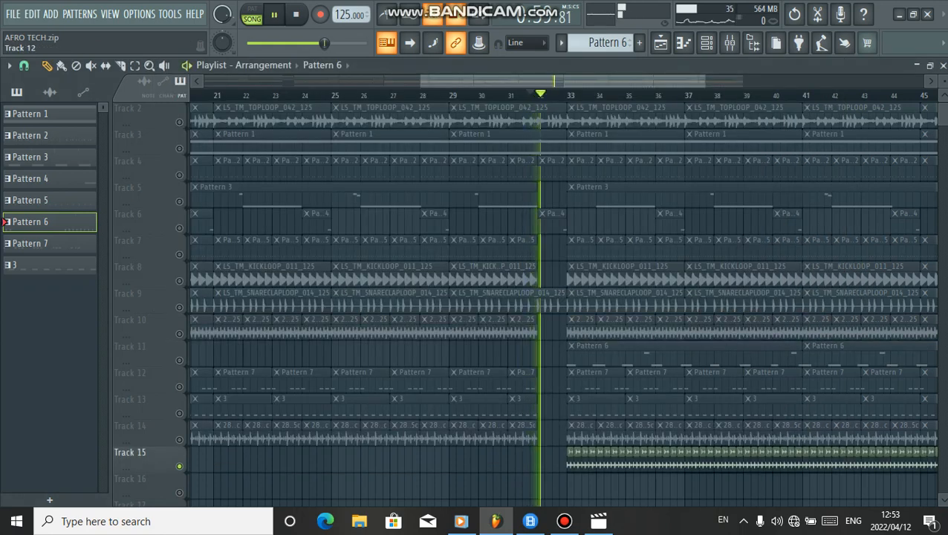
left_click(179, 360)
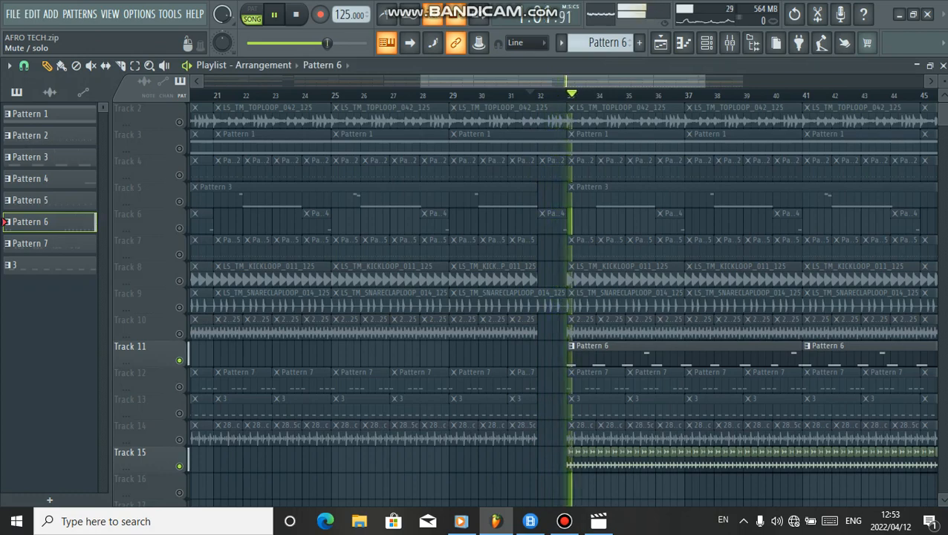
right_click(179, 360)
right_click(179, 361)
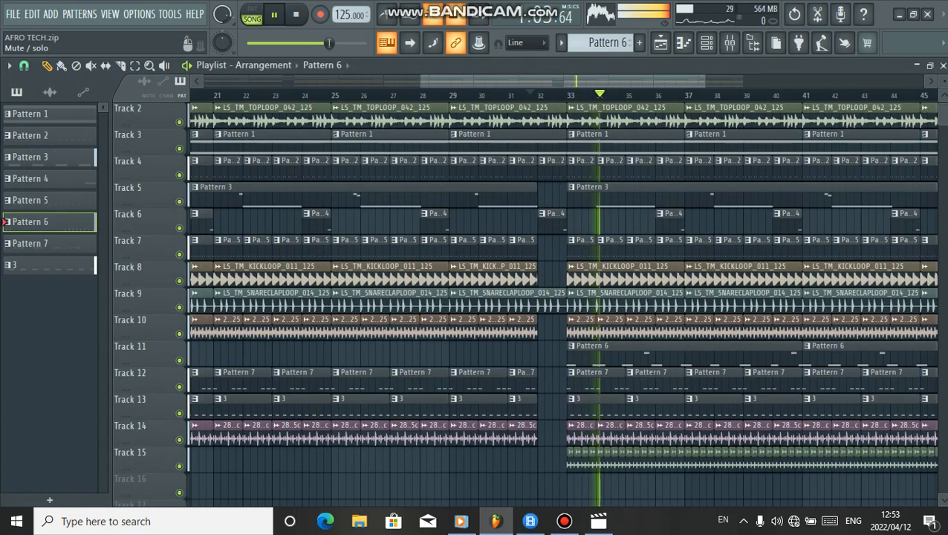
Zoom out the playlist to show all tracks and stop playback
scroll(459, 115, "down", 2)
scroll(459, 115, "down", 1)
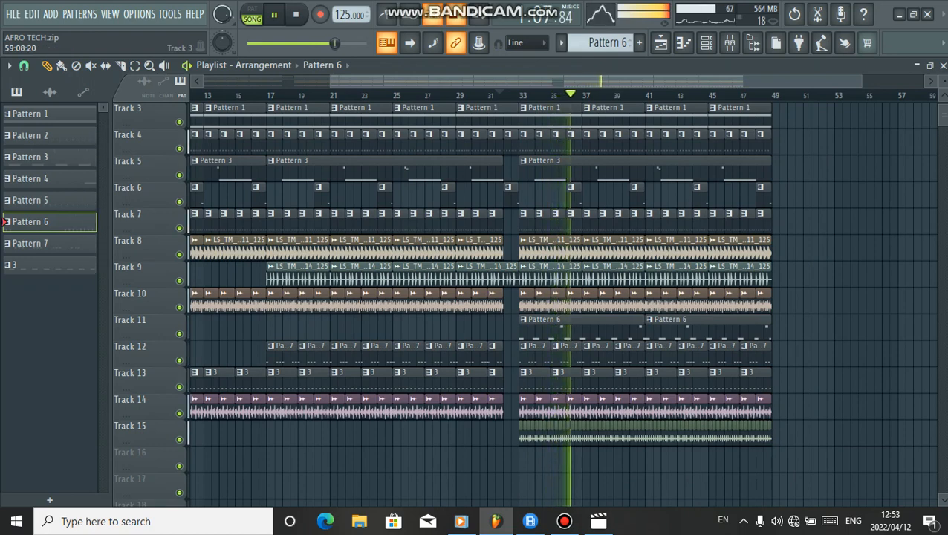
scroll(459, 115, "up", 2)
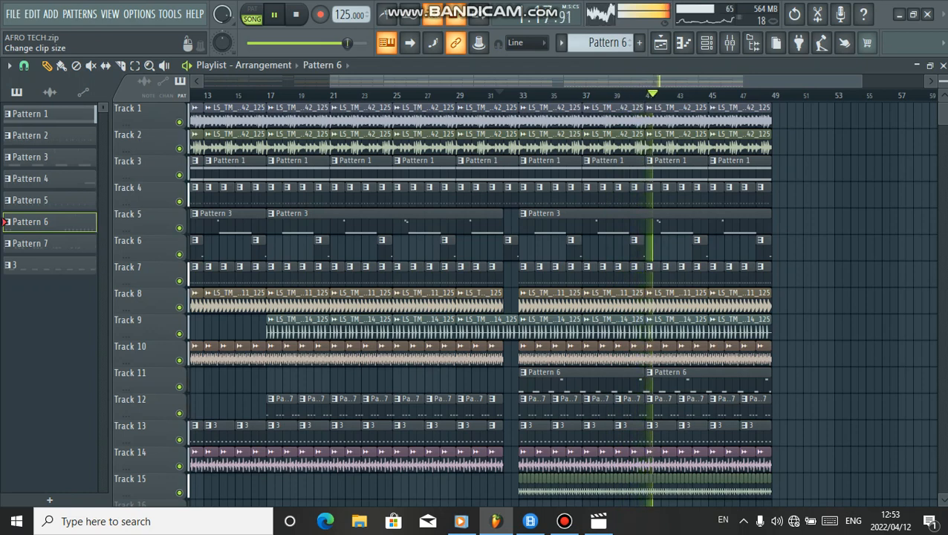
key("space")
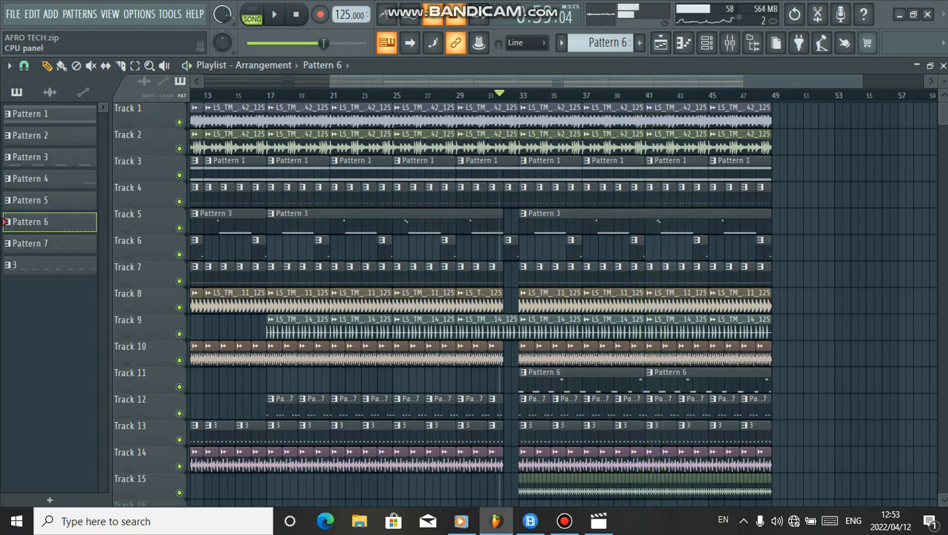
left_click(296, 14)
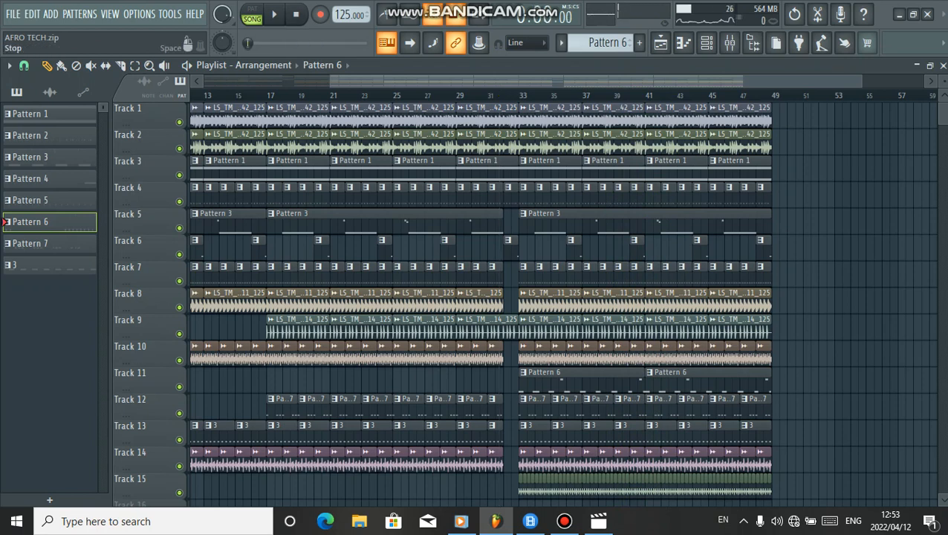
Play the whole arrangement from the beginning with the full song in view
scroll(479, 303, "down", 3)
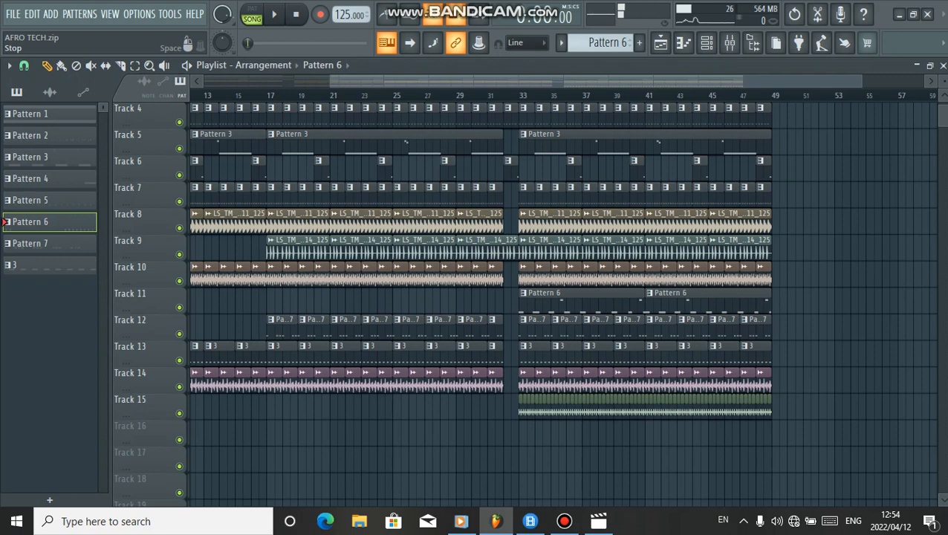
scroll(562, 305, "left", 5)
scroll(562, 305, "up", 1)
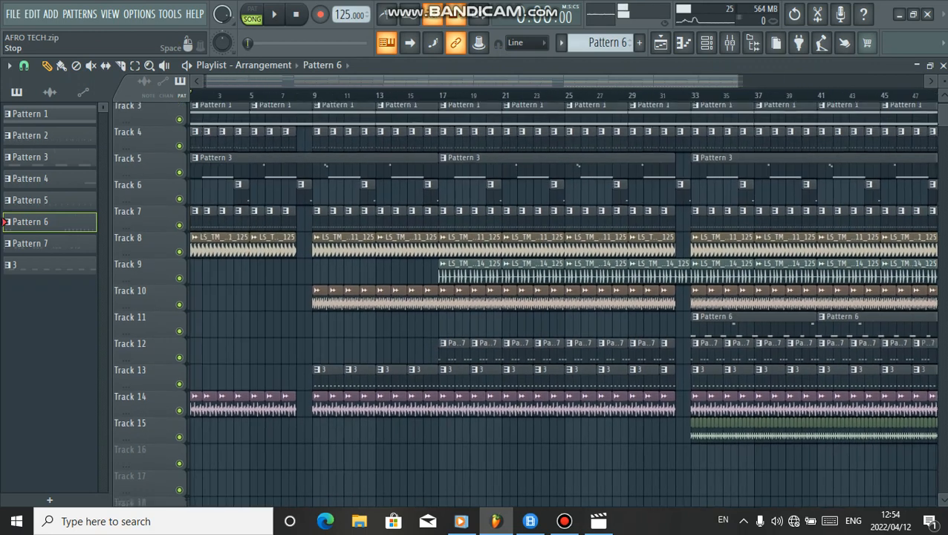
scroll(562, 305, "up", 1)
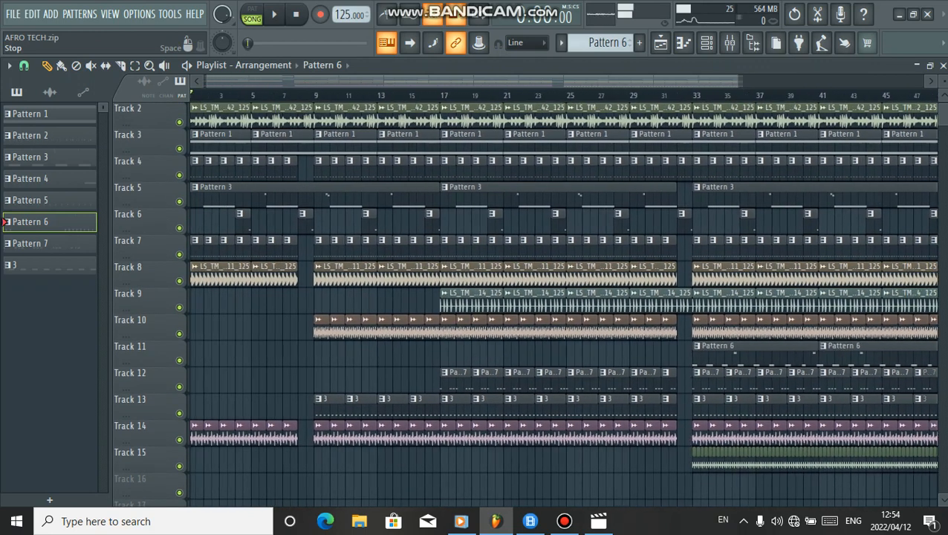
scroll(562, 305, "up", 1)
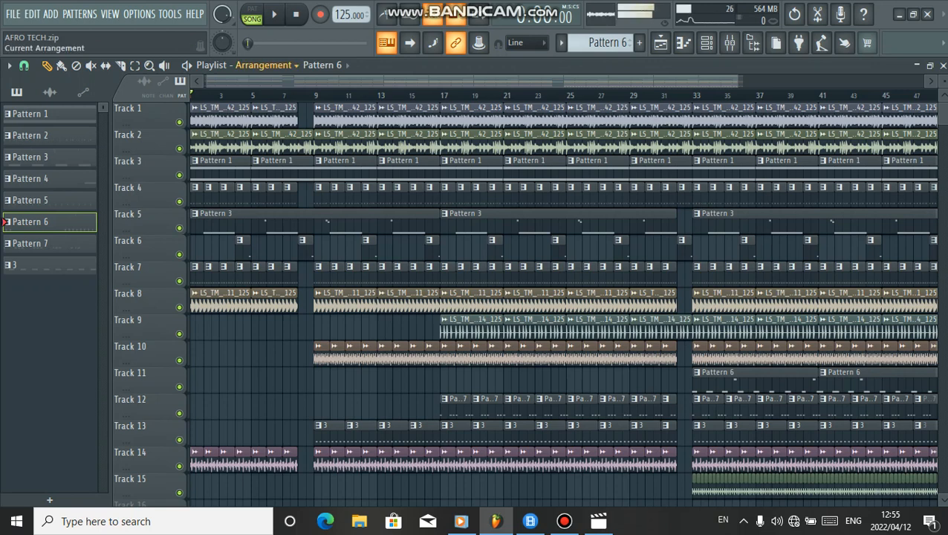
scroll(294, 96, "down", 1)
scroll(295, 95, "down", 1)
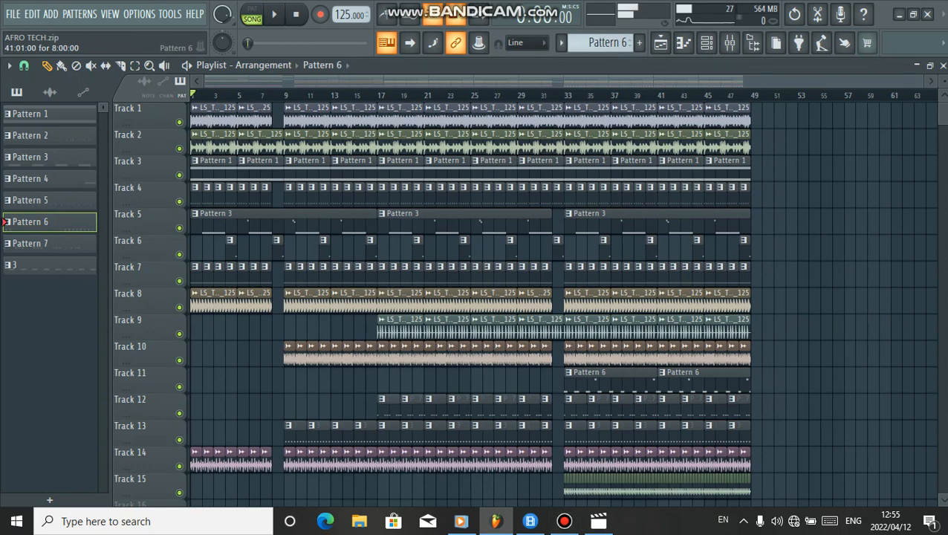
key("space")
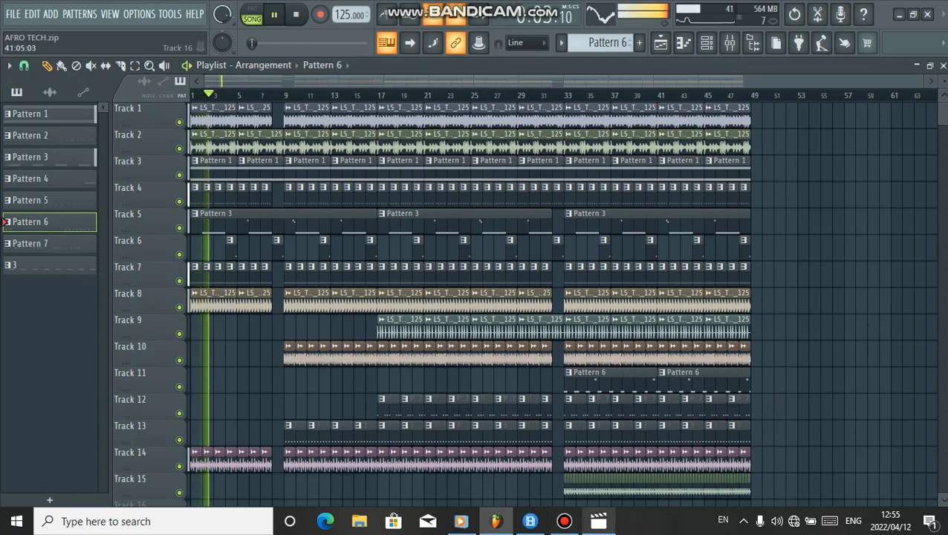
Switch to the Bandicam recorder window
left_click(564, 521)
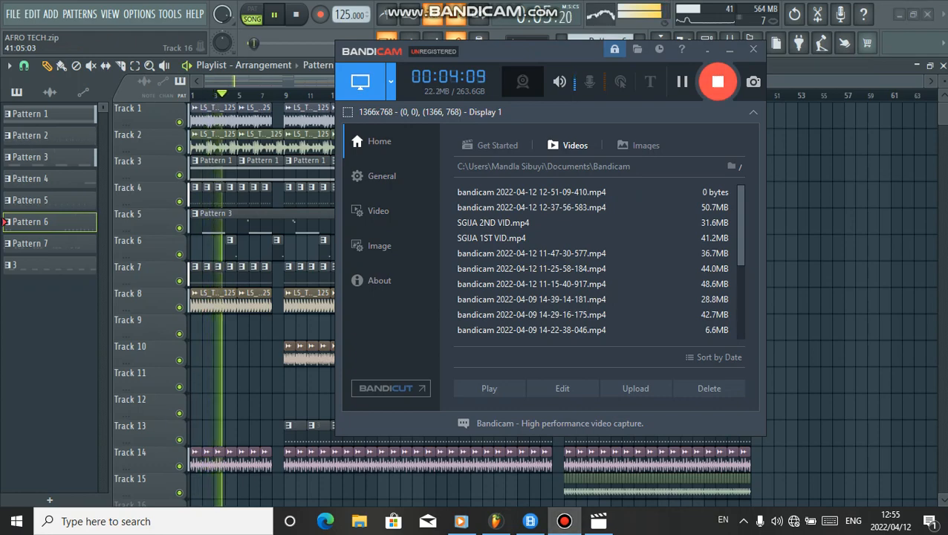